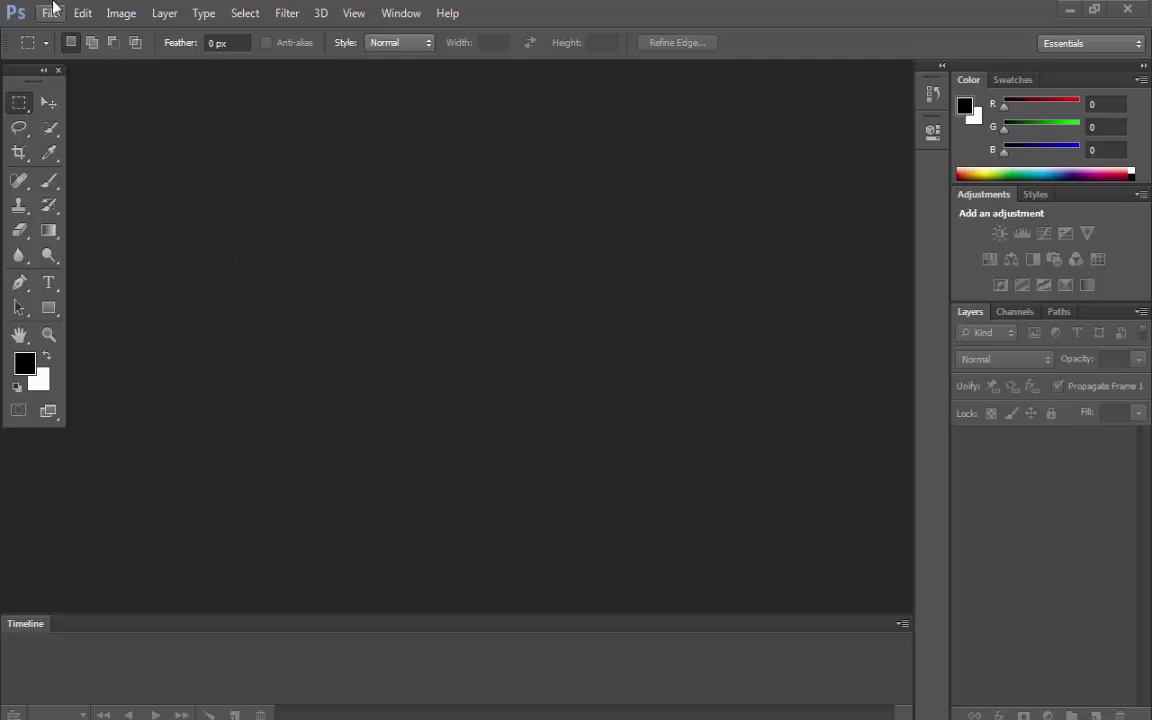
- Start a new document 1600 × 1428 pixels at resolution 300
{"action": "left_click", "coordinate": [50, 13]}
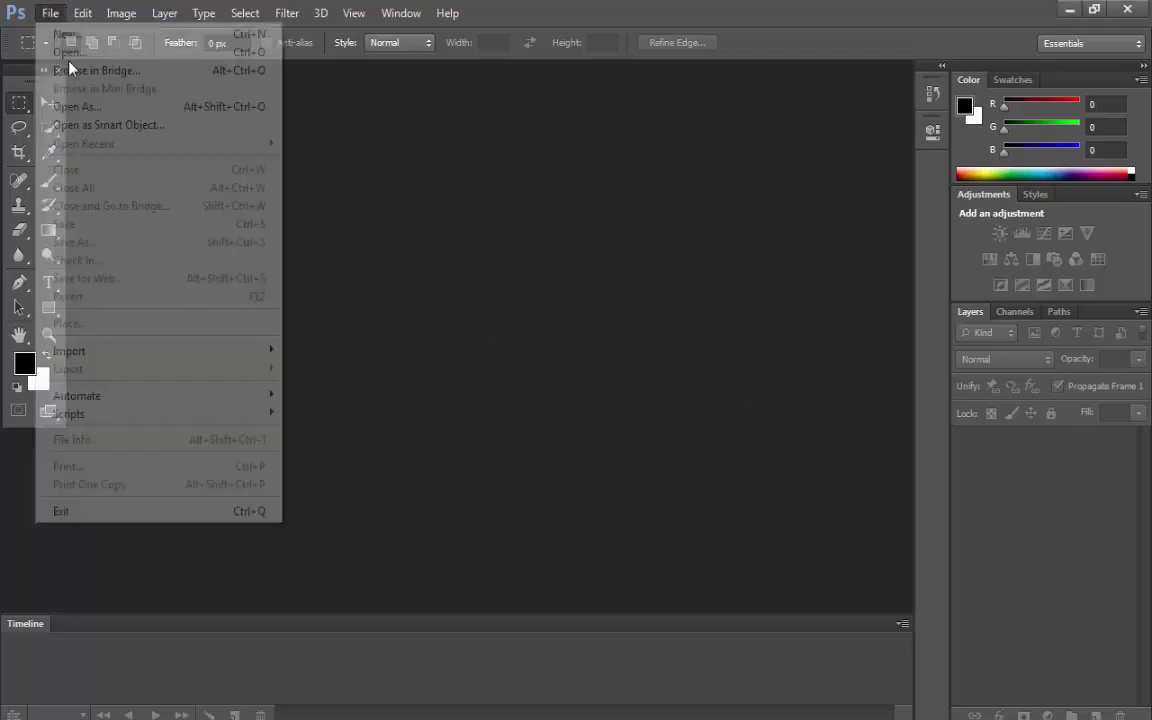
{"action": "left_click", "coordinate": [70, 35]}
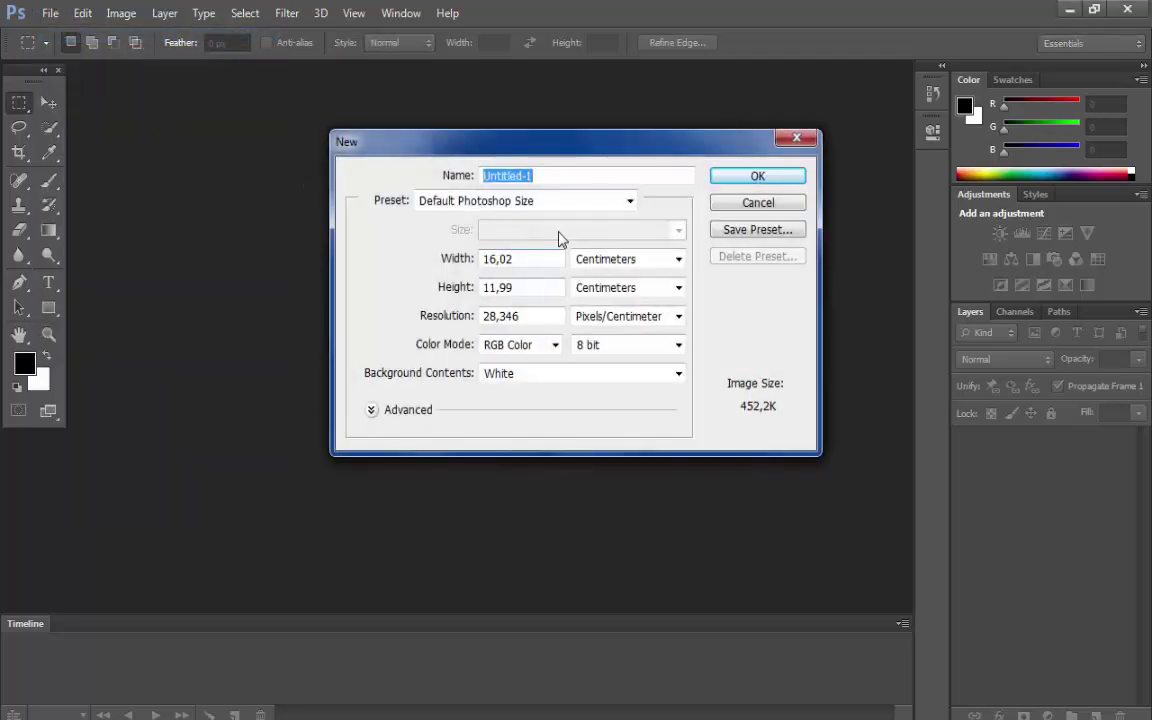
{"action": "left_click", "coordinate": [585, 260]}
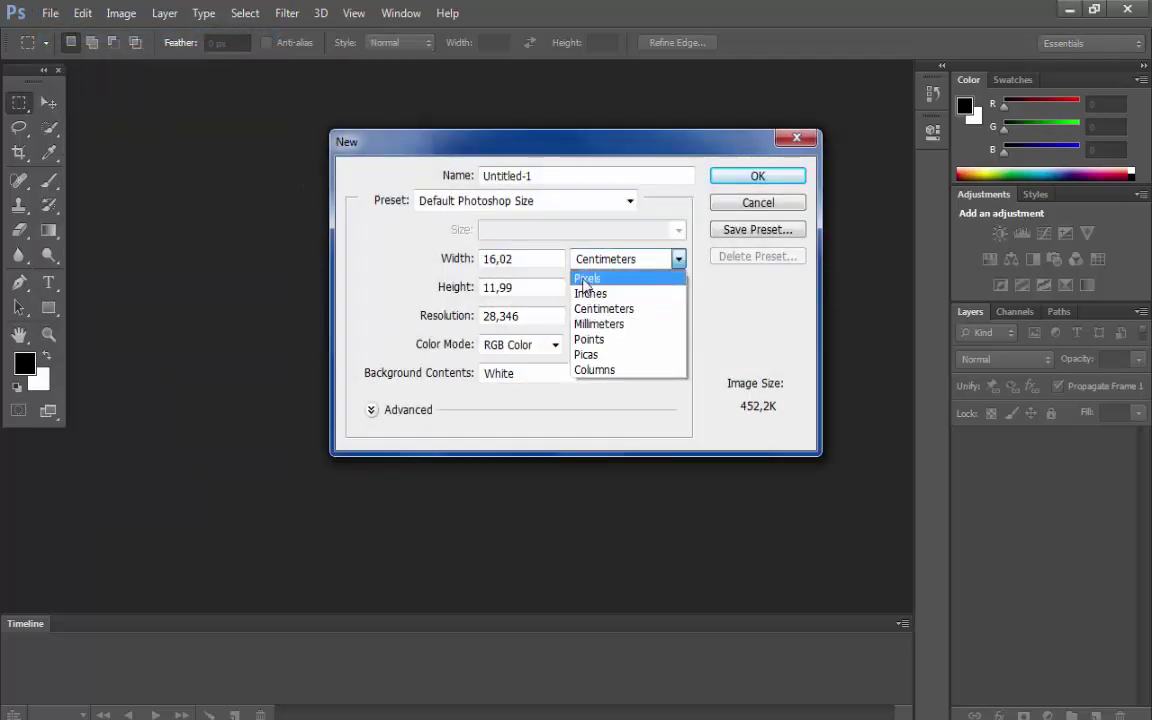
{"action": "left_click", "coordinate": [587, 278]}
{"action": "double_click", "coordinate": [515, 260]}
{"action": "type", "text": "1"}
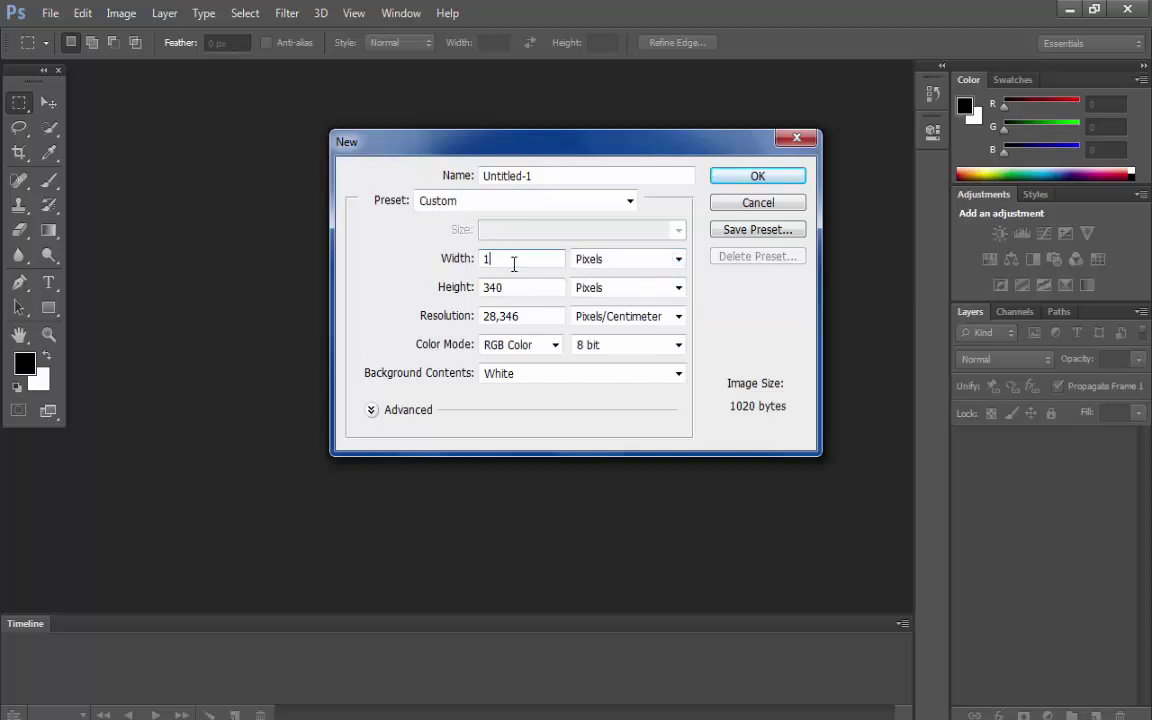
{"action": "type", "text": "60"}
{"action": "key", "text": "Tab"}
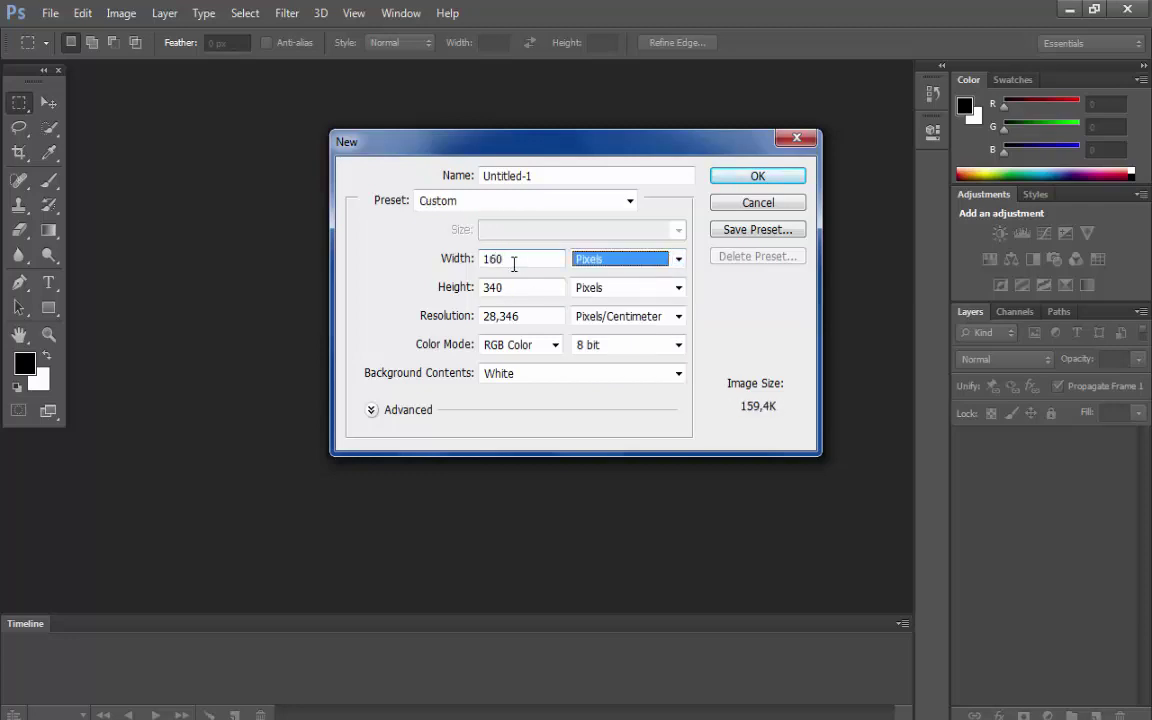
{"action": "left_click", "coordinate": [512, 263]}
{"action": "type", "text": "0"}
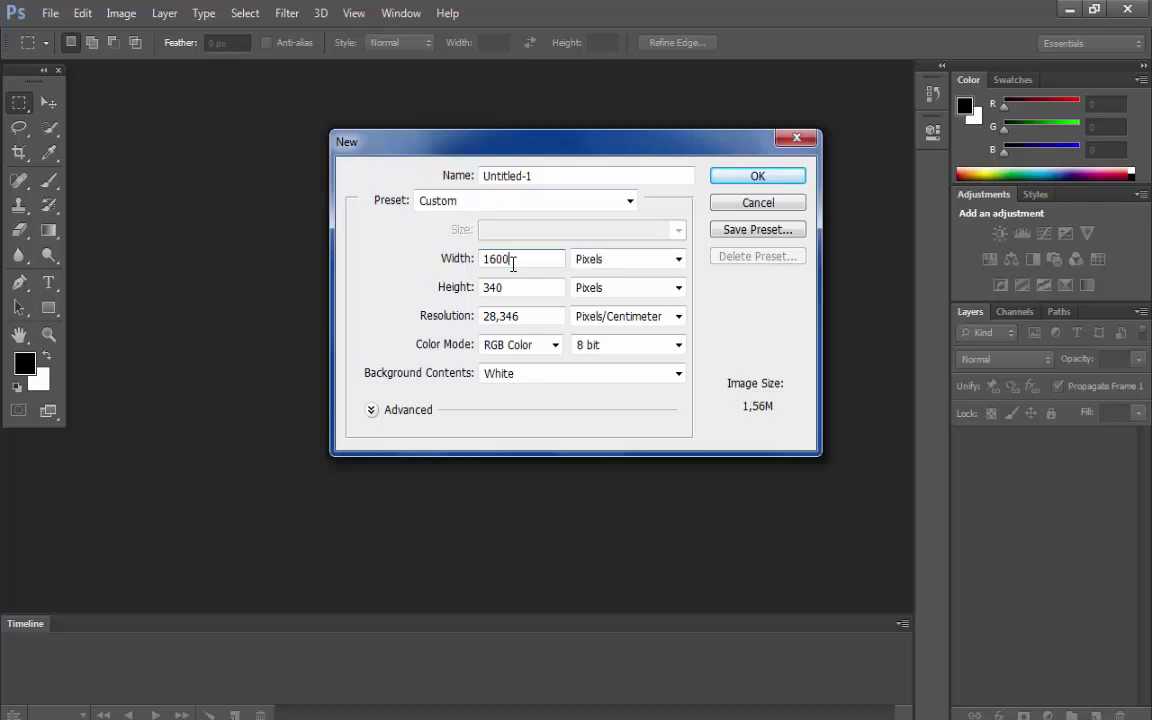
{"action": "double_click", "coordinate": [513, 287]}
{"action": "type", "text": "1"}
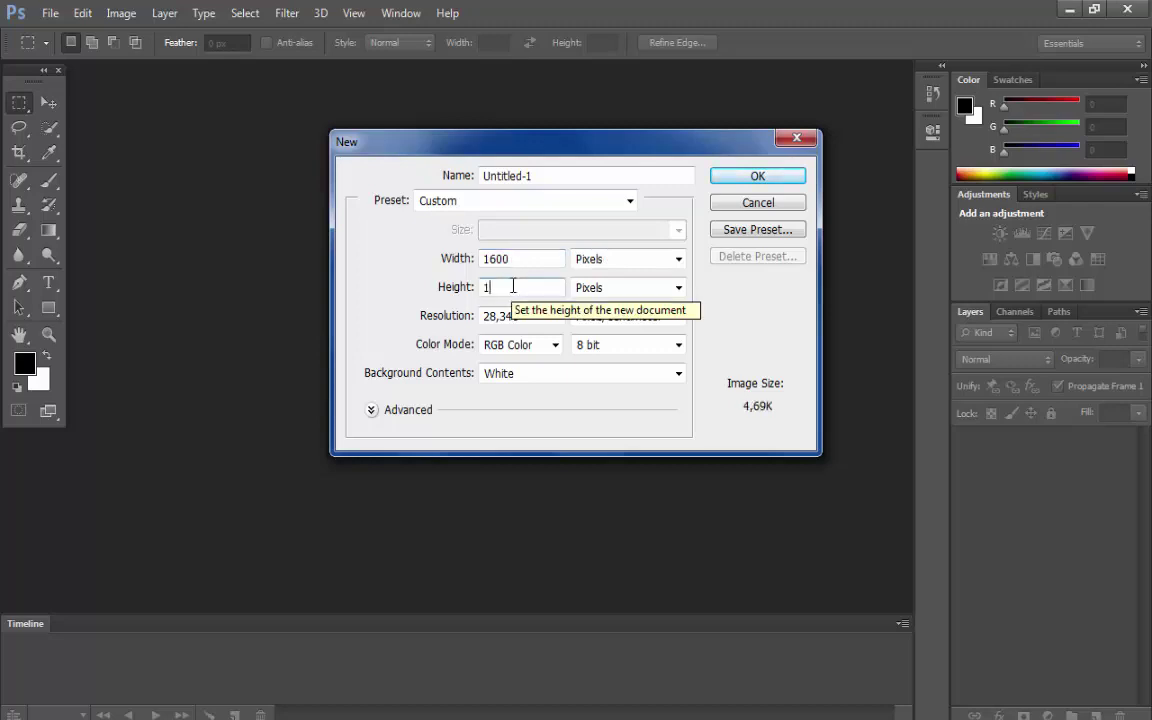
{"action": "type", "text": "428"}
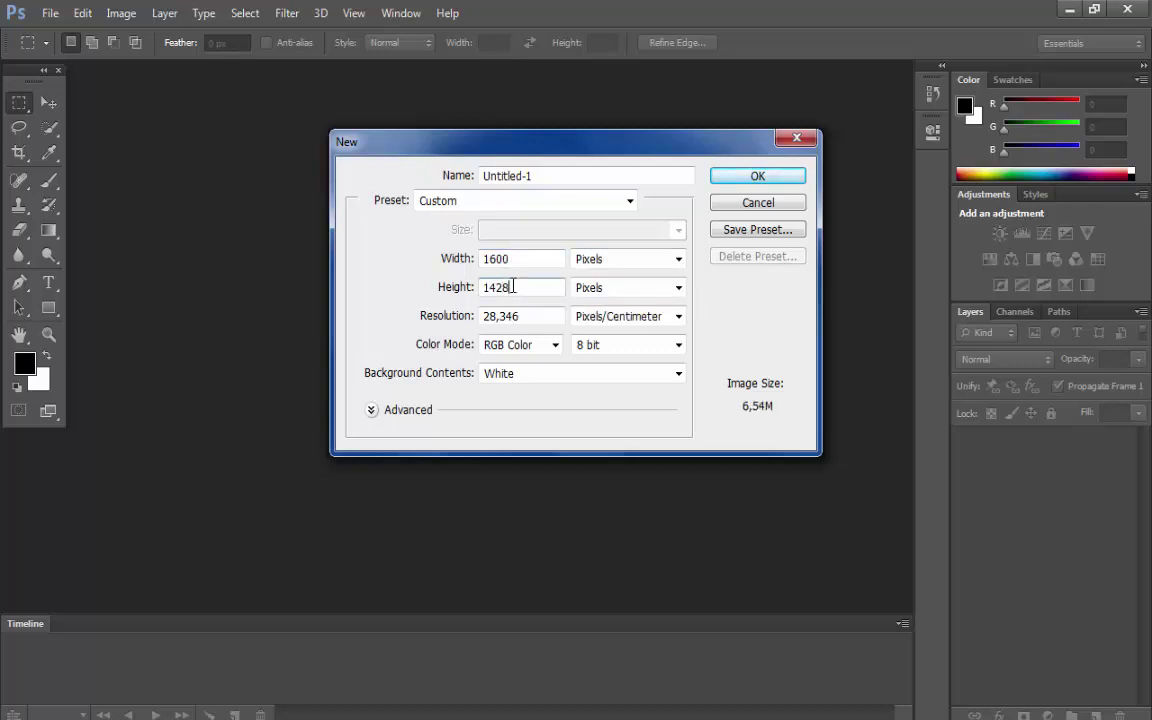
{"action": "double_click", "coordinate": [536, 311]}
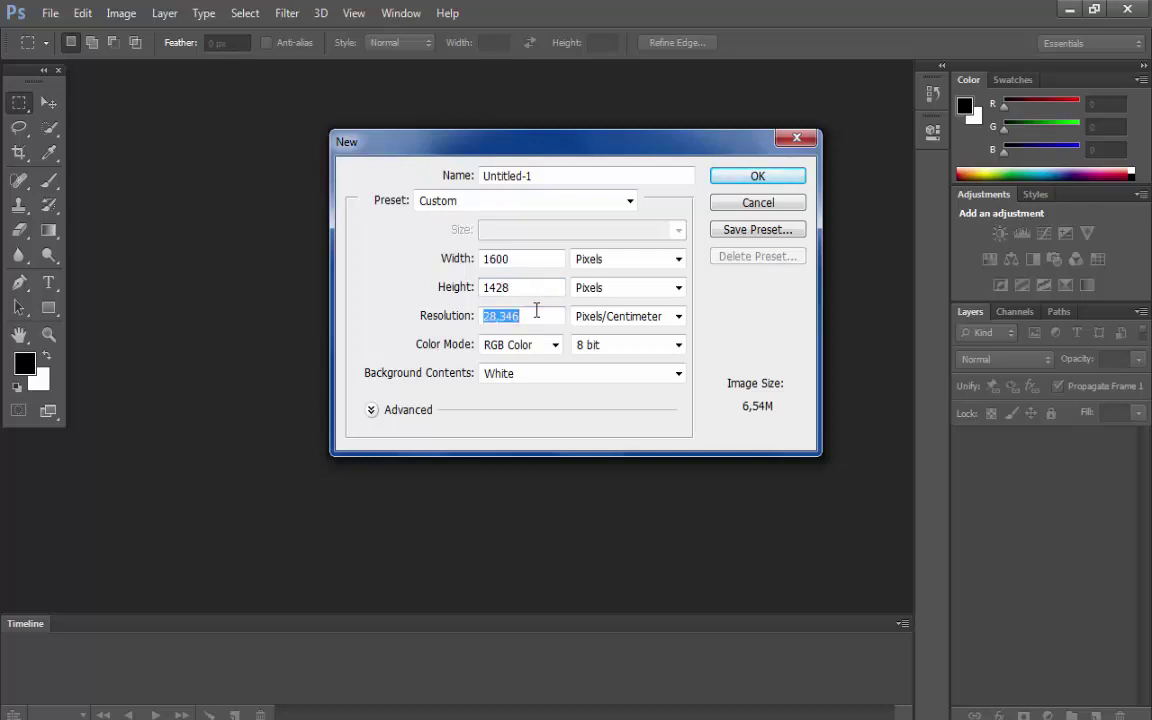
{"action": "type", "text": "300"}
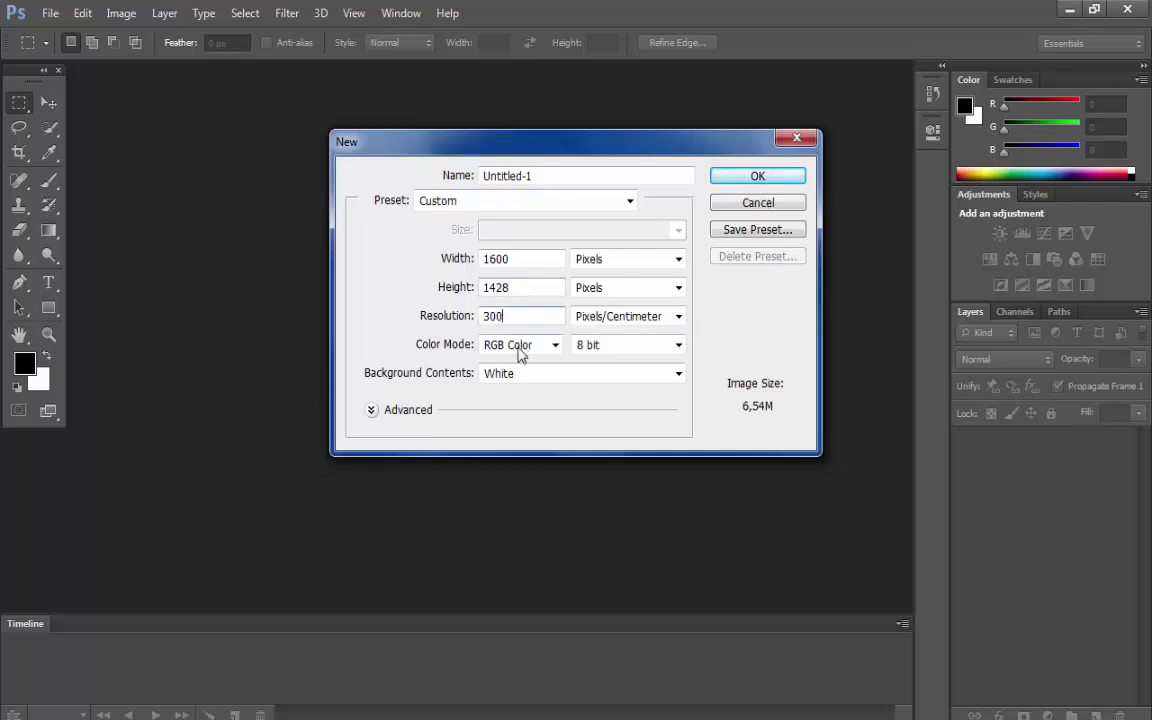
- Set the document to CMYK Color, 16 bit, Background Color contents, and create it
{"action": "left_click", "coordinate": [518, 355]}
{"action": "left_click", "coordinate": [497, 409]}
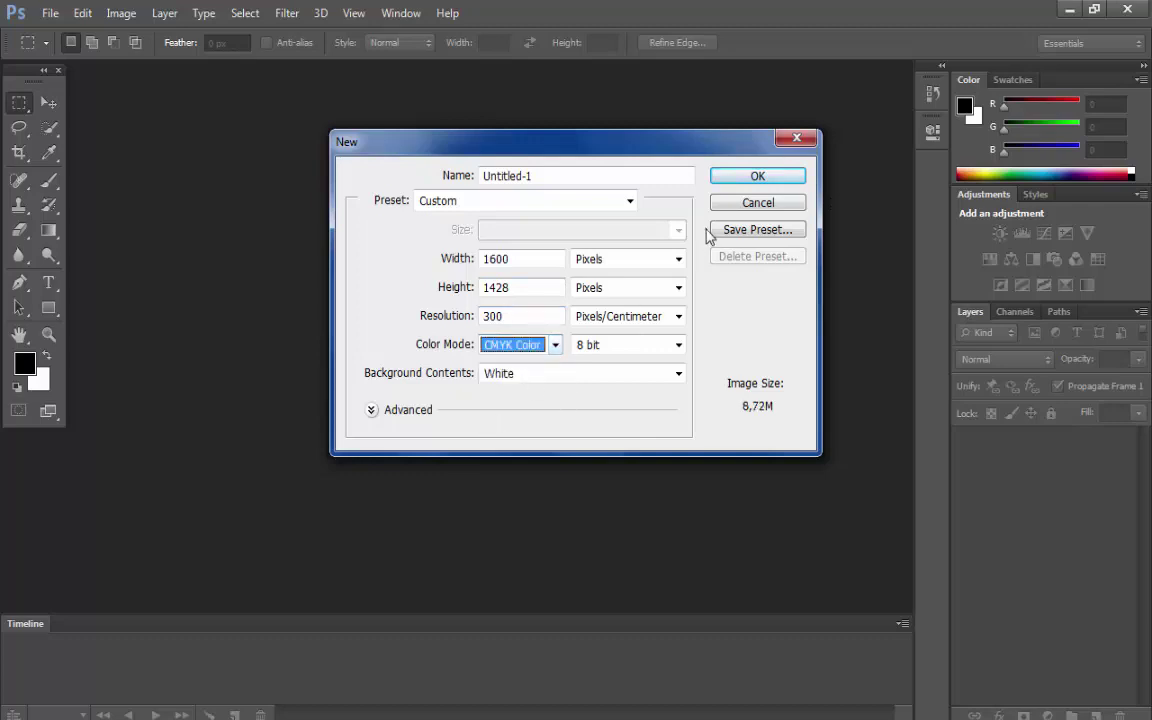
{"action": "left_click", "coordinate": [618, 346]}
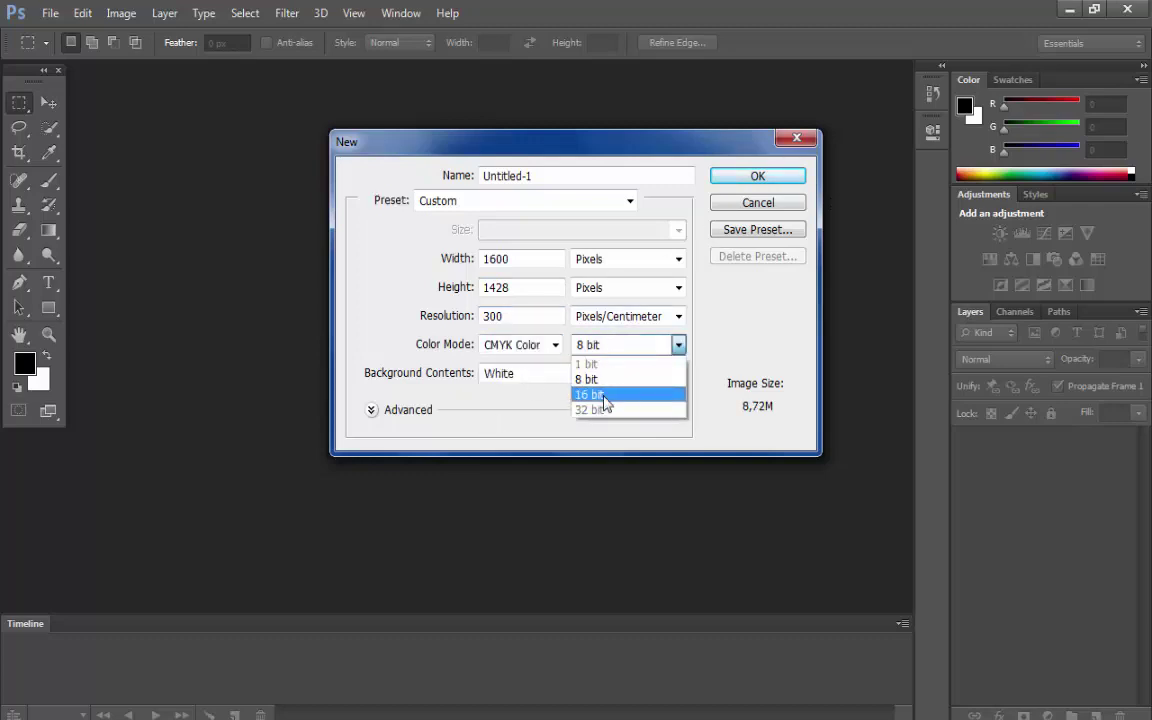
{"action": "left_click", "coordinate": [580, 396]}
{"action": "left_click", "coordinate": [525, 373]}
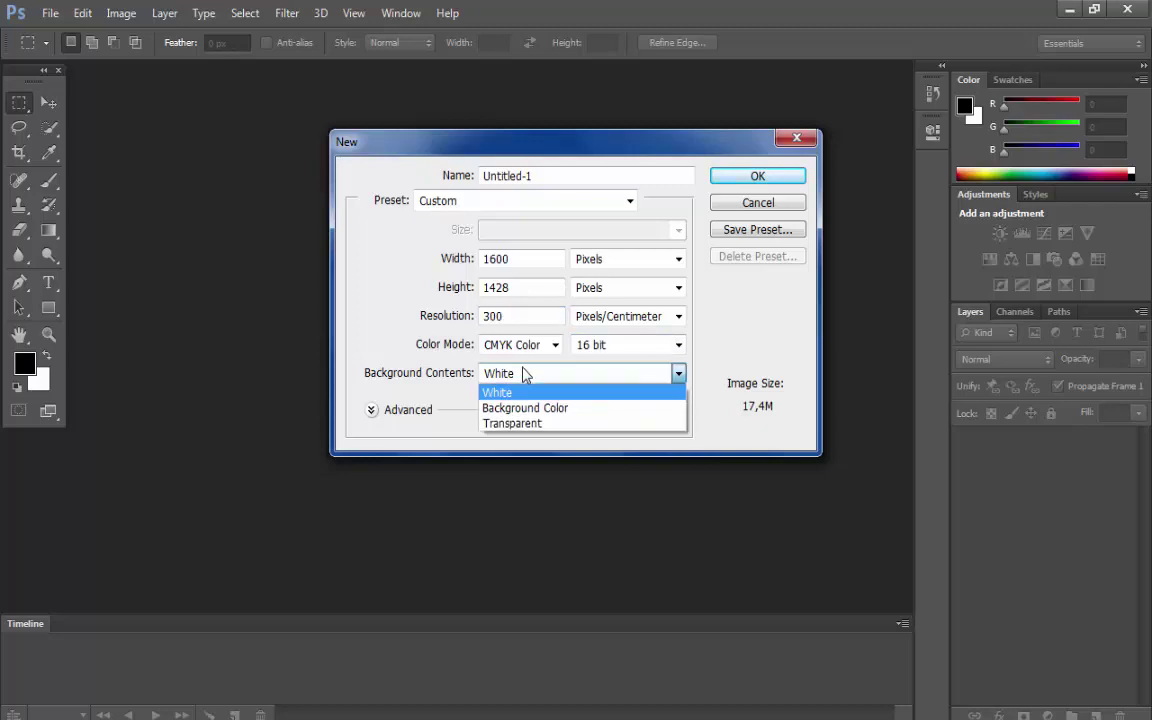
{"action": "left_click", "coordinate": [525, 408]}
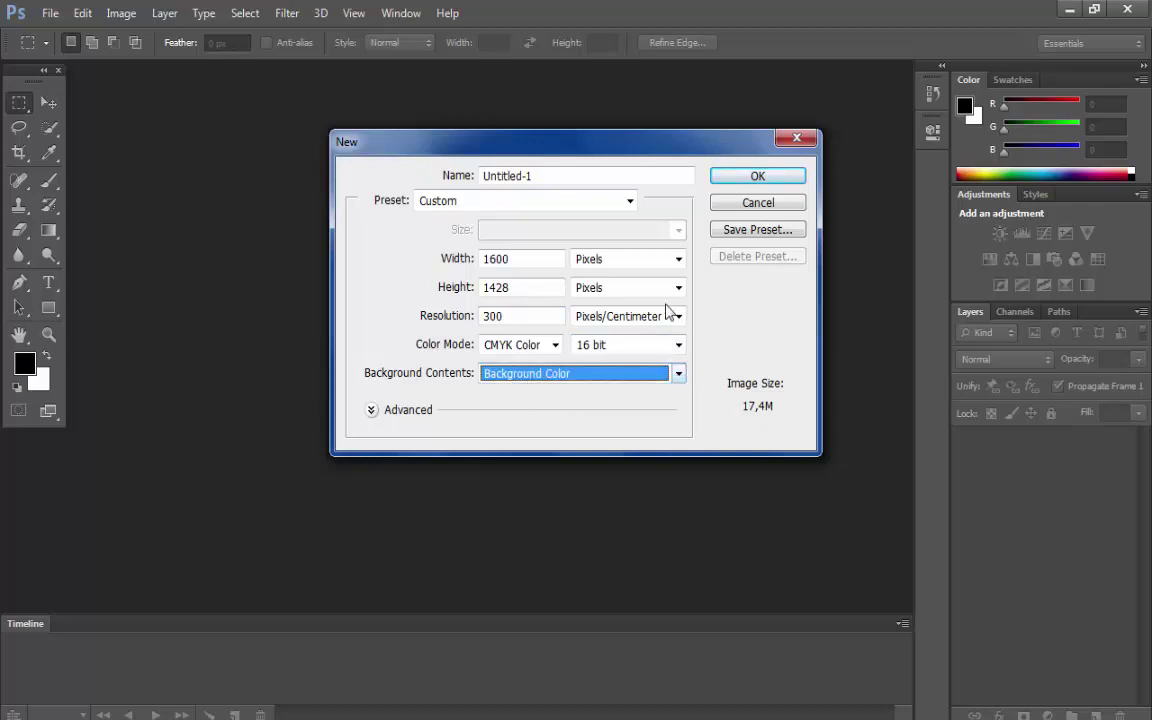
{"action": "left_click", "coordinate": [760, 178]}
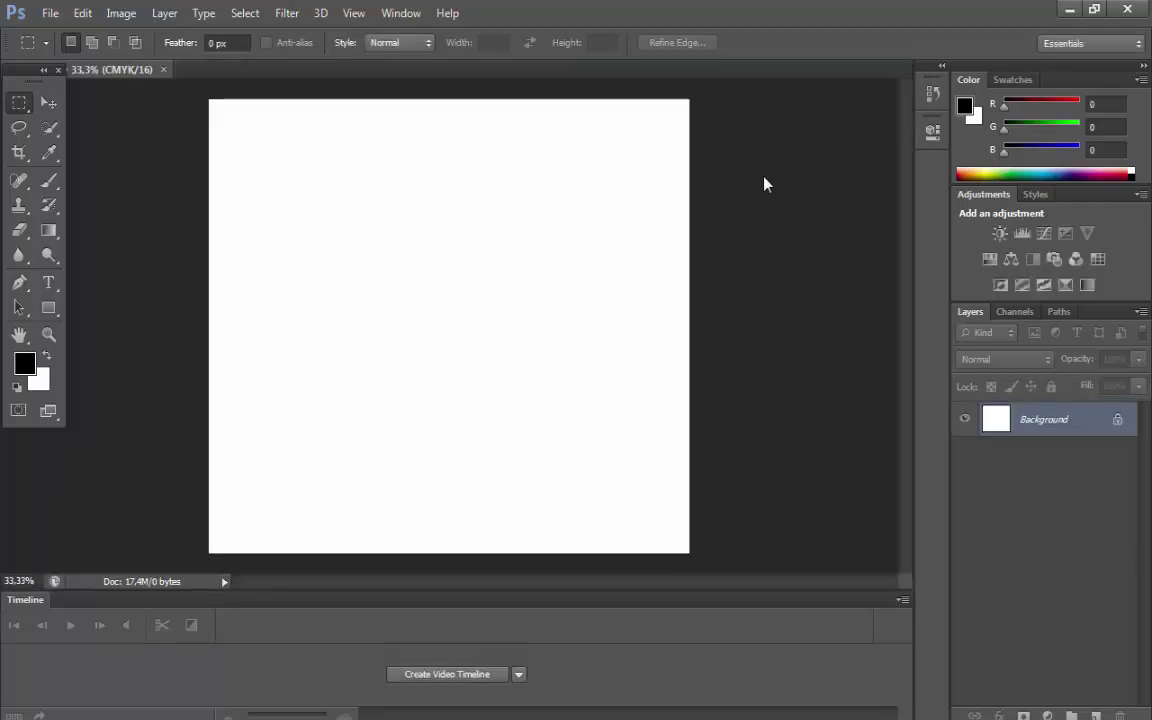
- Zoom the canvas out to 25% and back in to 33.3%
{"action": "left_click", "coordinate": [55, 318]}
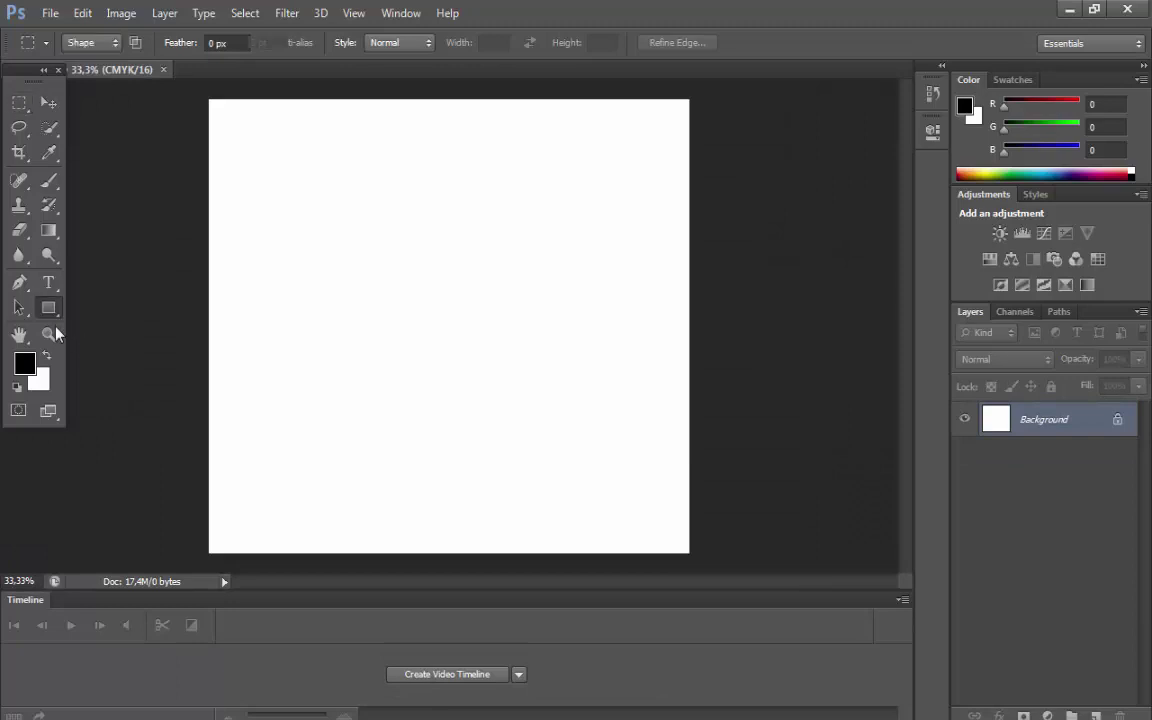
{"action": "left_click", "coordinate": [460, 267], "text": "alt"}
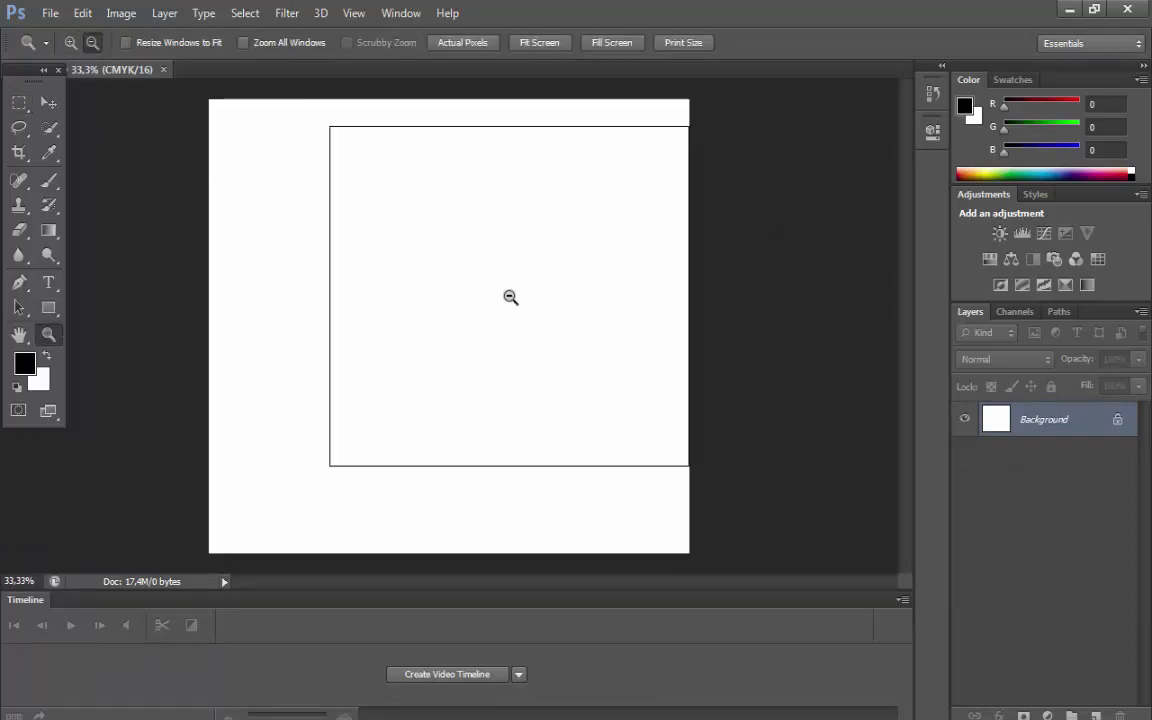
{"action": "left_click", "coordinate": [69, 42]}
{"action": "left_click", "coordinate": [357, 226]}
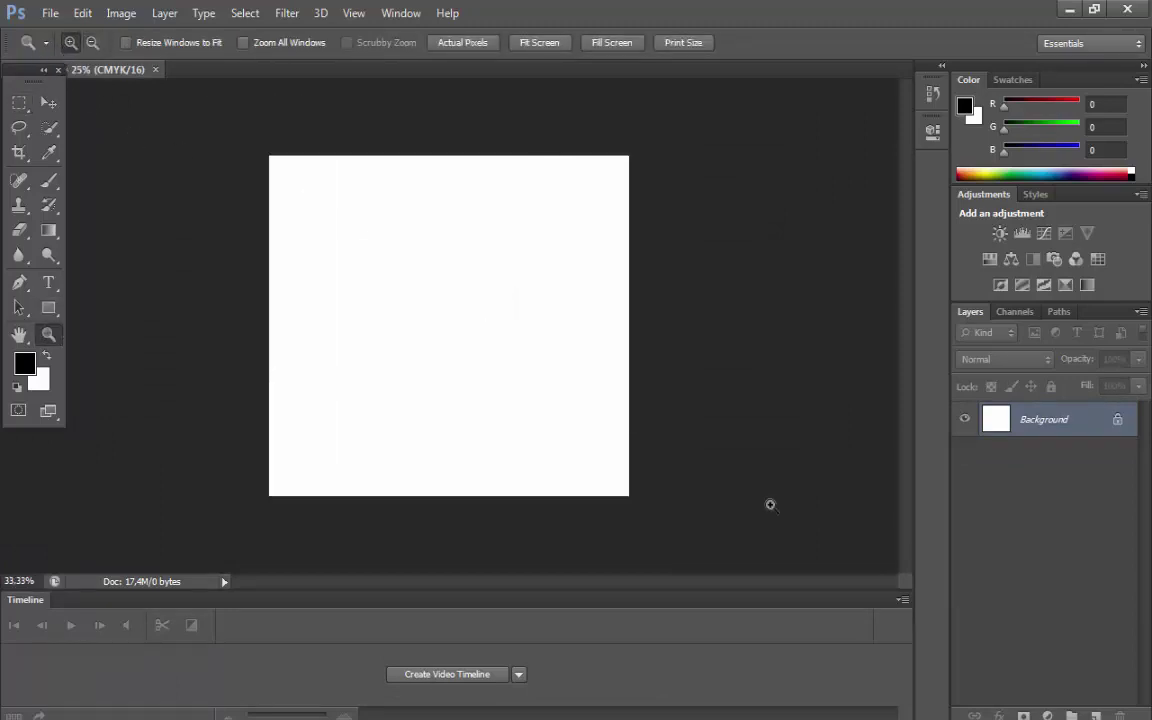
- Drag the tiger from X.png into the new document and centre it
{"action": "left_click", "coordinate": [48, 102]}
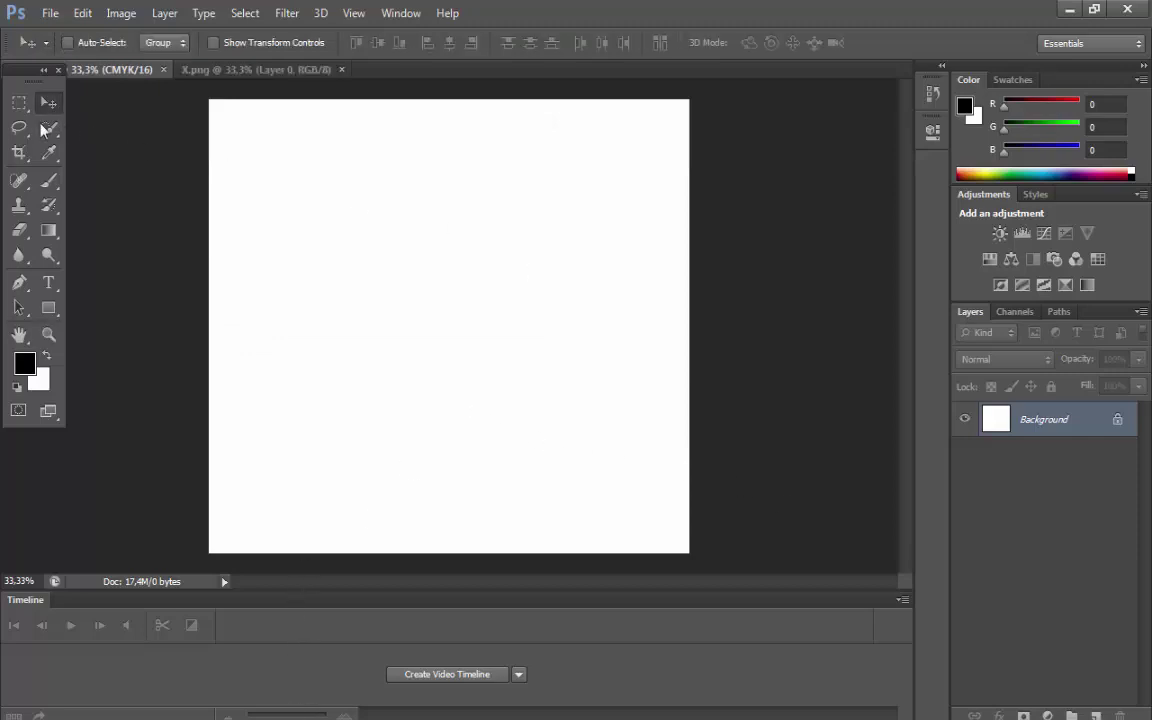
{"action": "left_click", "coordinate": [219, 70]}
{"action": "mouse_move", "coordinate": [391, 302]}
{"action": "left_mouse_down"}
{"action": "mouse_move", "coordinate": [282, 227]}
{"action": "mouse_move", "coordinate": [327, 265]}
{"action": "left_mouse_up"}
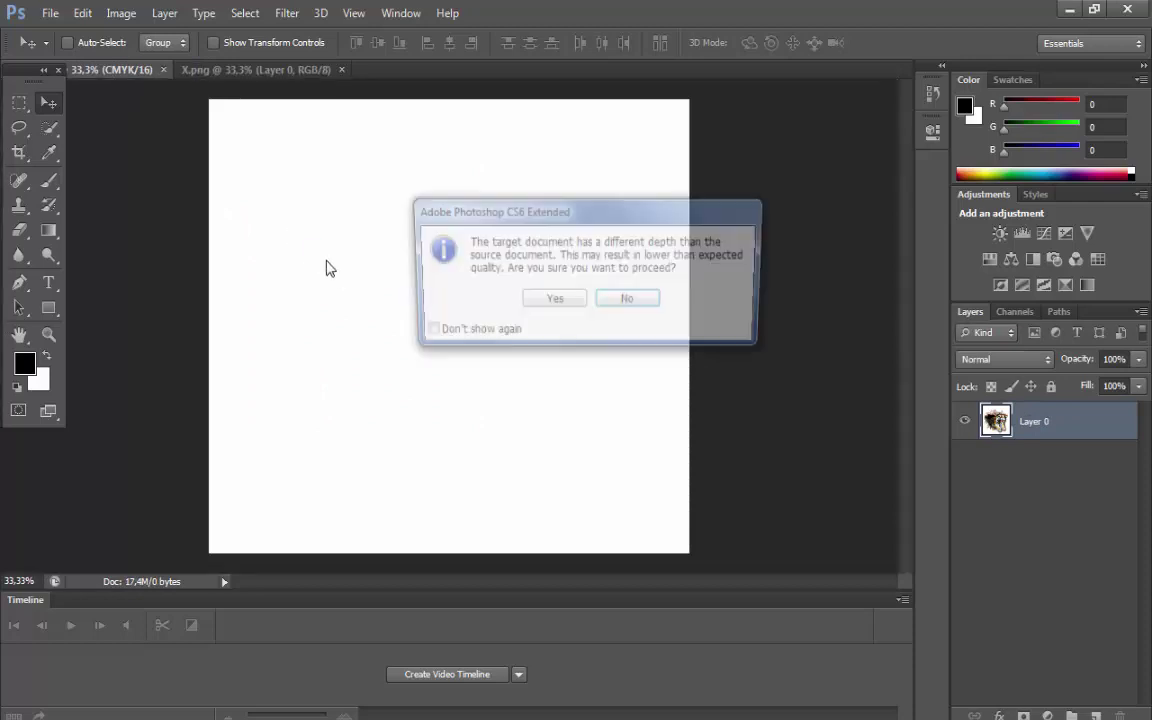
{"action": "left_click", "coordinate": [534, 302]}
{"action": "left_click_drag", "start_coordinate": [446, 299], "coordinate": [517, 326]}
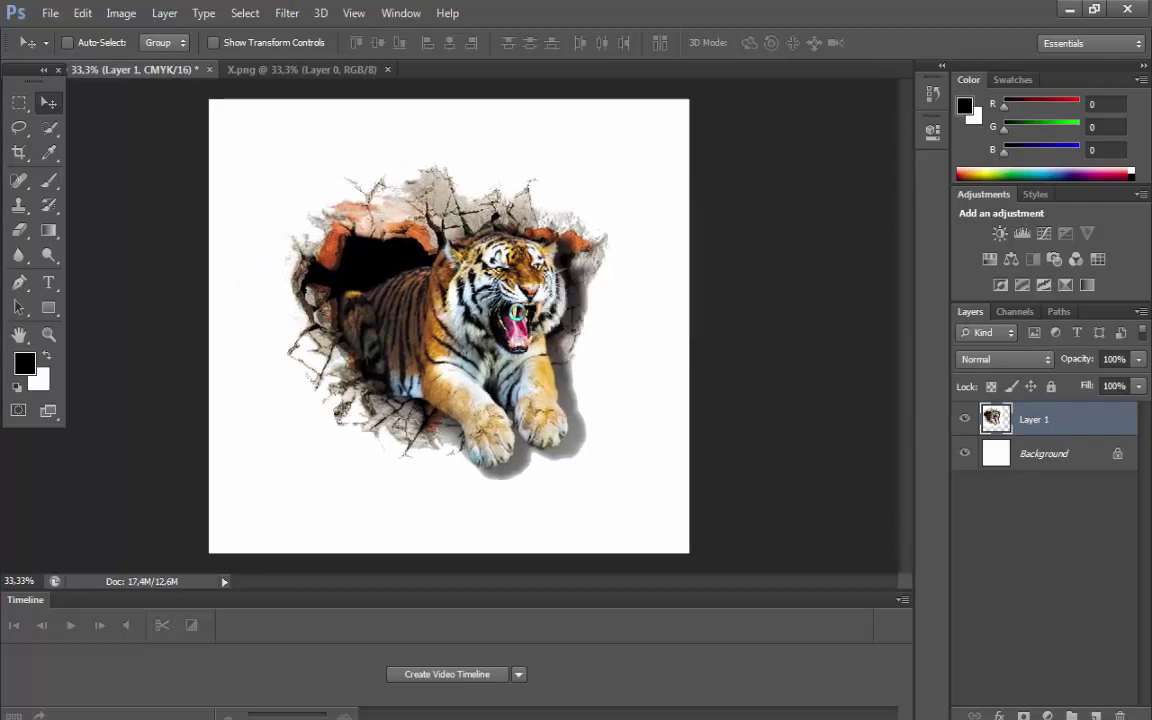
{"action": "left_click_drag", "start_coordinate": [468, 280], "coordinate": [468, 266]}
- Free Transform the tiger up to roughly 112% × 110% and apply
{"action": "left_click", "coordinate": [80, 13]}
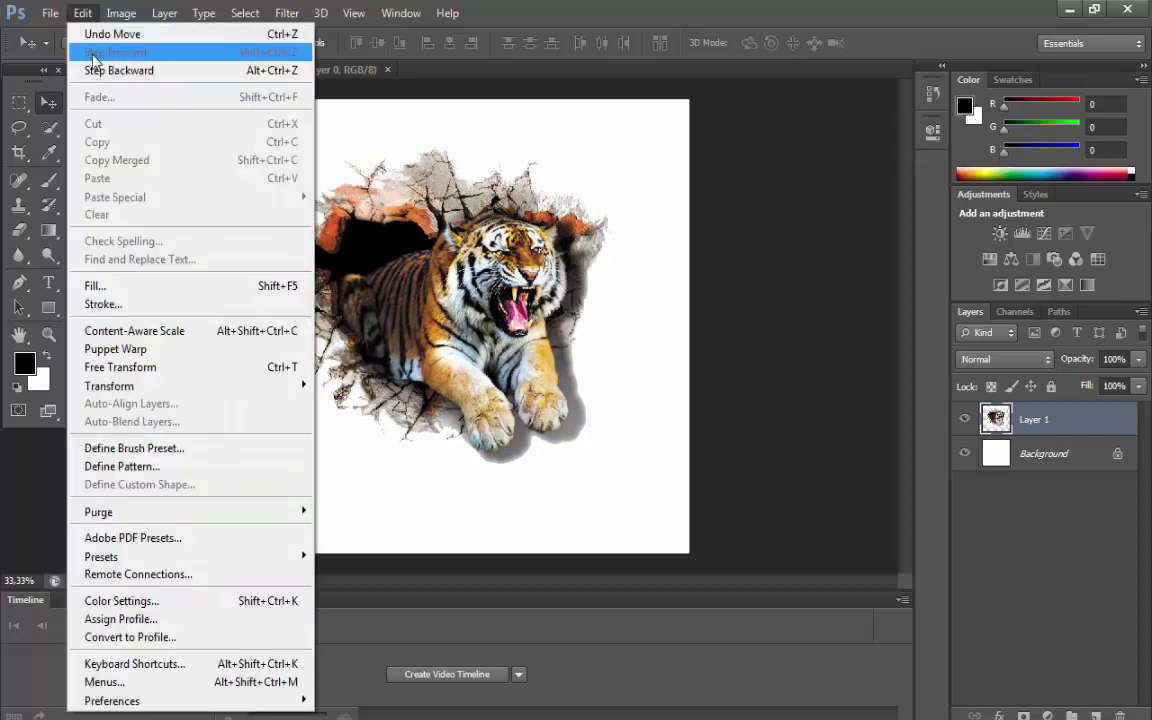
{"action": "left_click", "coordinate": [175, 367]}
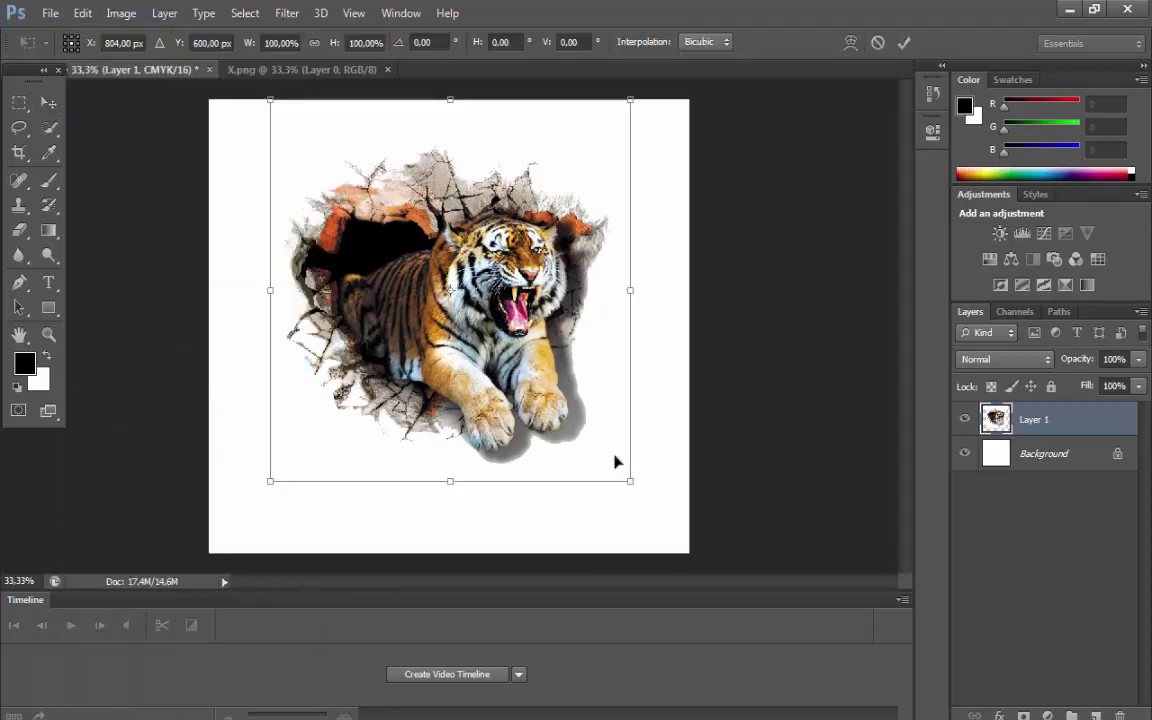
{"action": "left_click_drag", "start_coordinate": [629, 479], "coordinate": [674, 509]}
{"action": "mouse_move", "coordinate": [589, 445]}
{"action": "left_mouse_down"}
{"action": "mouse_move", "coordinate": [560, 425]}
{"action": "mouse_move", "coordinate": [562, 438]}
{"action": "left_mouse_up"}
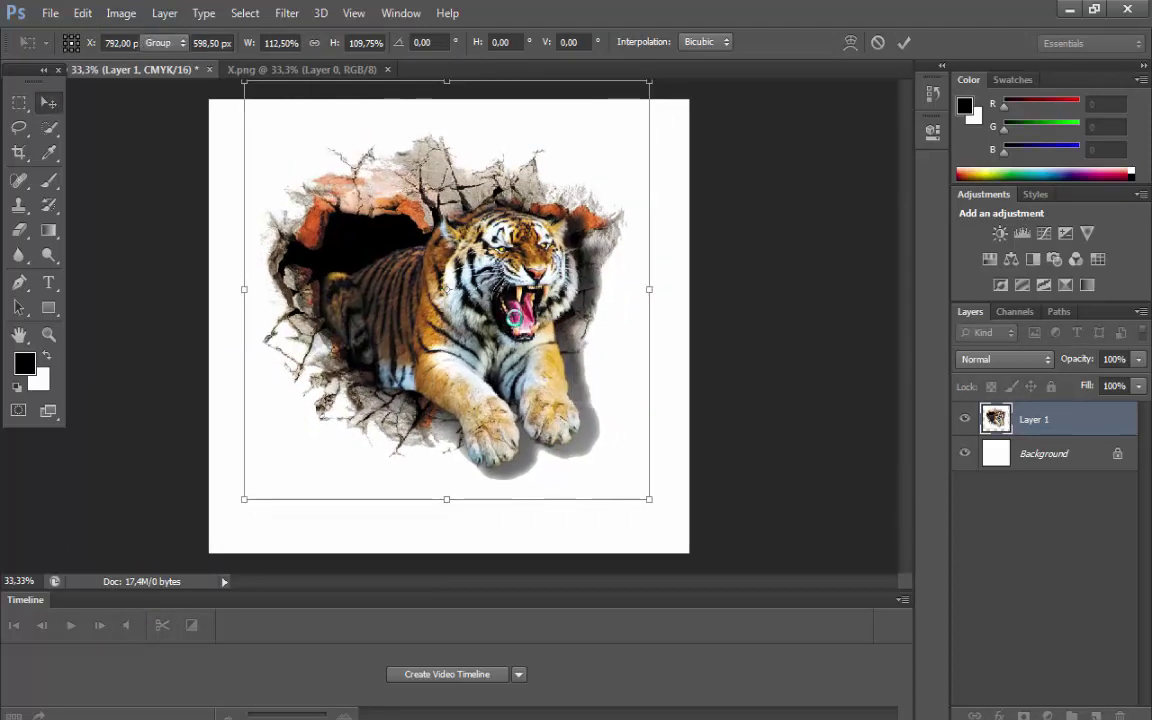
{"action": "key", "text": "Return"}
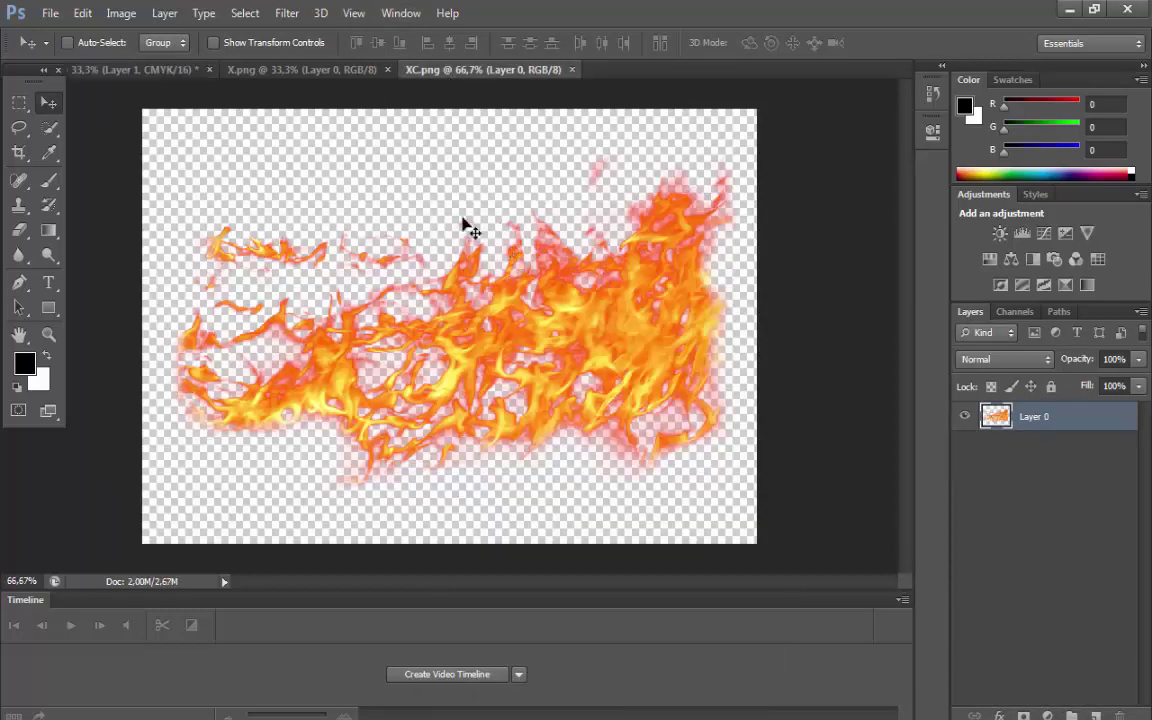
- Bring the XC.png flames in as Layer 2 at the paws, below the tiger layer
{"action": "mouse_move", "coordinate": [465, 226]}
{"action": "left_mouse_down"}
{"action": "mouse_move", "coordinate": [165, 65]}
{"action": "mouse_move", "coordinate": [455, 255]}
{"action": "left_mouse_up"}
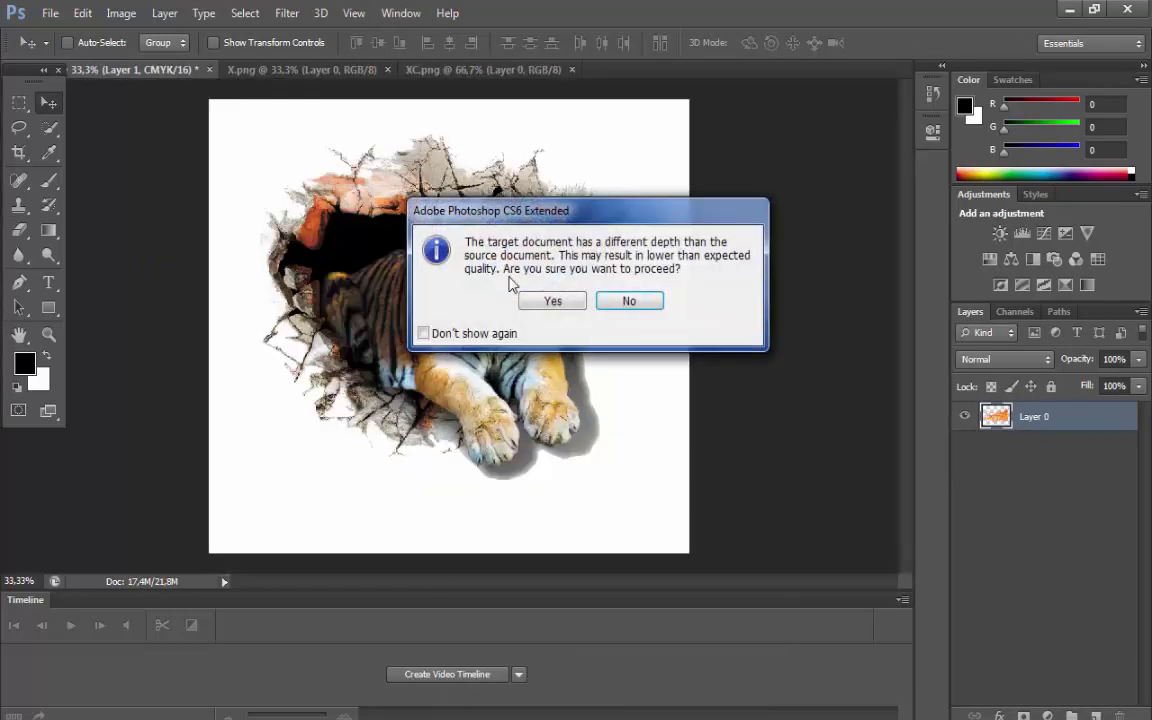
{"action": "left_click", "coordinate": [548, 302]}
{"action": "left_click_drag", "start_coordinate": [592, 325], "coordinate": [588, 415]}
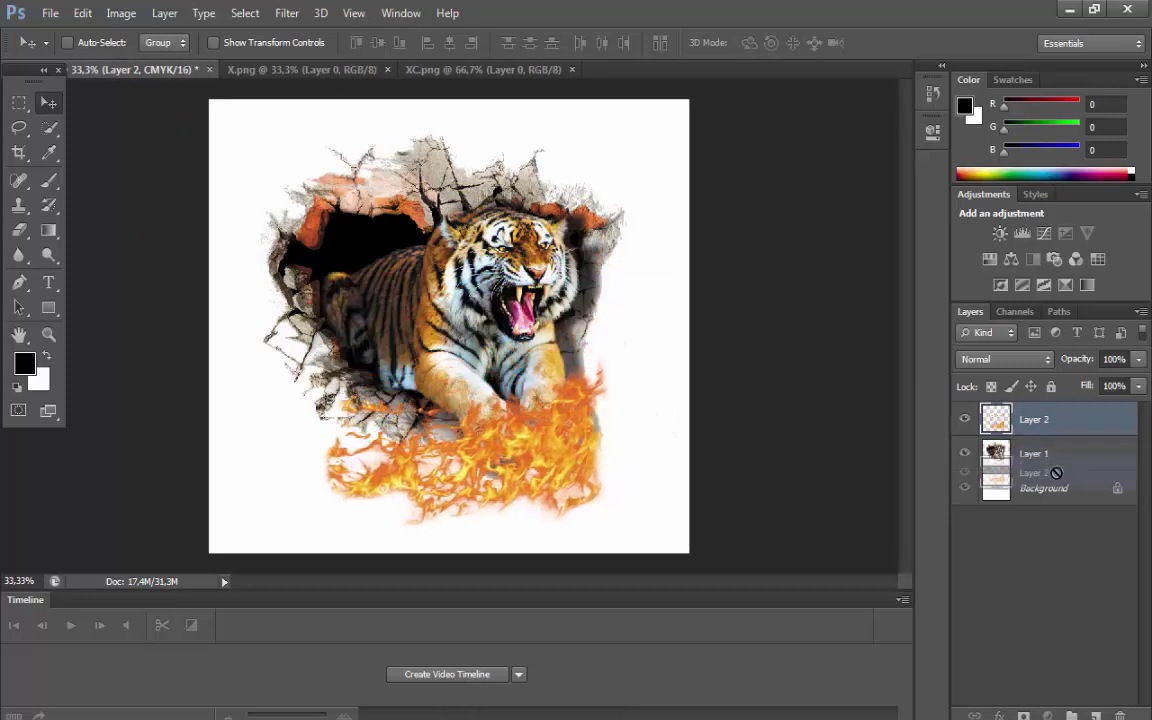
{"action": "mouse_move", "coordinate": [1015, 455]}
{"action": "left_mouse_down"}
{"action": "mouse_move", "coordinate": [1023, 475]}
{"action": "mouse_move", "coordinate": [1030, 418]}
{"action": "left_mouse_up"}
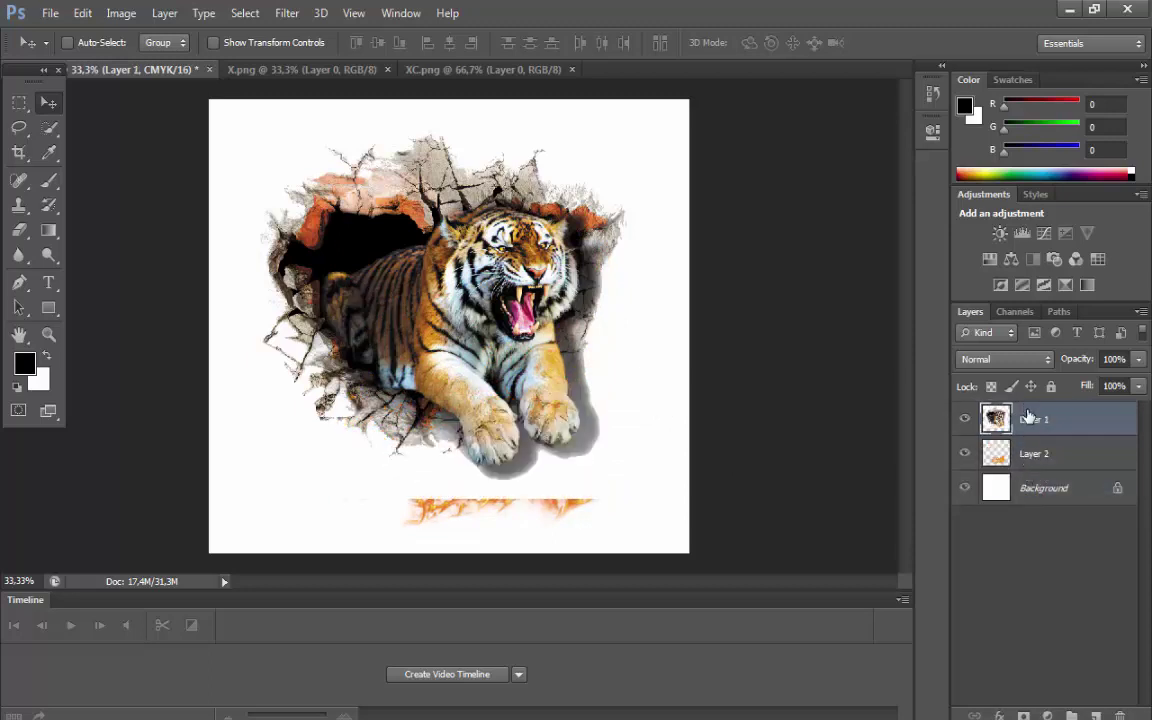
- Erase the tiger layer's bottom strip with a 170 px Eraser
{"action": "left_click", "coordinate": [18, 229]}
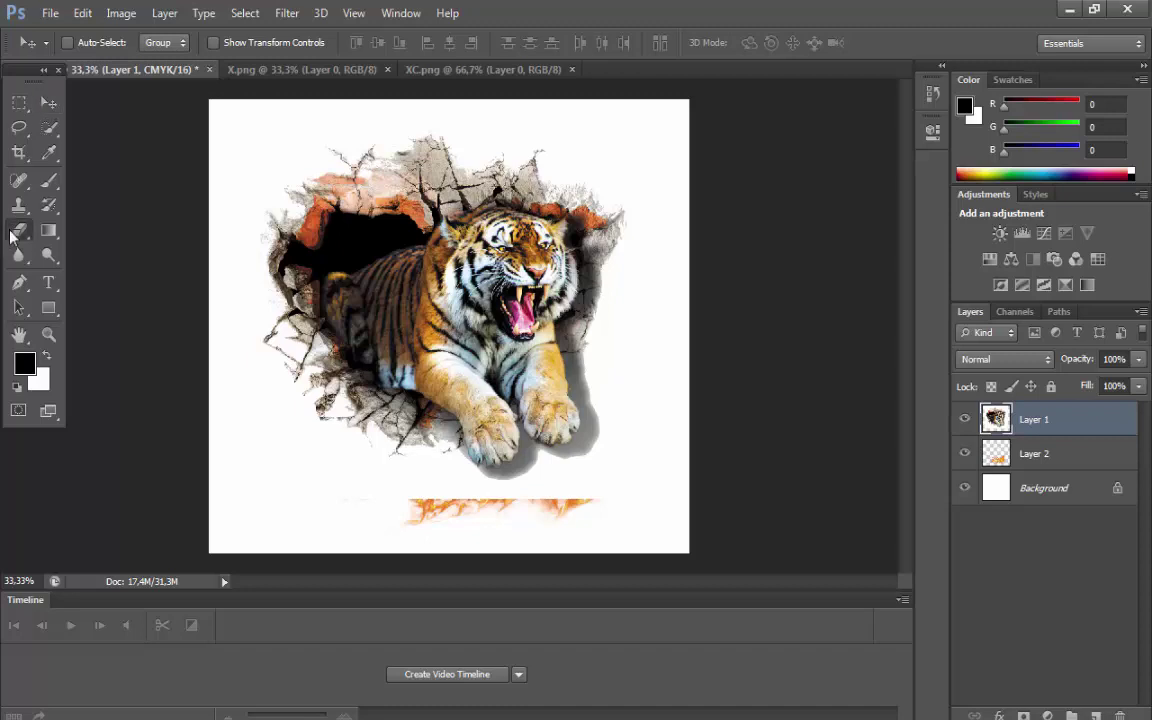
{"action": "left_click_drag", "start_coordinate": [592, 482], "coordinate": [535, 492]}
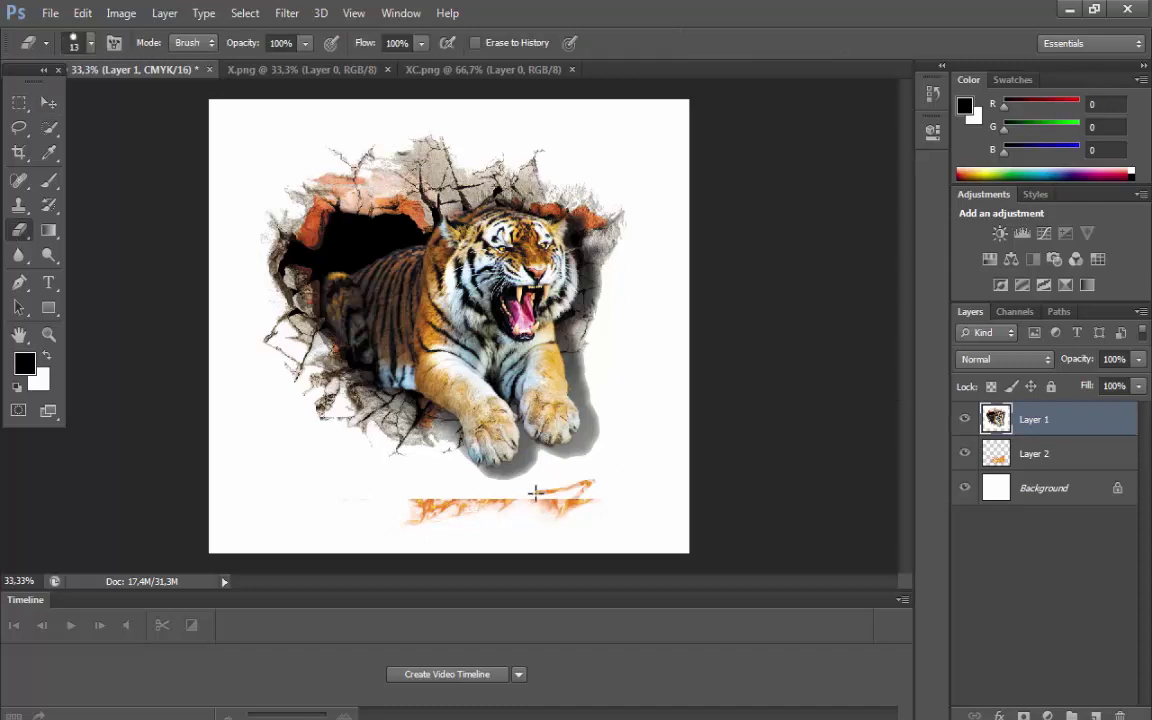
{"action": "left_click", "coordinate": [91, 46]}
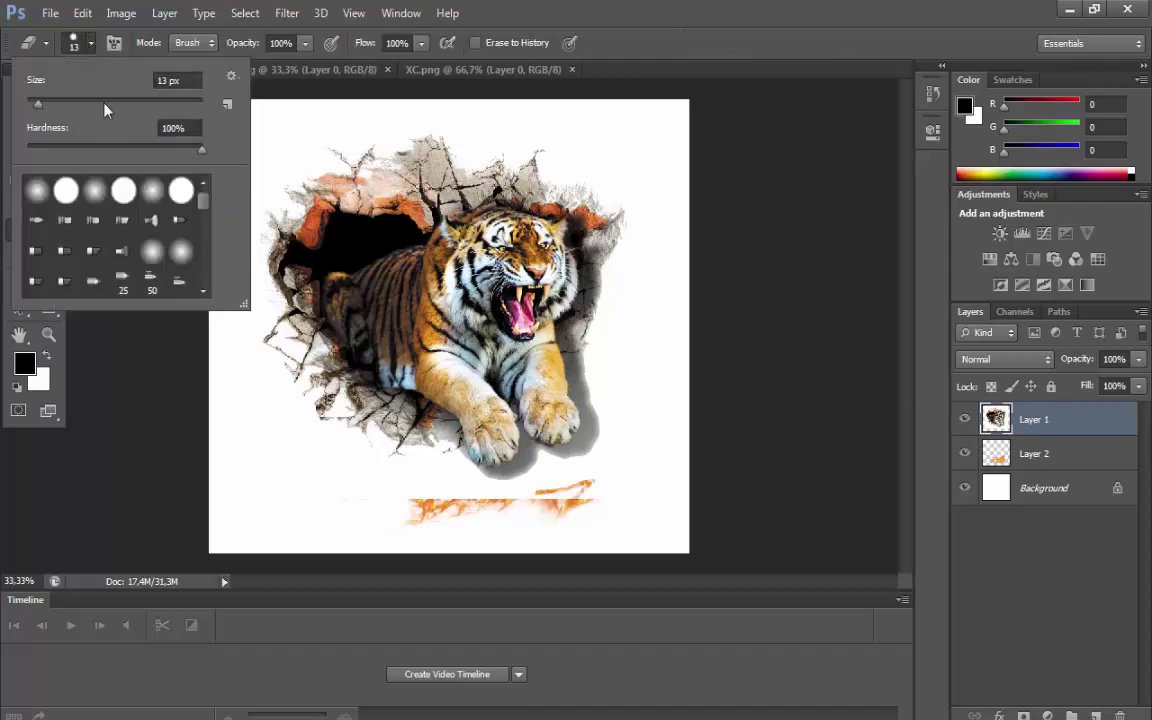
{"action": "type", "text": "170"}
{"action": "key", "text": "Return"}
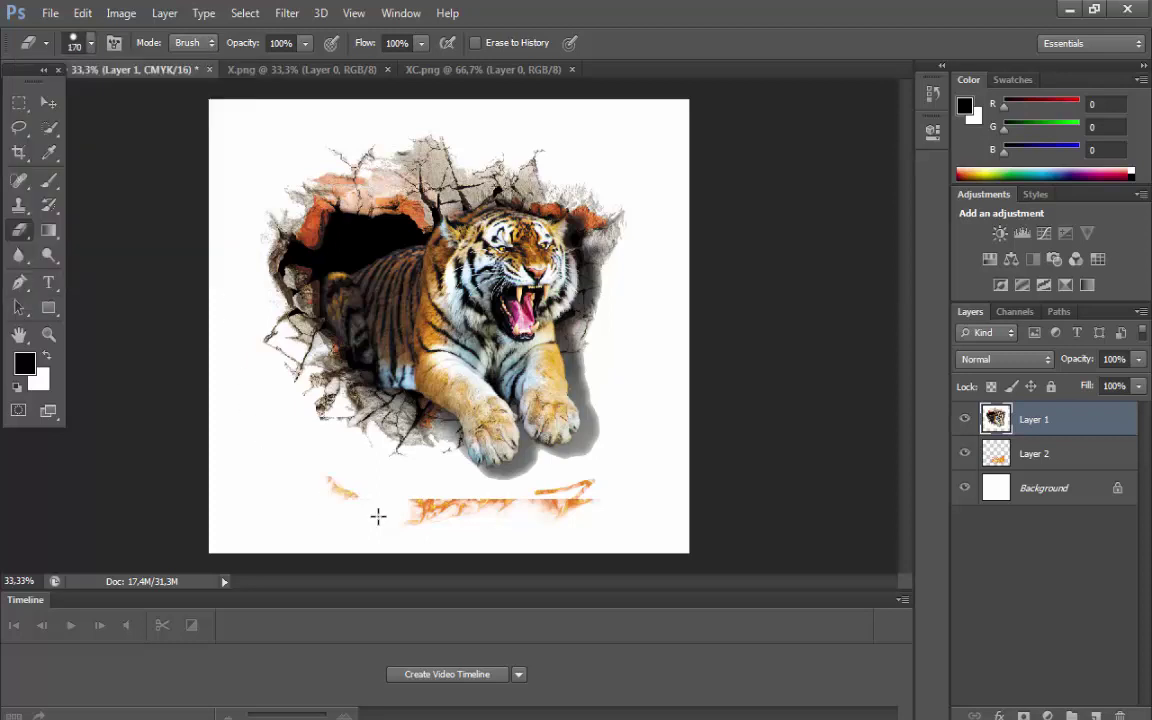
{"action": "left_click_drag", "start_coordinate": [378, 516], "coordinate": [462, 510]}
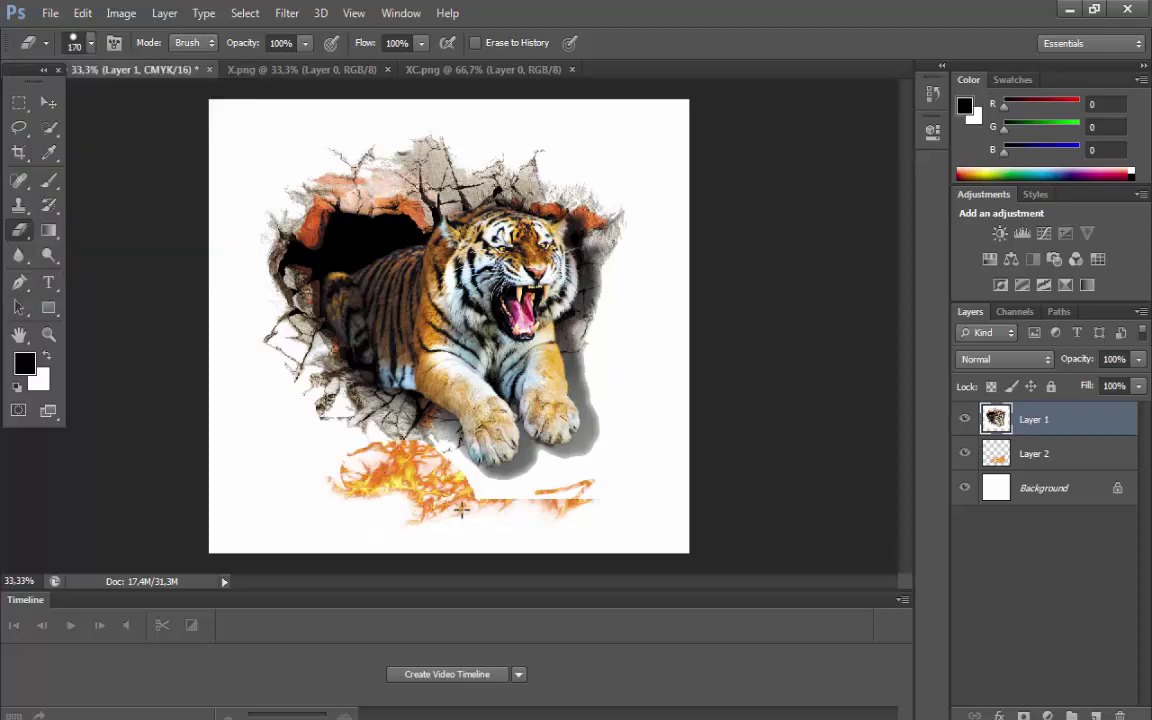
- Switch to a Soft Round 0% hardness tip and erase the grey debris around the flames
{"action": "left_click", "coordinate": [78, 46]}
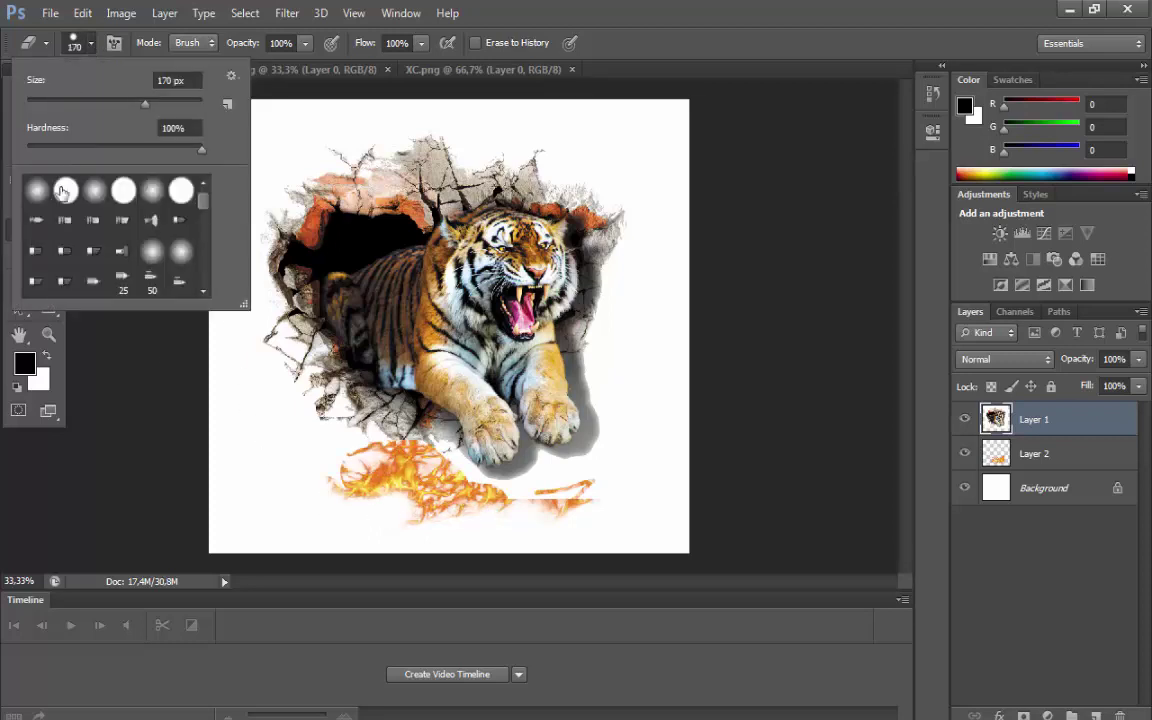
{"action": "left_click", "coordinate": [42, 199]}
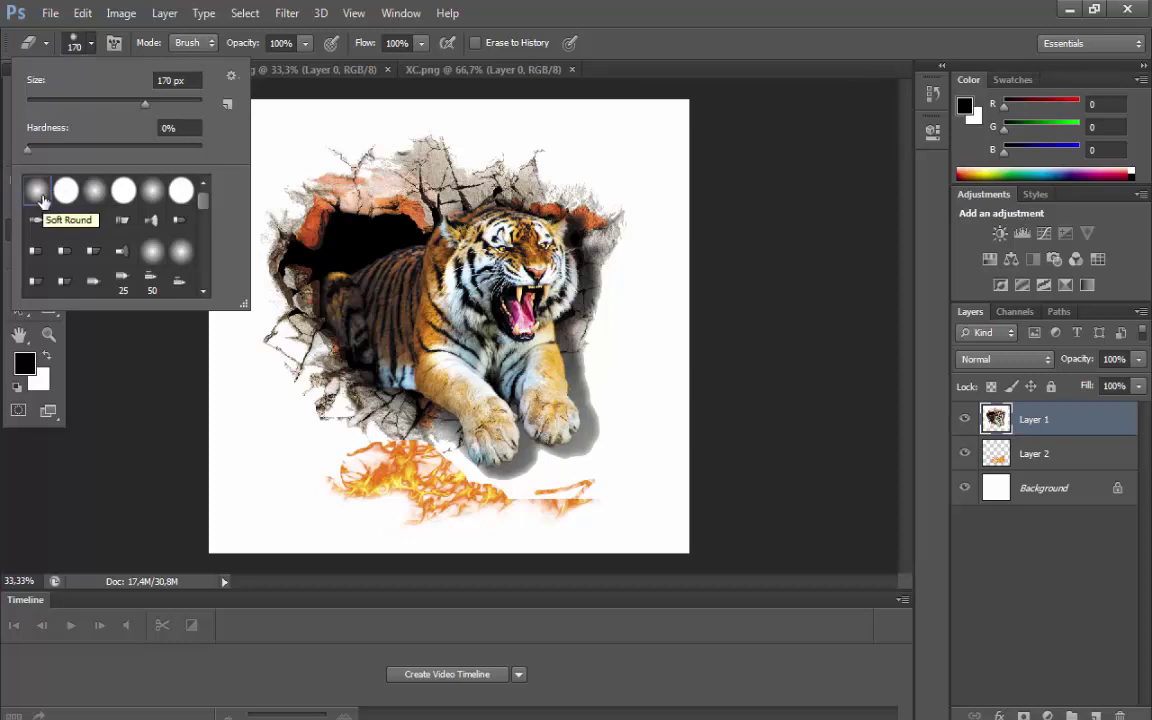
{"action": "left_click", "coordinate": [298, 500]}
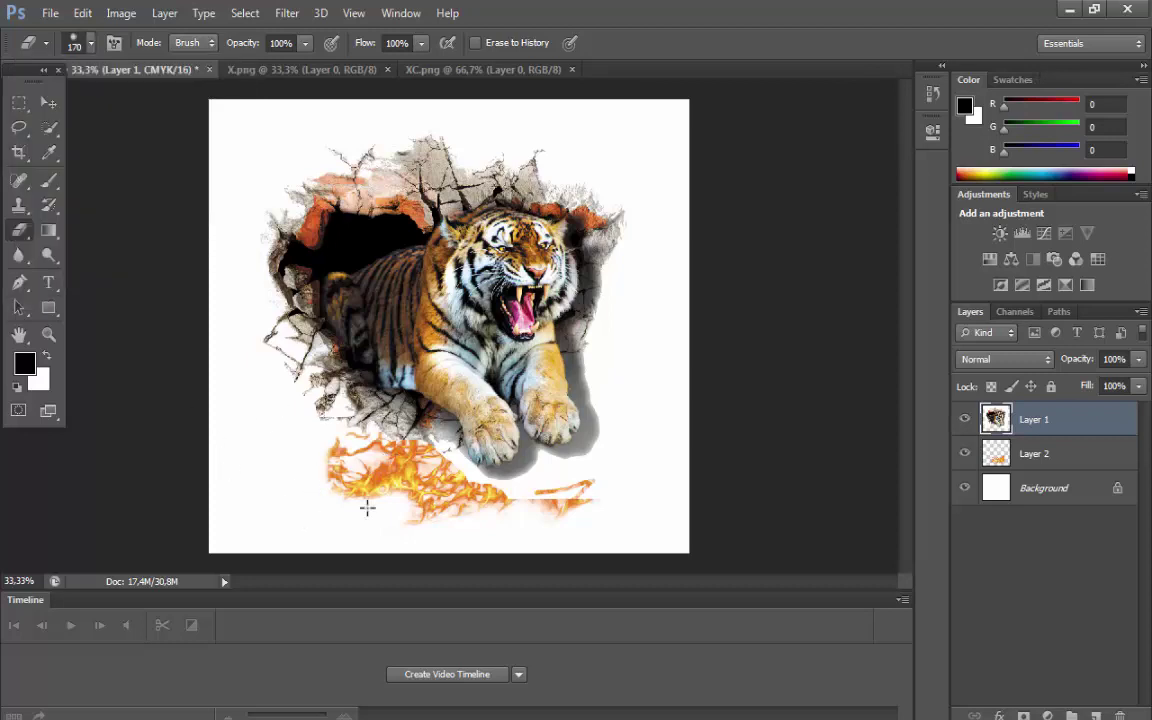
{"action": "left_click_drag", "start_coordinate": [365, 425], "coordinate": [330, 380]}
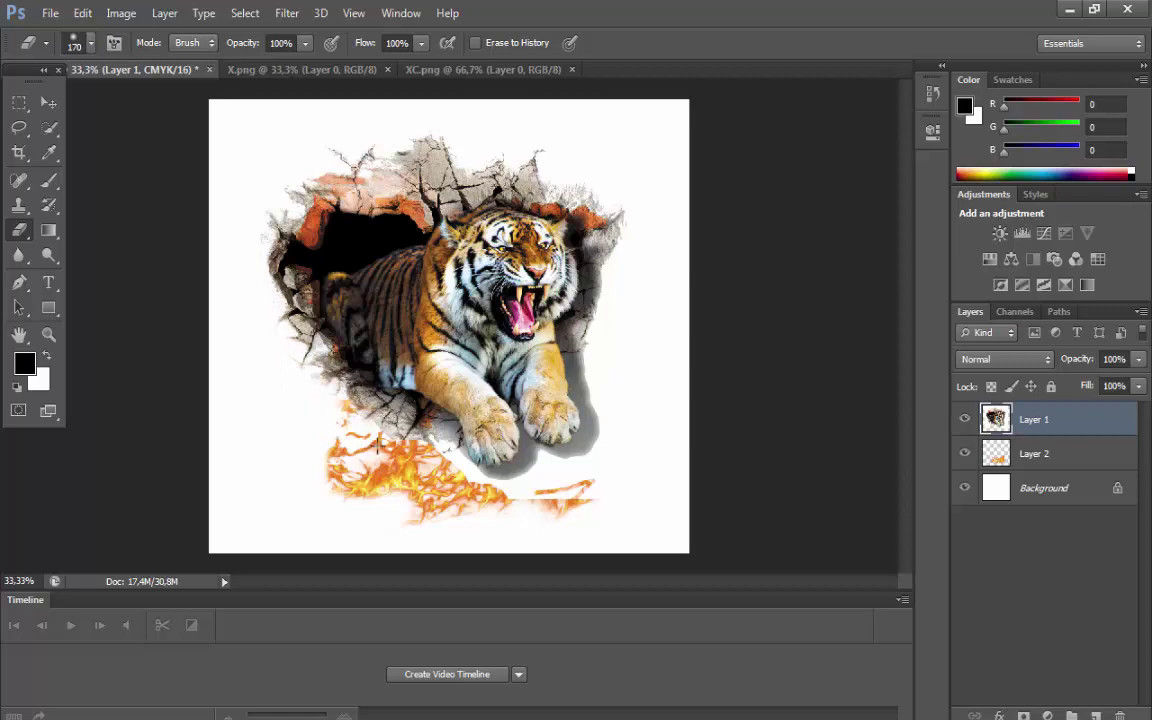
{"action": "mouse_move", "coordinate": [377, 444]}
{"action": "left_mouse_down"}
{"action": "mouse_move", "coordinate": [548, 490]}
{"action": "mouse_move", "coordinate": [614, 398]}
{"action": "mouse_move", "coordinate": [626, 316]}
{"action": "left_mouse_up"}
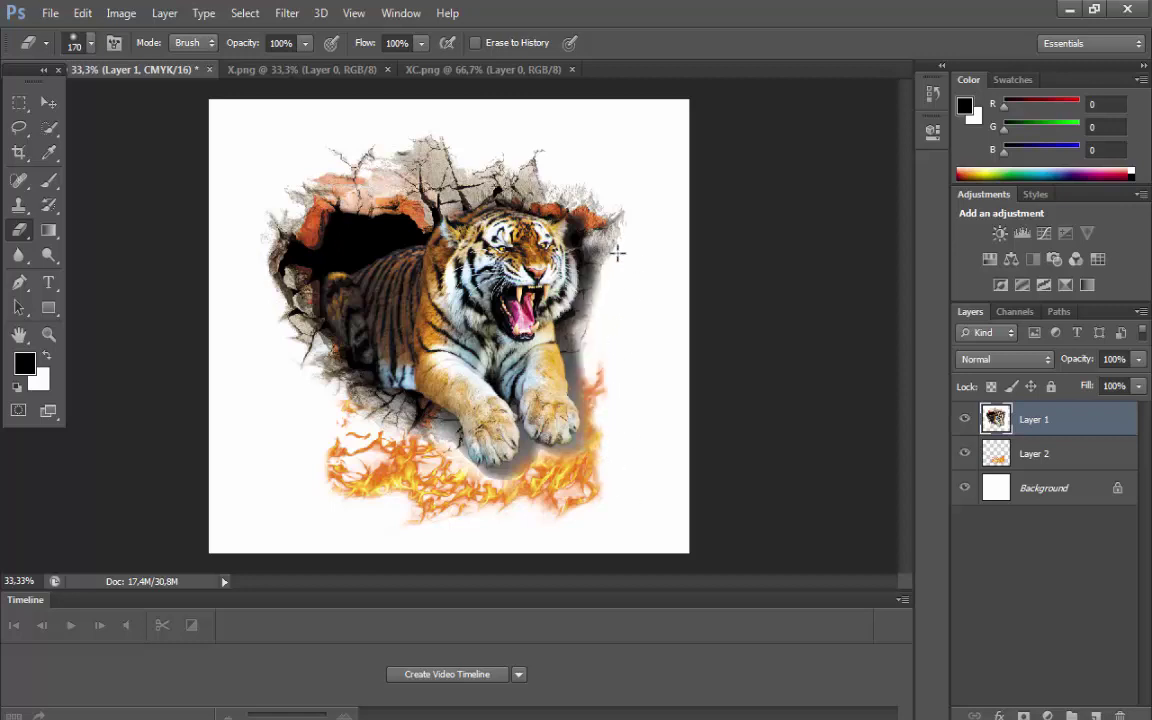
{"action": "left_click_drag", "start_coordinate": [617, 249], "coordinate": [545, 185]}
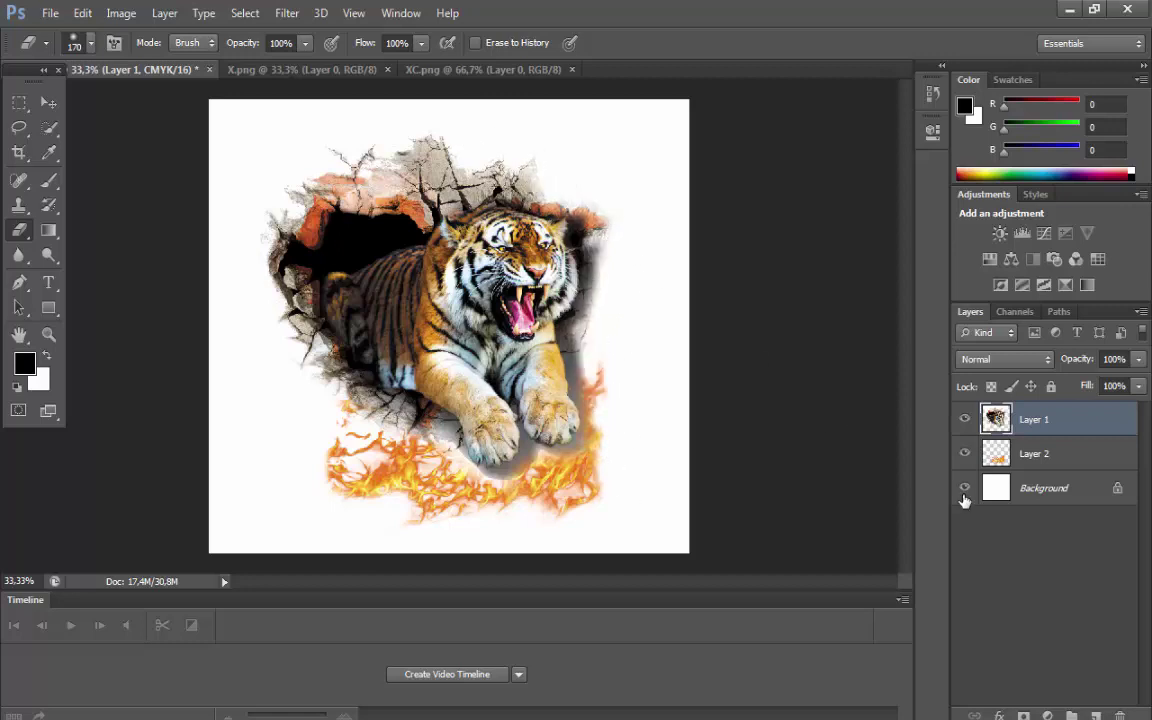
- Hide the Background and soft-erase the white haze, paw shadow and right-side shadows
{"action": "left_click", "coordinate": [965, 497]}
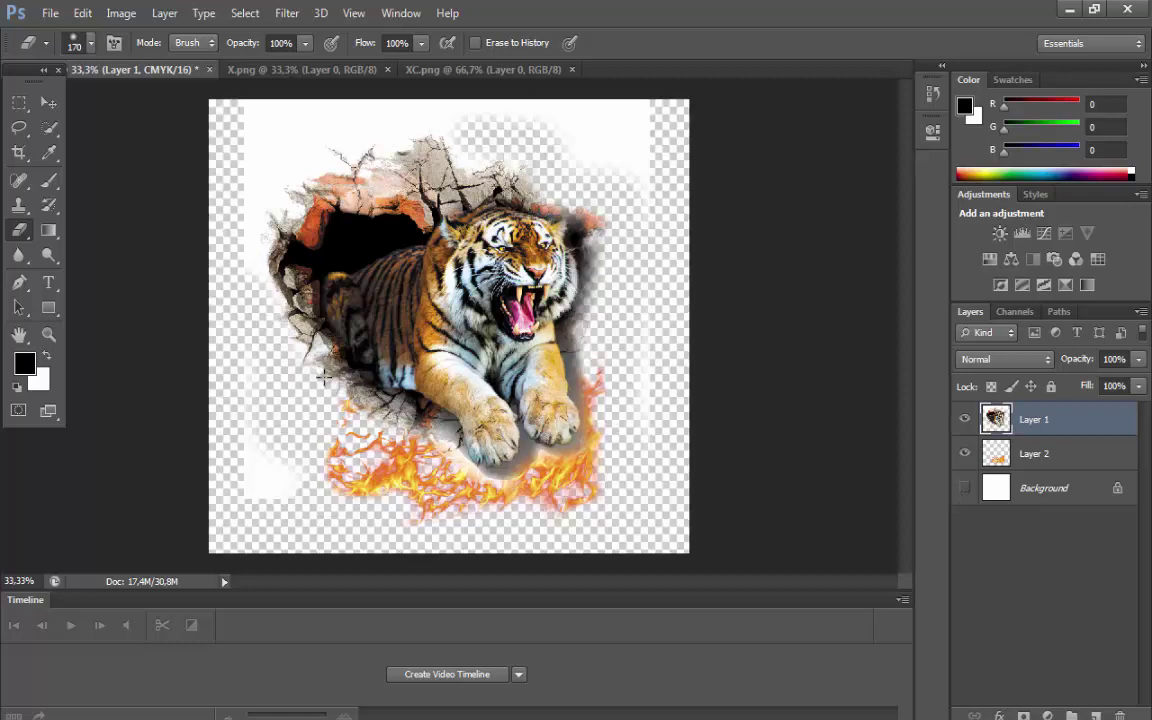
{"action": "mouse_move", "coordinate": [247, 442]}
{"action": "left_mouse_down"}
{"action": "mouse_move", "coordinate": [283, 417]}
{"action": "mouse_move", "coordinate": [278, 398]}
{"action": "left_mouse_up"}
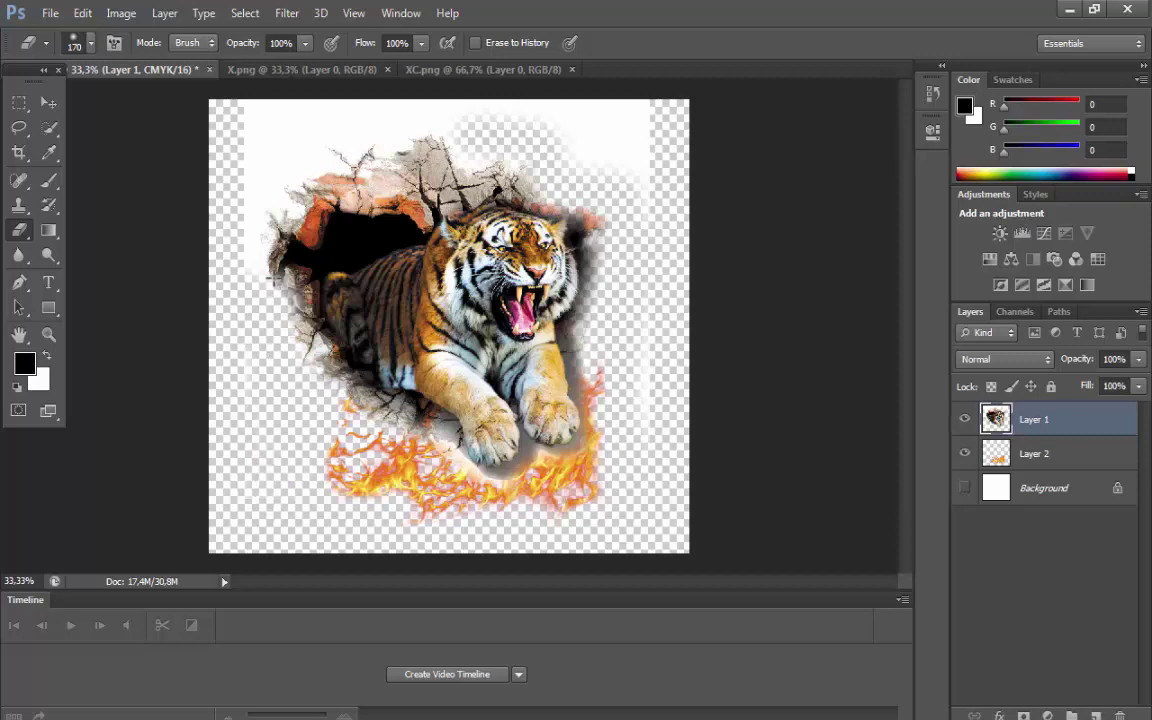
{"action": "mouse_move", "coordinate": [272, 280]}
{"action": "left_mouse_down"}
{"action": "mouse_move", "coordinate": [267, 200]}
{"action": "mouse_move", "coordinate": [301, 162]}
{"action": "mouse_move", "coordinate": [400, 119]}
{"action": "mouse_move", "coordinate": [470, 129]}
{"action": "mouse_move", "coordinate": [623, 120]}
{"action": "mouse_move", "coordinate": [592, 108]}
{"action": "mouse_move", "coordinate": [671, 347]}
{"action": "mouse_move", "coordinate": [638, 211]}
{"action": "left_mouse_up"}
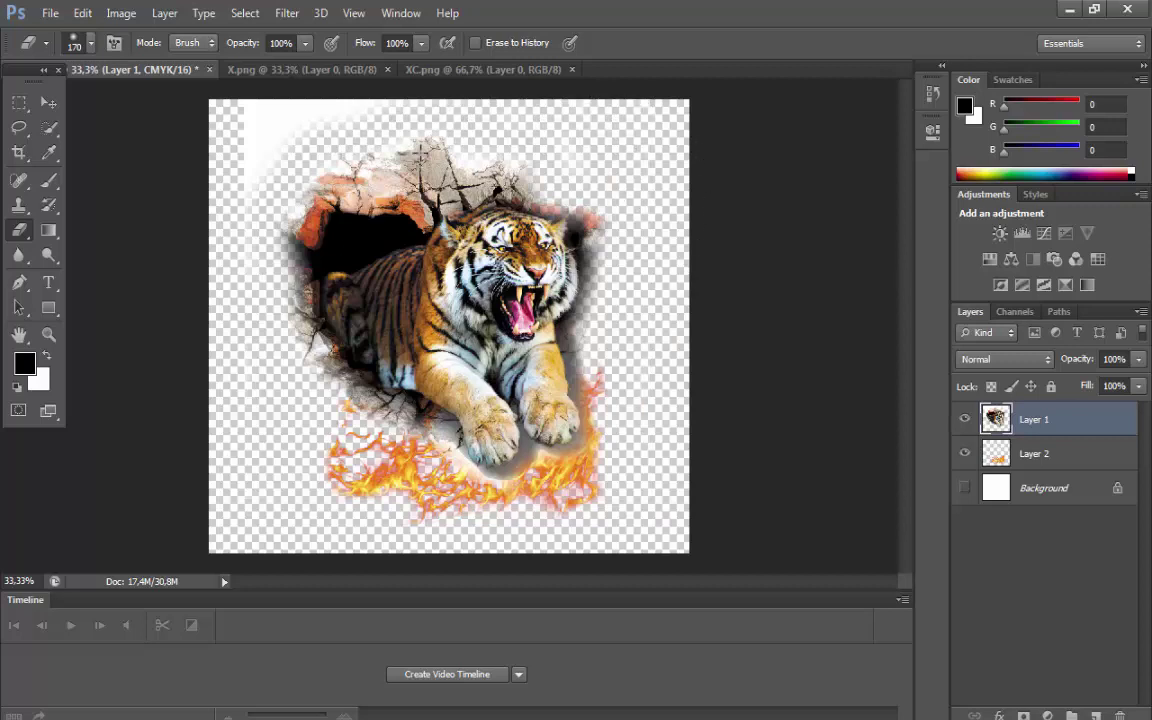
{"action": "mouse_move", "coordinate": [480, 145]}
{"action": "left_mouse_down"}
{"action": "mouse_move", "coordinate": [257, 123]}
{"action": "mouse_move", "coordinate": [255, 105]}
{"action": "left_mouse_up"}
{"action": "left_click_drag", "start_coordinate": [212, 214], "coordinate": [226, 237]}
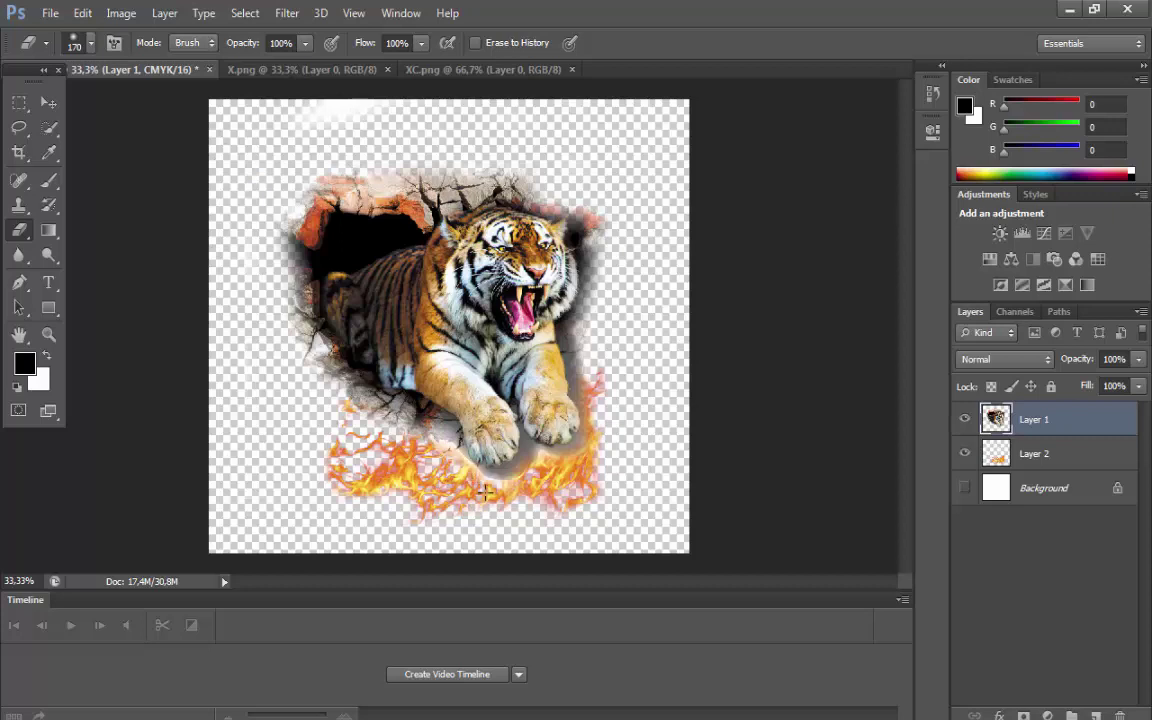
{"action": "left_click_drag", "start_coordinate": [451, 476], "coordinate": [505, 489]}
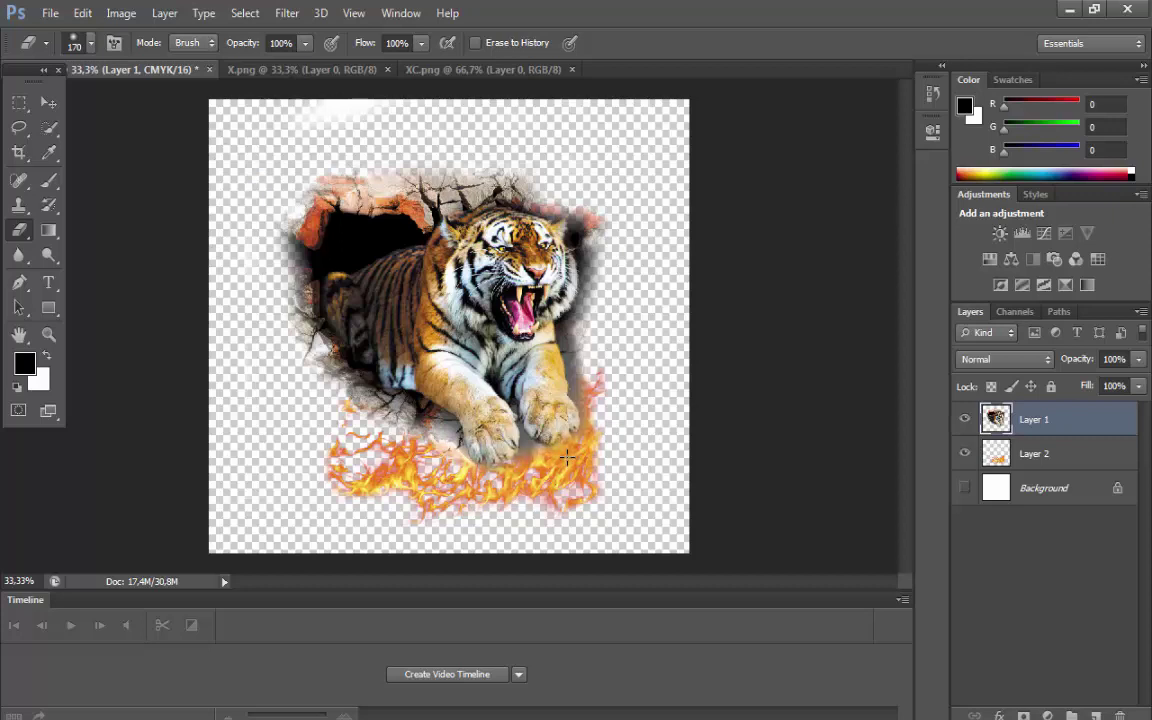
{"action": "left_click_drag", "start_coordinate": [566, 458], "coordinate": [602, 258]}
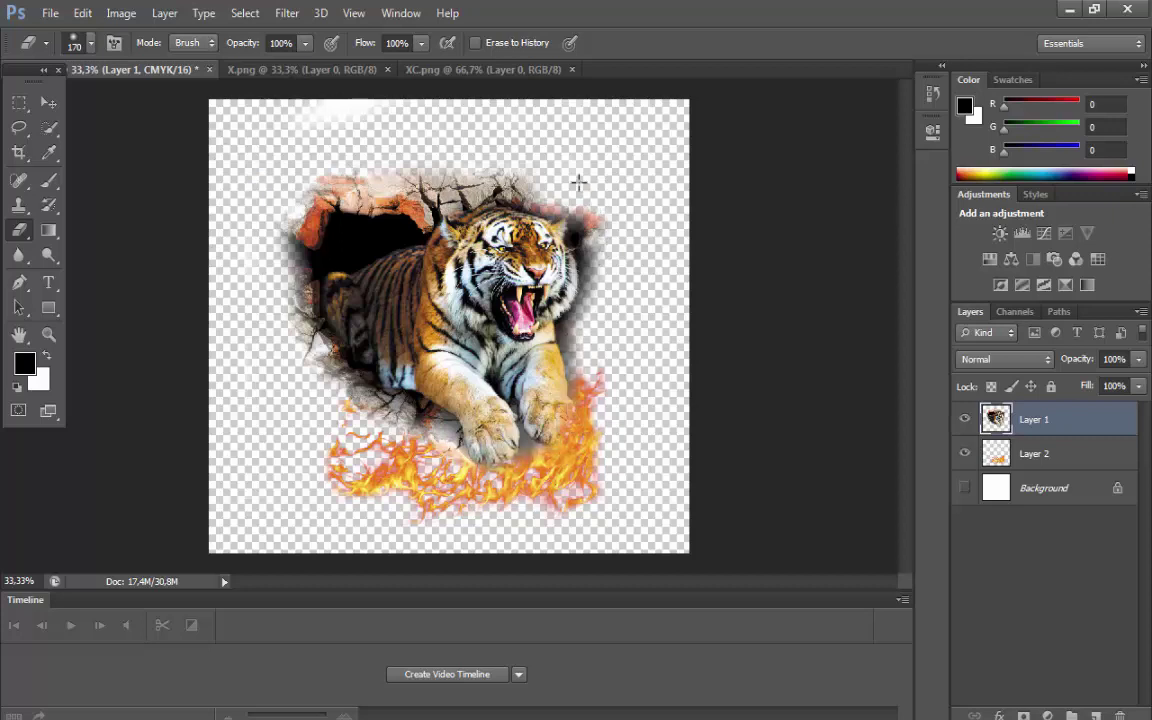
{"action": "left_click_drag", "start_coordinate": [578, 182], "coordinate": [600, 228]}
- Show the Background layer again and nudge the Layer 2 flames up and right
{"action": "left_click", "coordinate": [47, 102]}
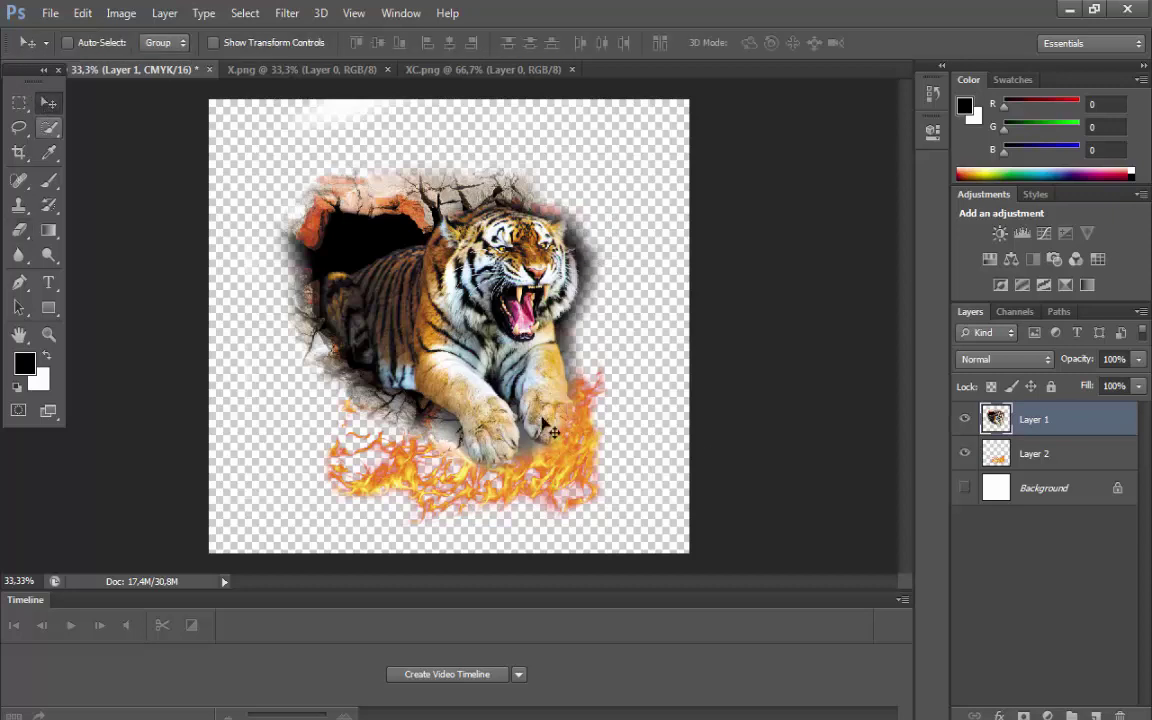
{"action": "left_click", "coordinate": [965, 488]}
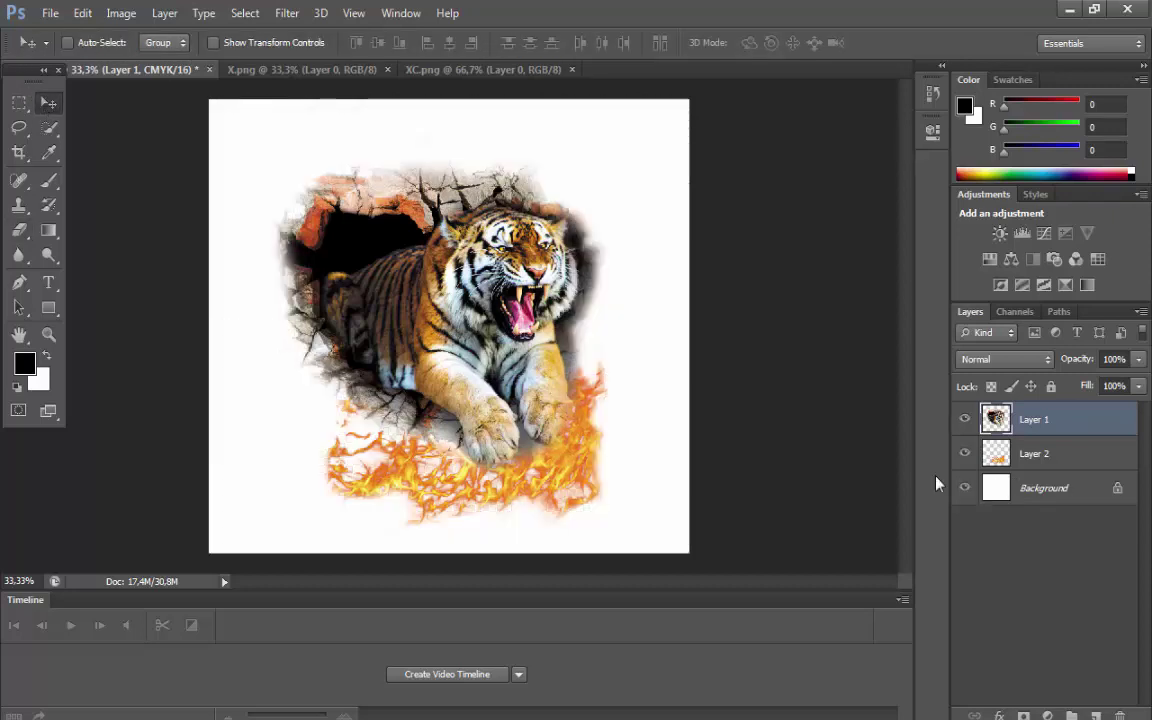
{"action": "left_click", "coordinate": [1022, 466]}
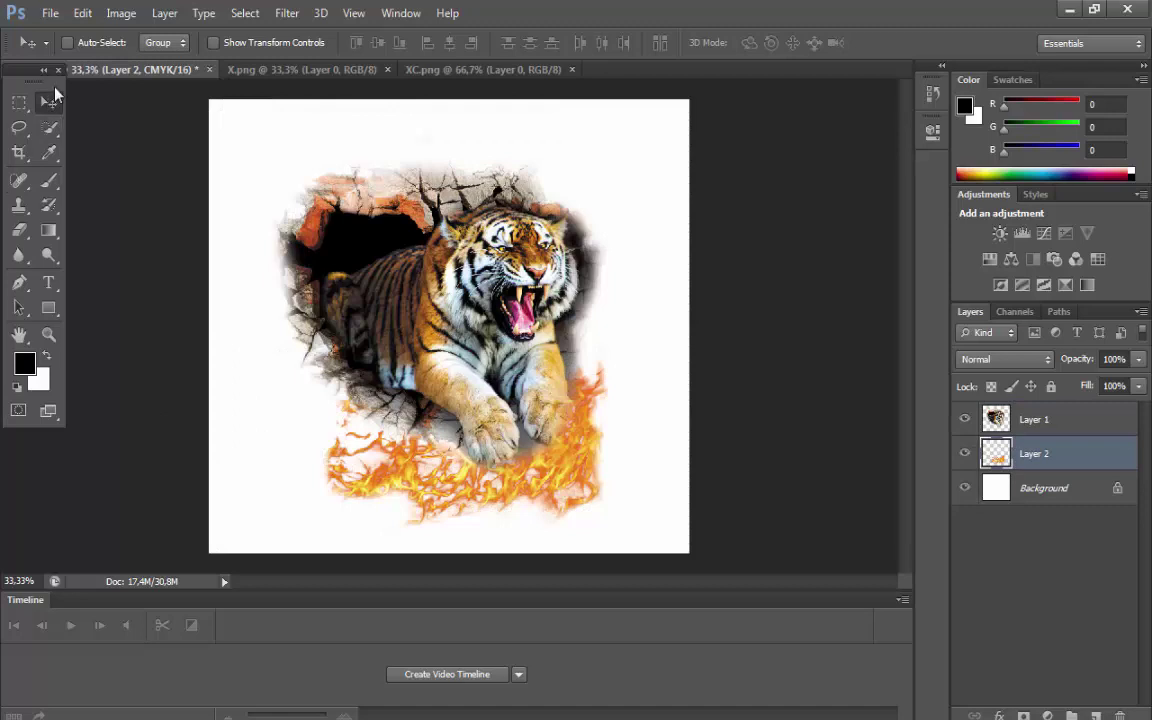
{"action": "mouse_move", "coordinate": [213, 346]}
{"action": "left_mouse_down"}
{"action": "mouse_move", "coordinate": [256, 322]}
{"action": "mouse_move", "coordinate": [249, 330]}
{"action": "left_mouse_up"}
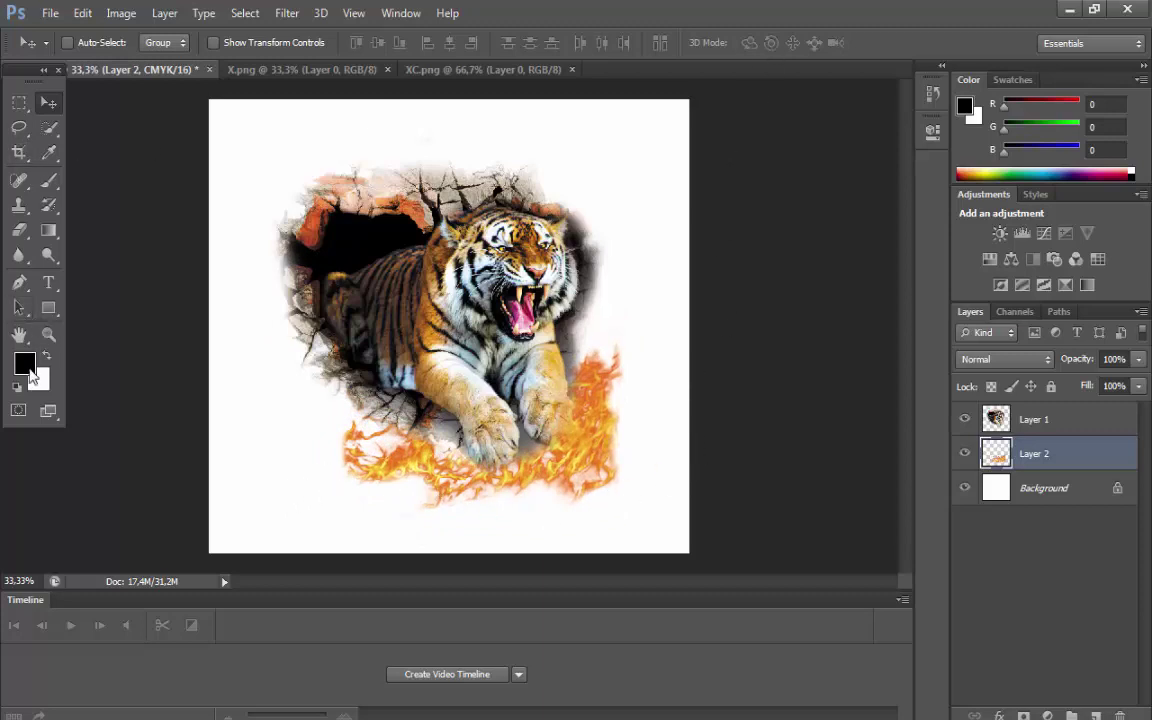
- Set the foreground colour to dark red #130404
{"action": "left_click", "coordinate": [31, 374]}
{"action": "left_click", "coordinate": [517, 407]}
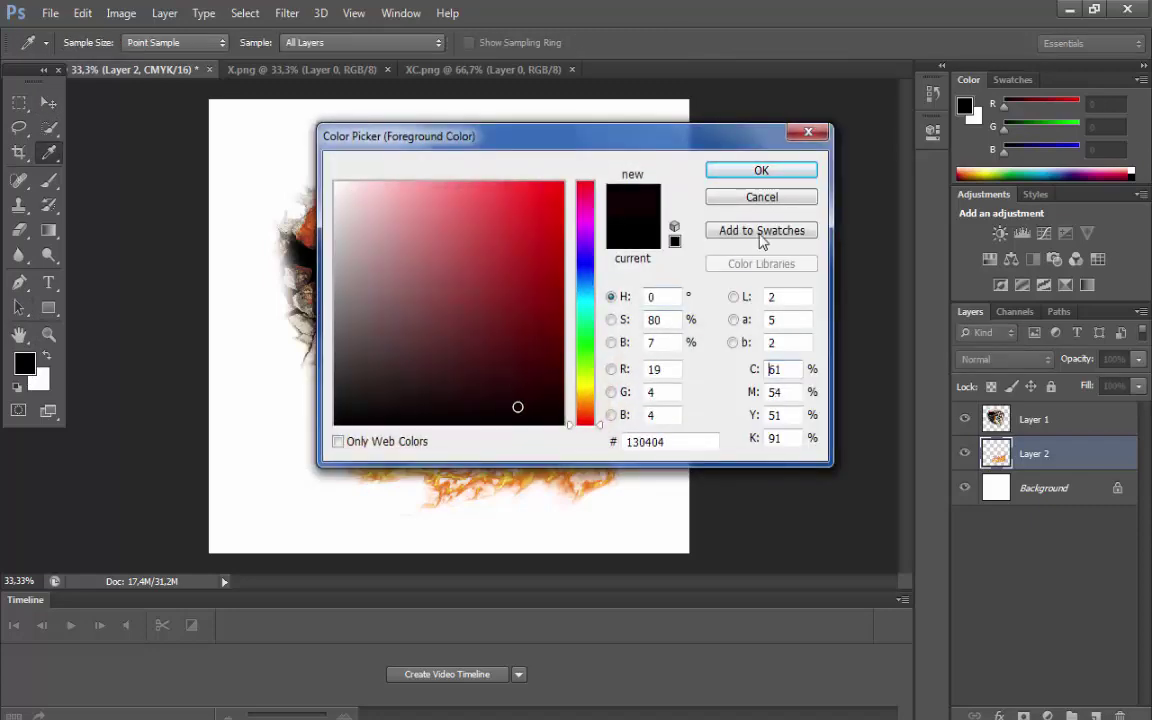
{"action": "left_click", "coordinate": [765, 171]}
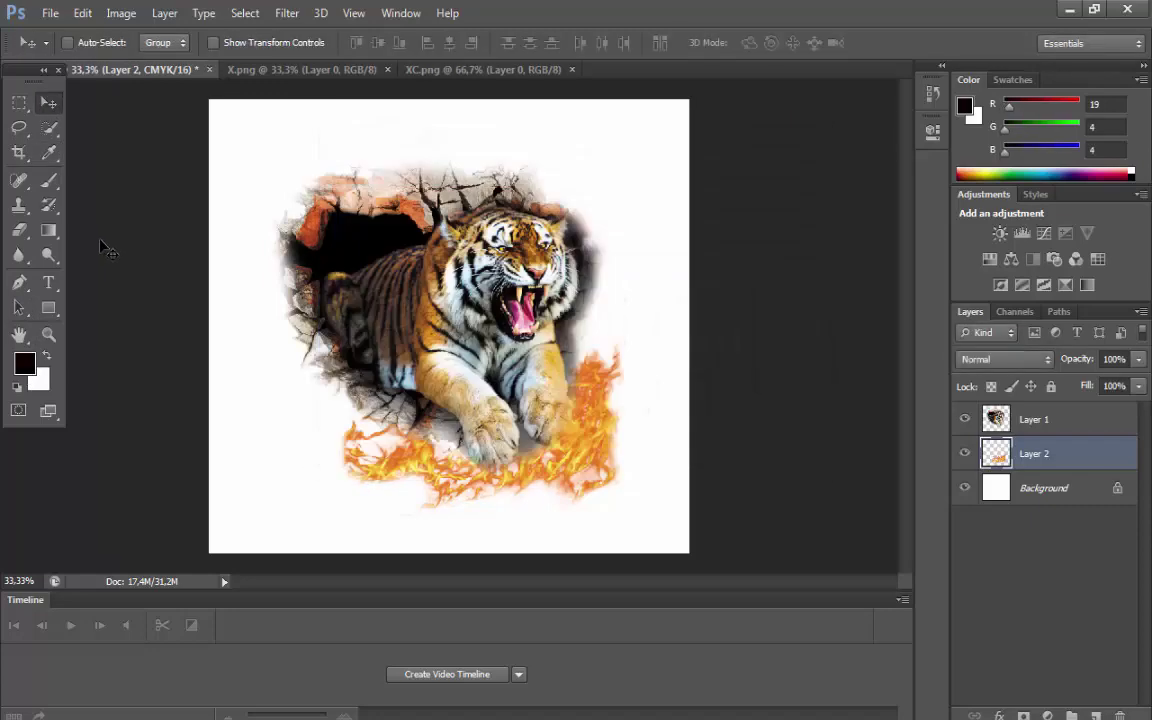
- Draw Rectangle 1 over the tiger, move it above Layer 1, and clip it to the tiger
{"action": "left_click", "coordinate": [47, 309]}
{"action": "left_click_drag", "start_coordinate": [624, 149], "coordinate": [250, 496]}
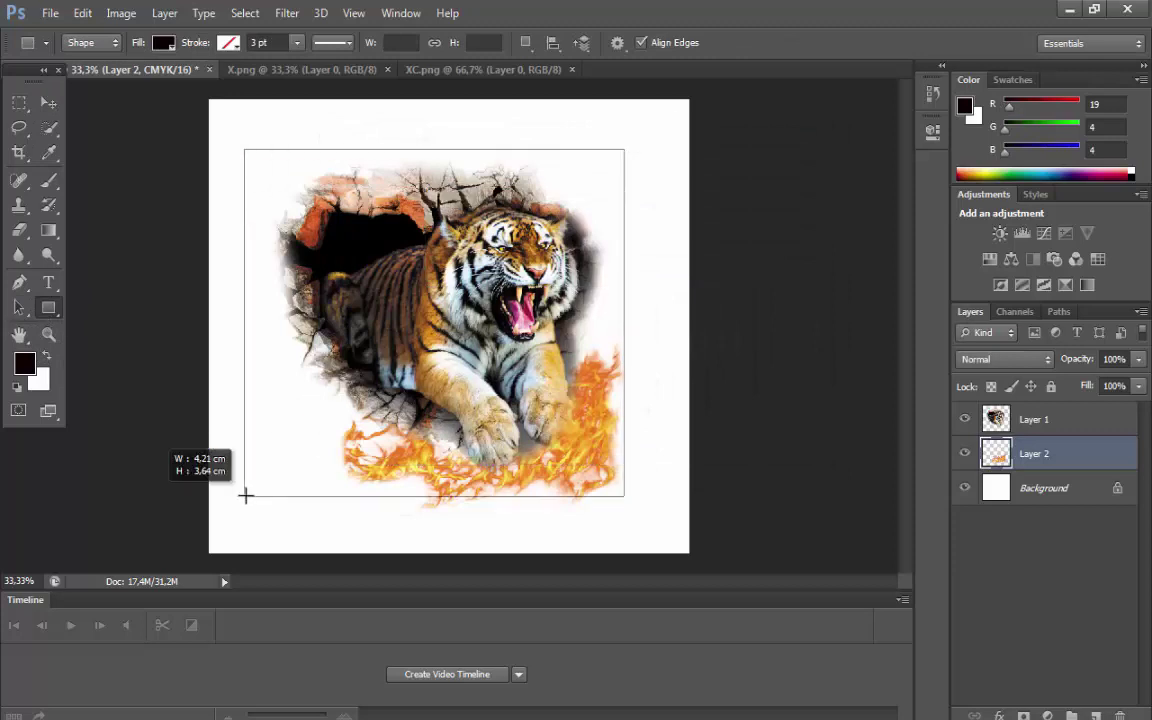
{"action": "left_click", "coordinate": [48, 102]}
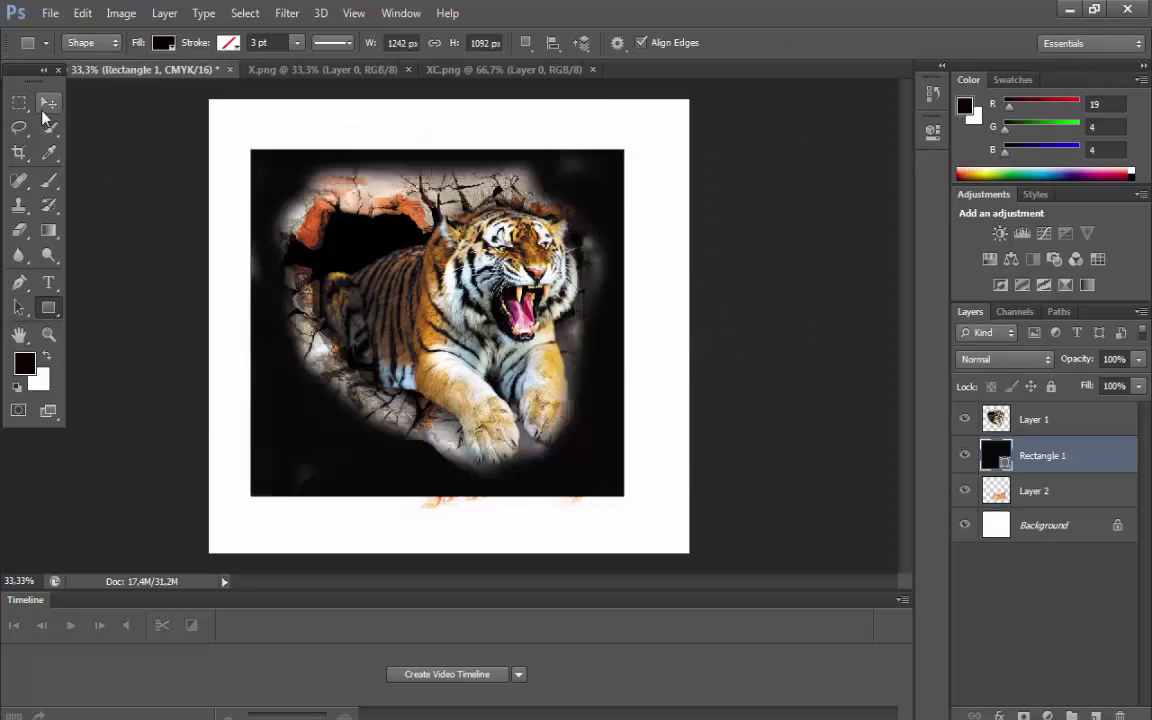
{"action": "left_click_drag", "start_coordinate": [1025, 458], "coordinate": [1030, 412]}
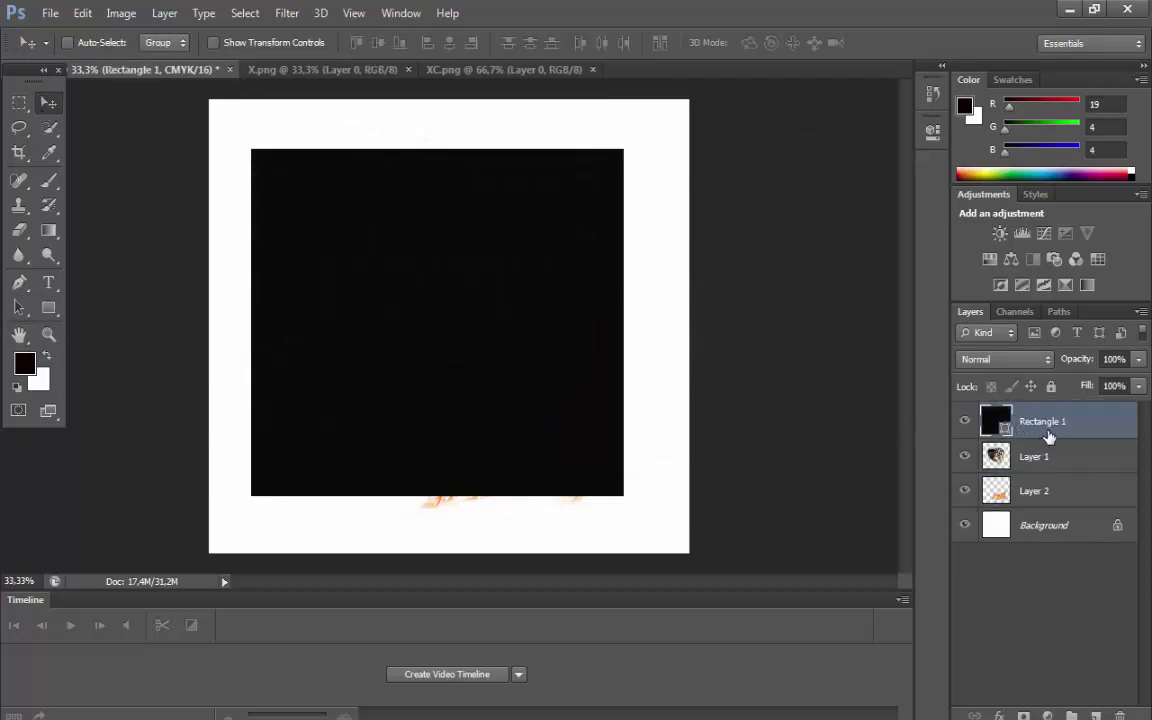
{"action": "right_click", "coordinate": [1030, 420]}
{"action": "left_click", "coordinate": [879, 300]}
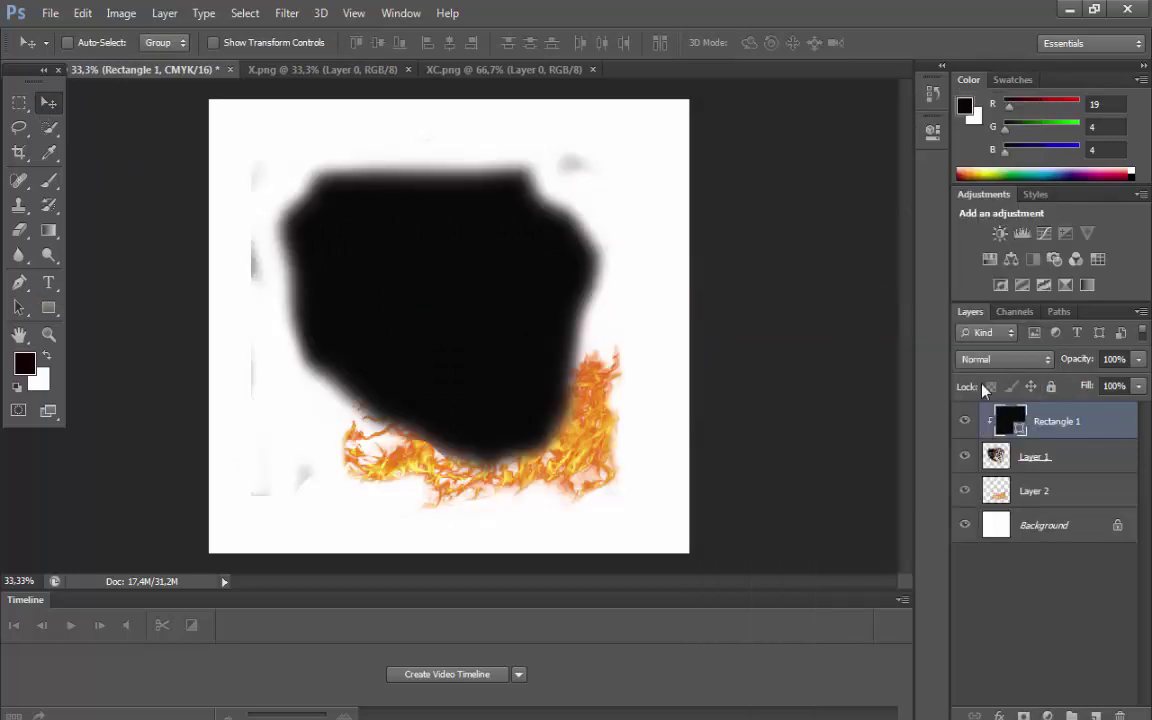
- Try Rectangle 1 blend modes from Difference through Luminosity, settling on Hue
{"action": "left_click", "coordinate": [1005, 359]}
{"action": "left_click", "coordinate": [1000, 552]}
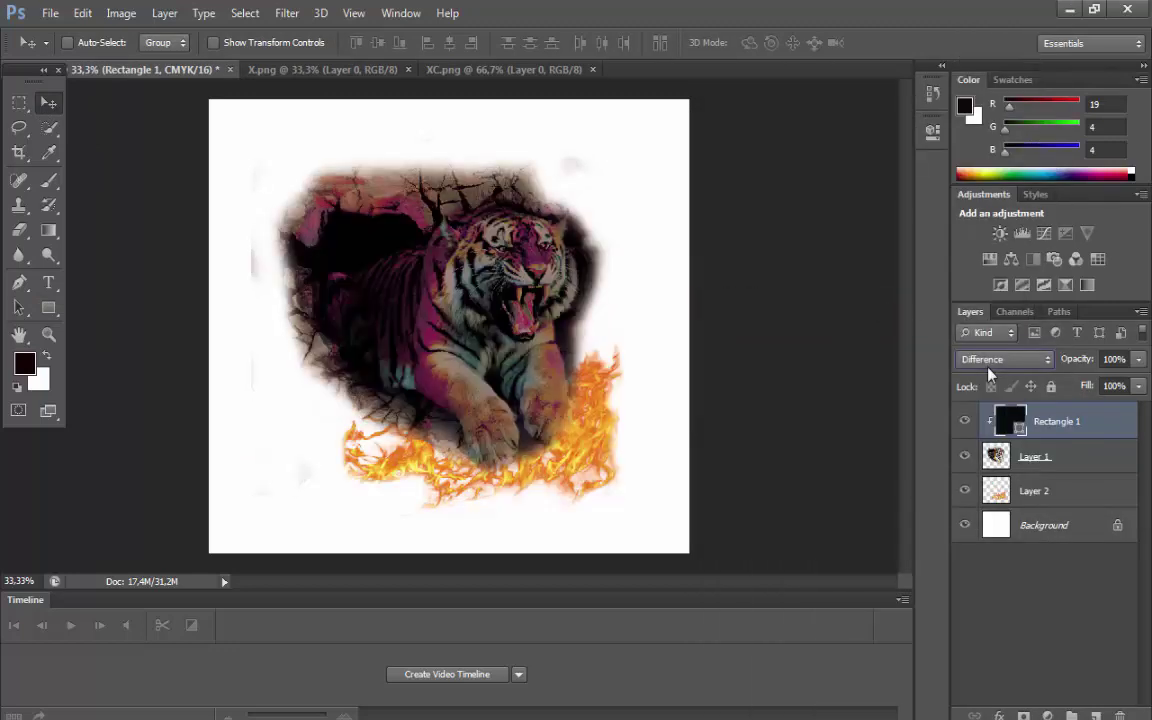
{"action": "key", "text": "Down"}
{"action": "key", "text": "Down"}
{"action": "key", "text": "Down"}
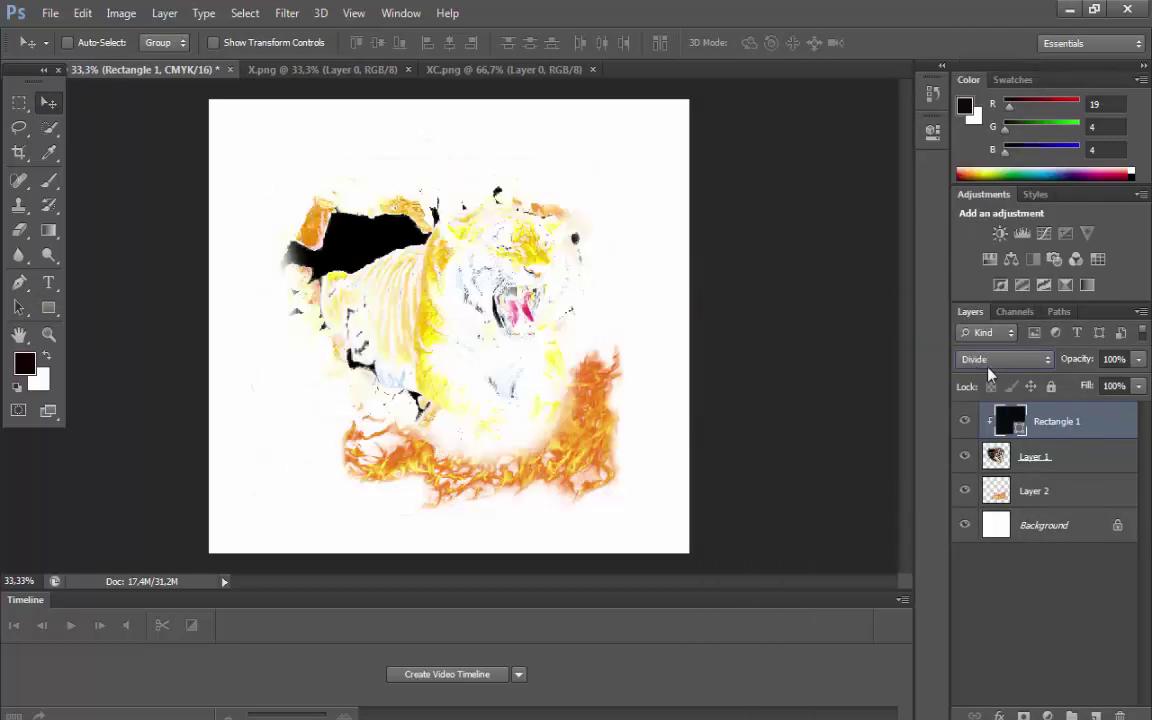
{"action": "key", "text": "Down"}
{"action": "key", "text": "Down"}
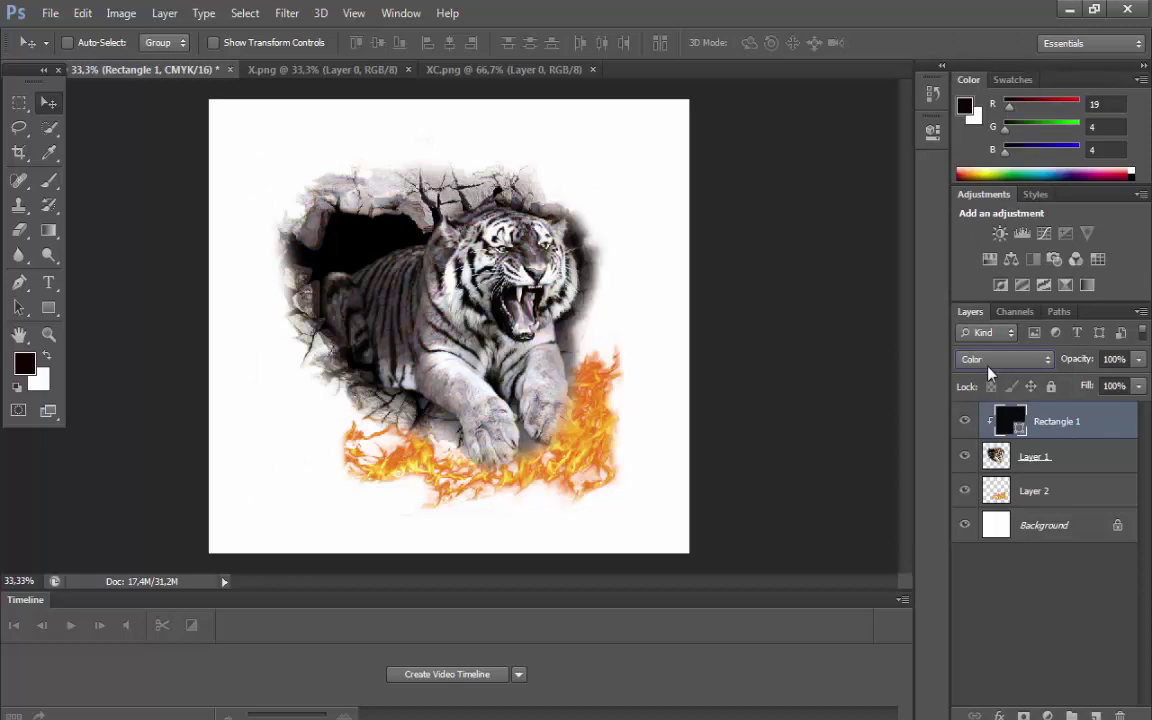
{"action": "key", "text": "Down"}
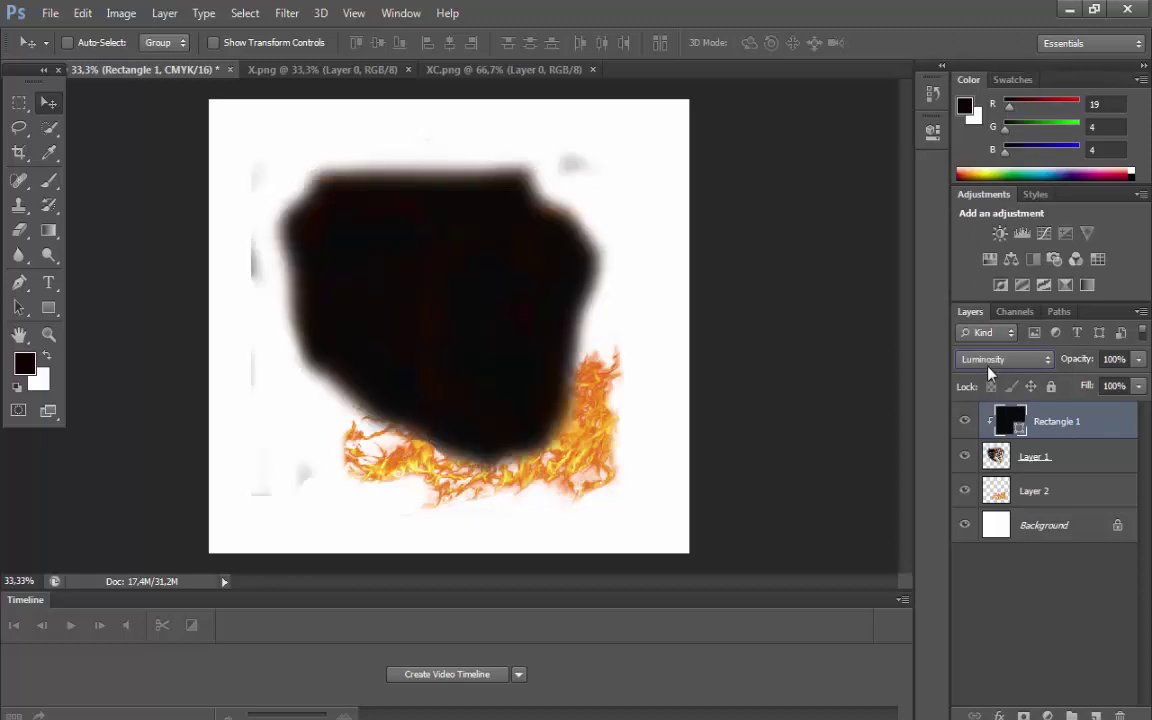
{"action": "key", "text": "Up"}
{"action": "key", "text": "Up"}
{"action": "key", "text": "Up"}
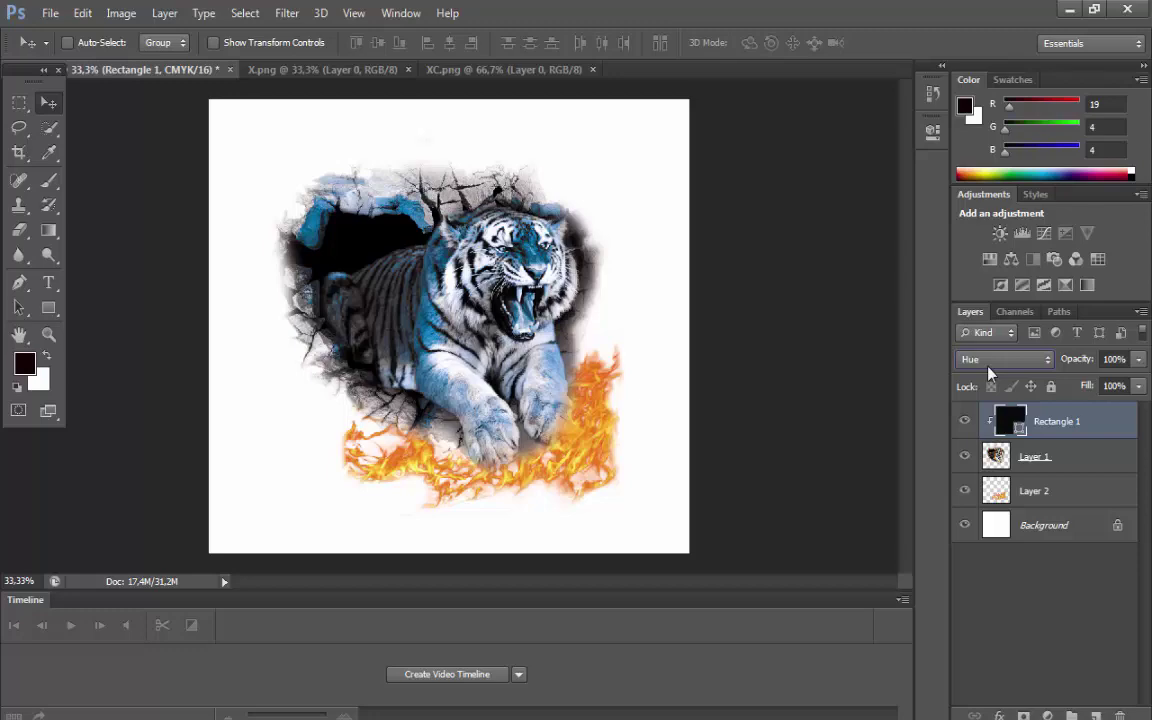
- Change Rectangle 1's fill to flame orange ee9626 sampled from the fire
{"action": "double_click", "coordinate": [1019, 435]}
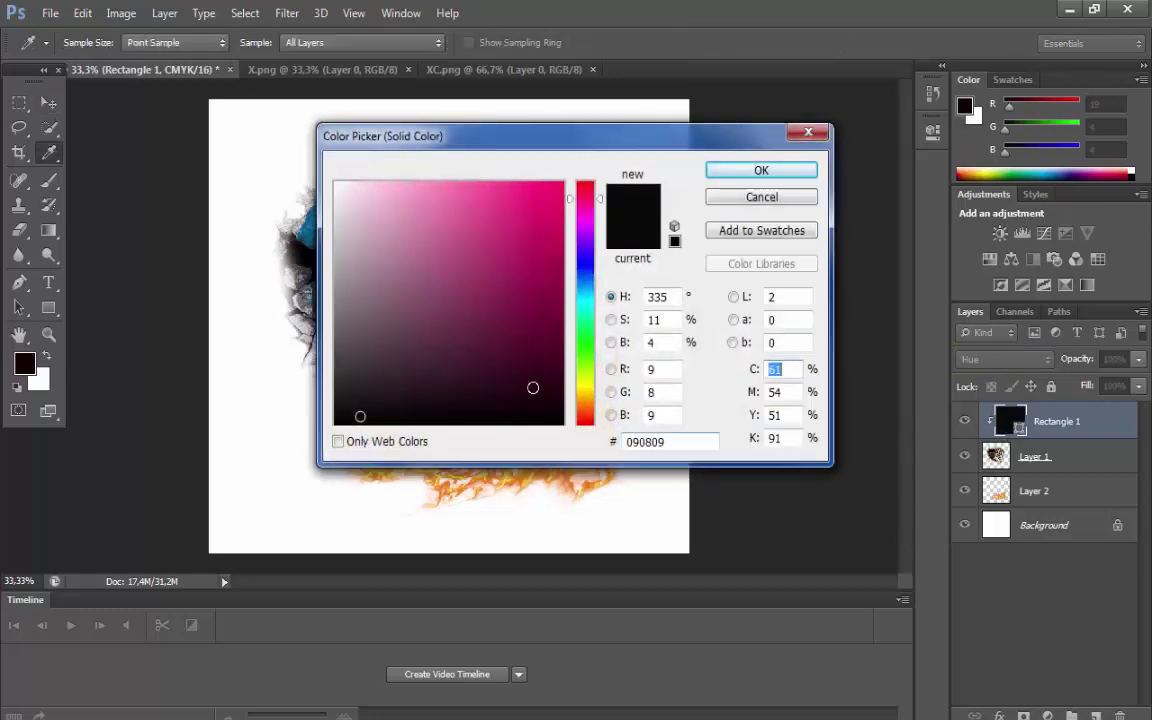
{"action": "left_click", "coordinate": [585, 280]}
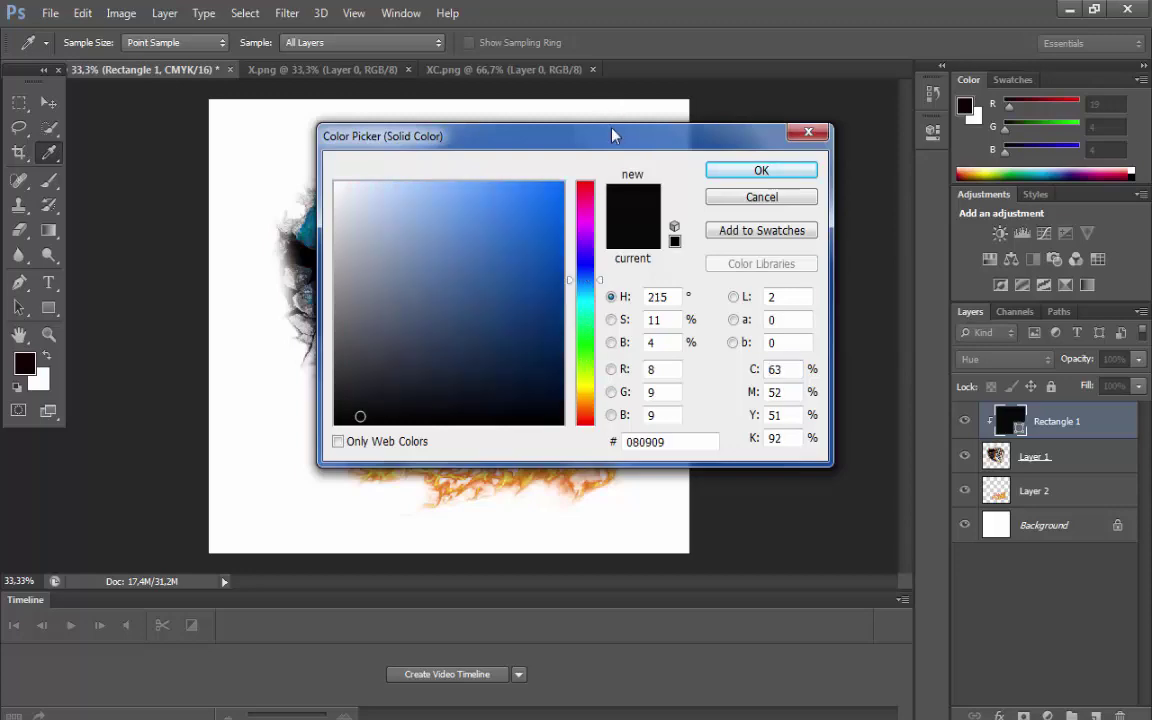
{"action": "left_click_drag", "start_coordinate": [614, 135], "coordinate": [847, 401]}
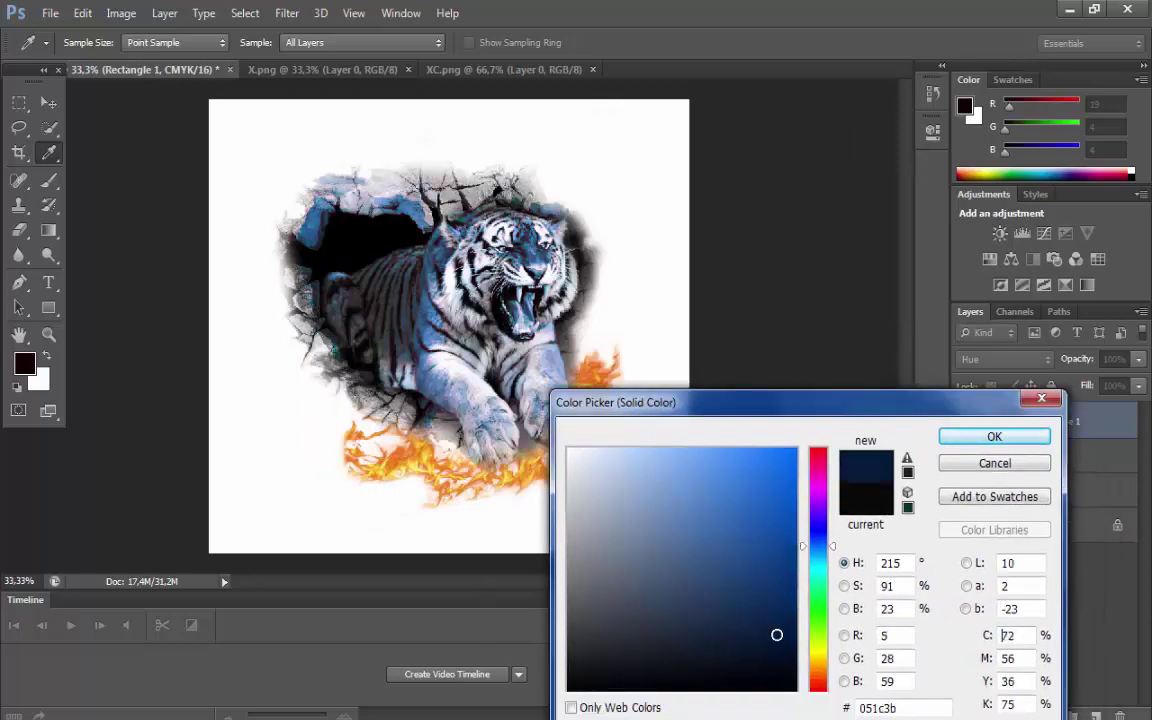
{"action": "left_click_drag", "start_coordinate": [776, 634], "coordinate": [777, 654]}
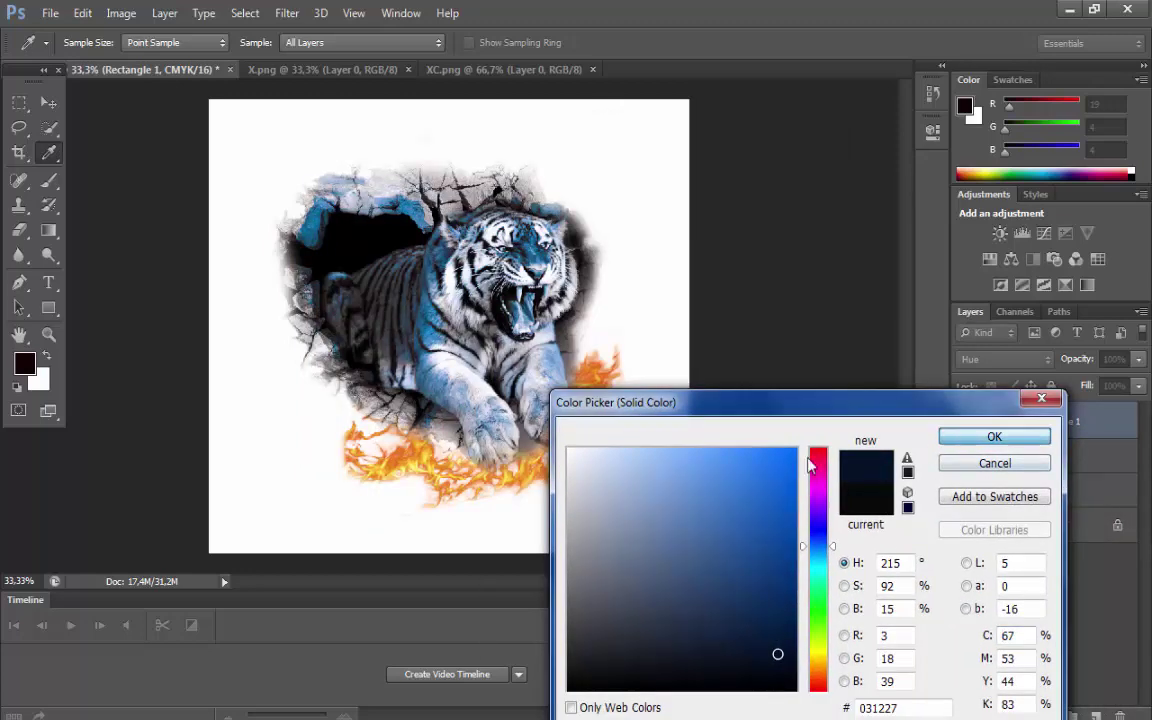
{"action": "left_click", "coordinate": [523, 476]}
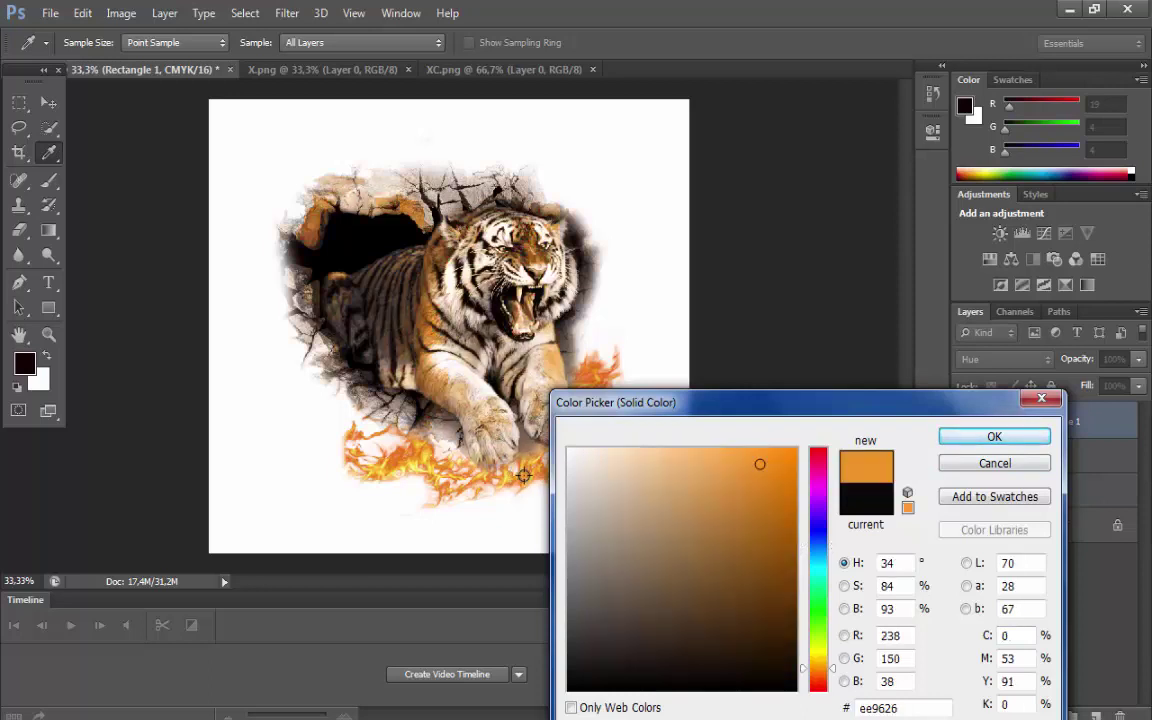
{"action": "key", "text": "Return"}
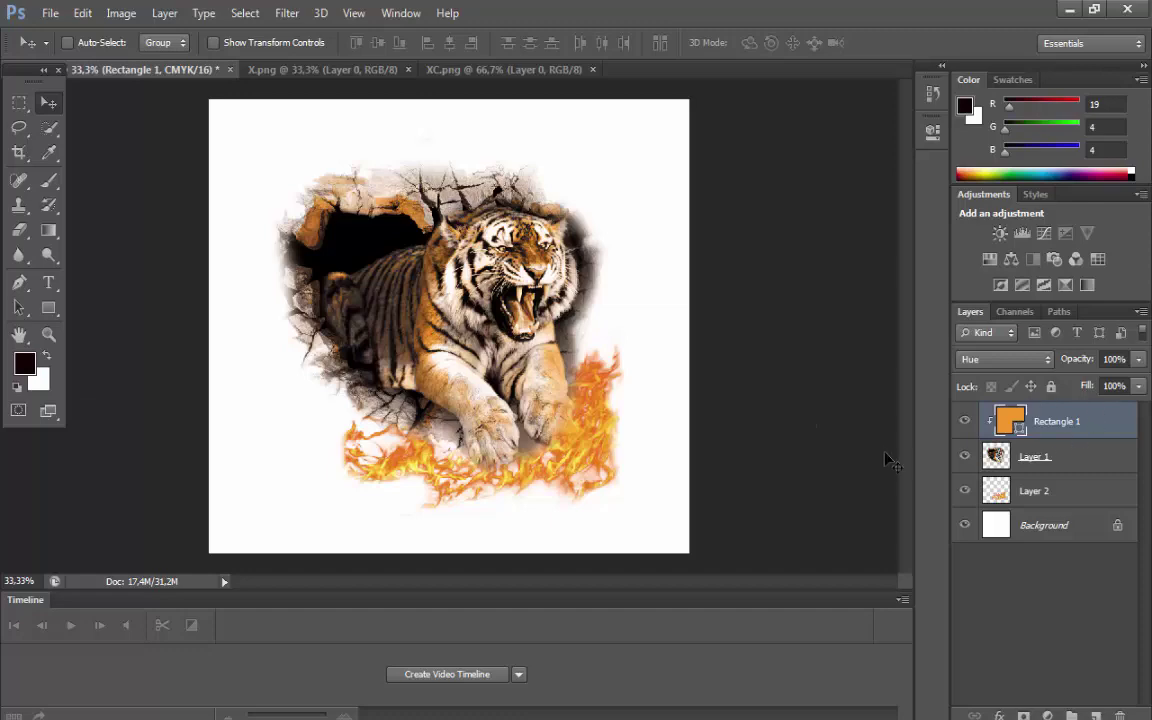
- Scale the Layer 2 flames to about 126% and move them up-left
{"action": "left_click", "coordinate": [1030, 489]}
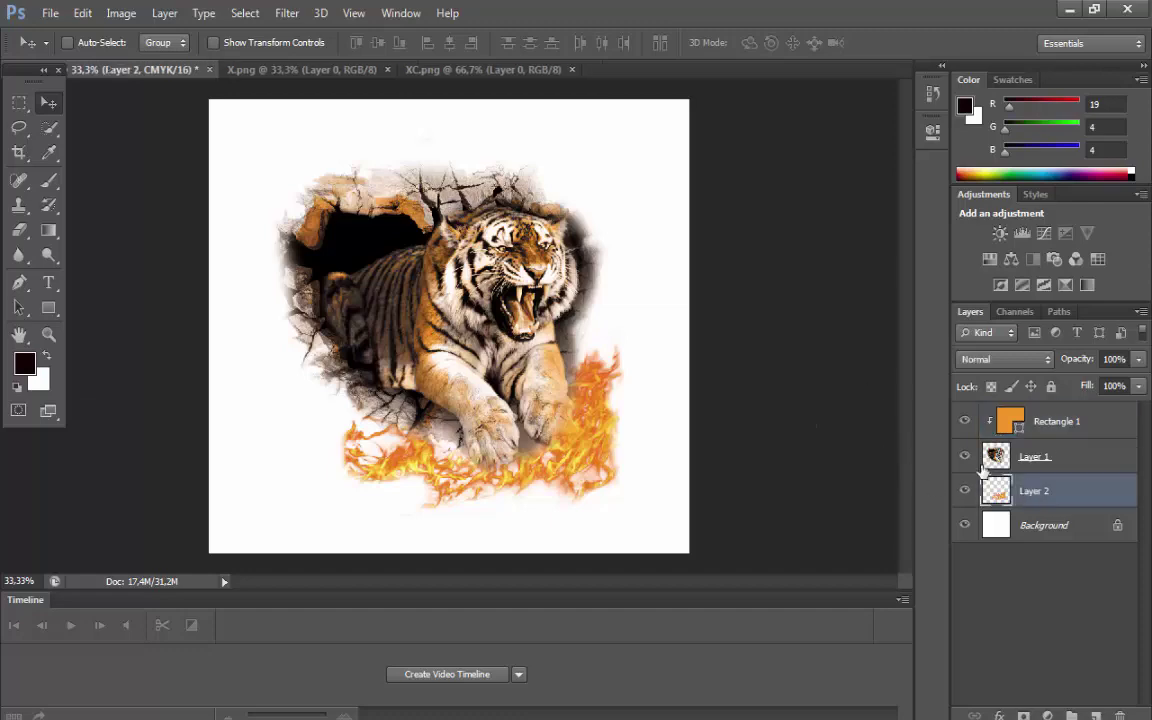
{"action": "left_click", "coordinate": [83, 12]}
{"action": "left_click", "coordinate": [100, 364]}
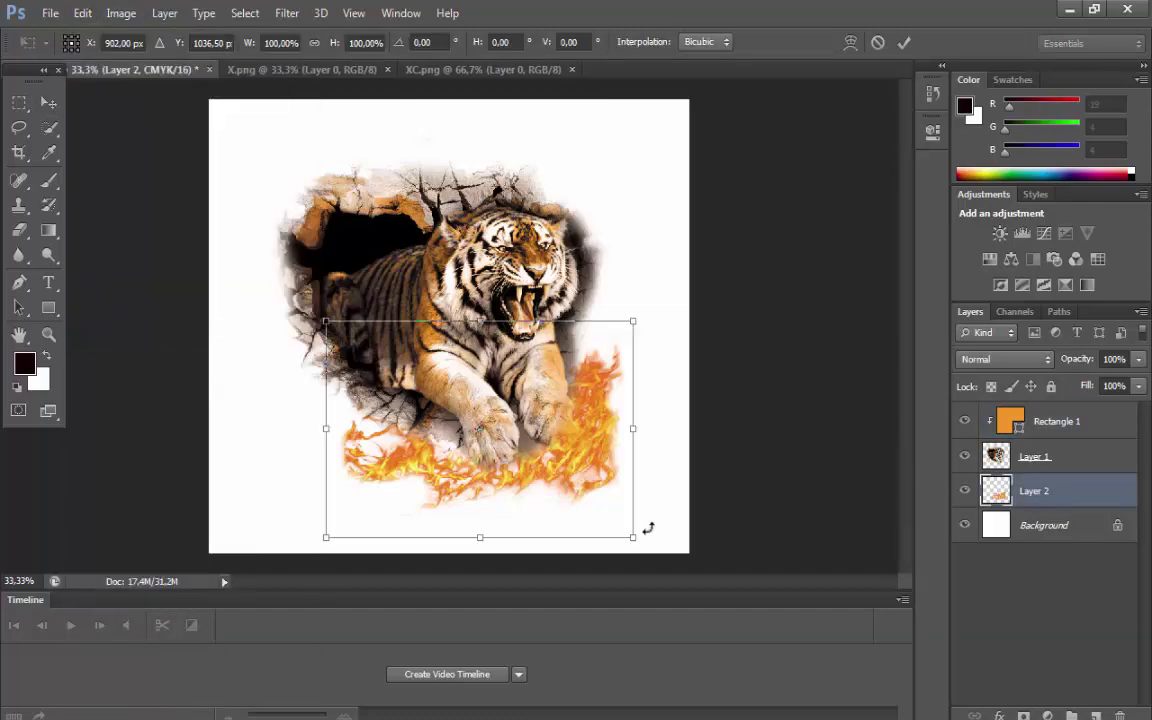
{"action": "left_click_drag", "start_coordinate": [633, 537], "coordinate": [712, 572]}
{"action": "left_click_drag", "start_coordinate": [644, 523], "coordinate": [587, 494]}
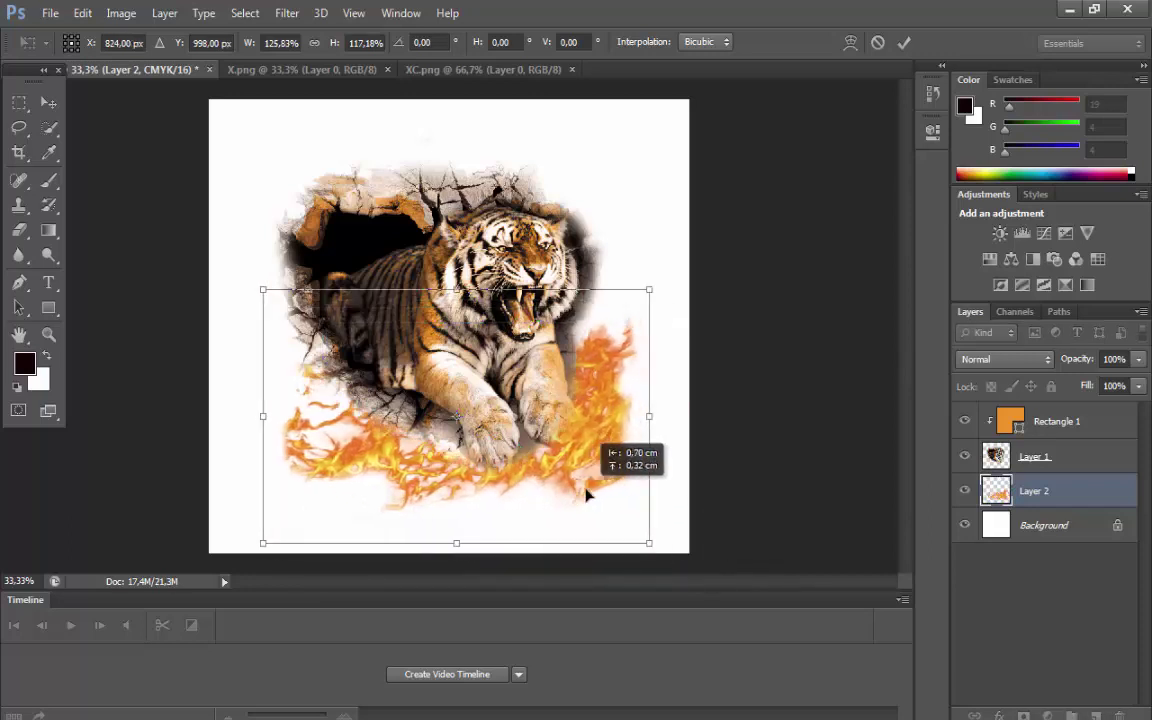
{"action": "key", "text": "Return"}
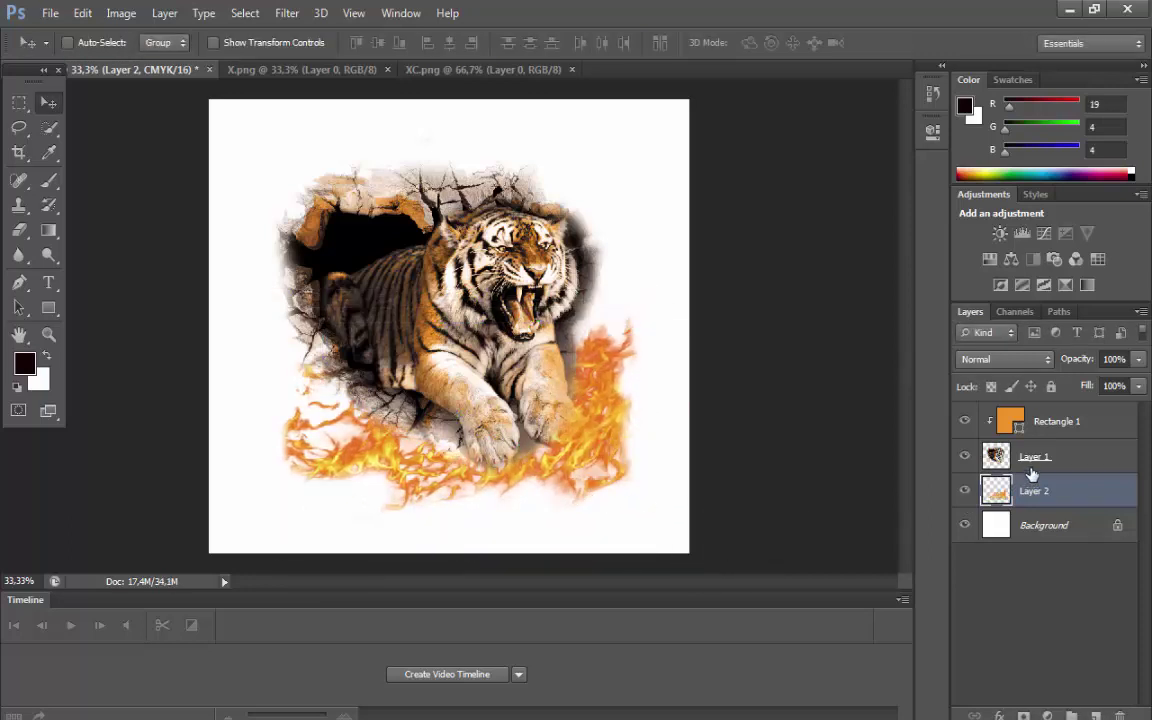
- Shrink the tint, tiger and flame layers together to about 90% and shift them right
{"action": "left_click", "coordinate": [1071, 424], "text": "shift"}
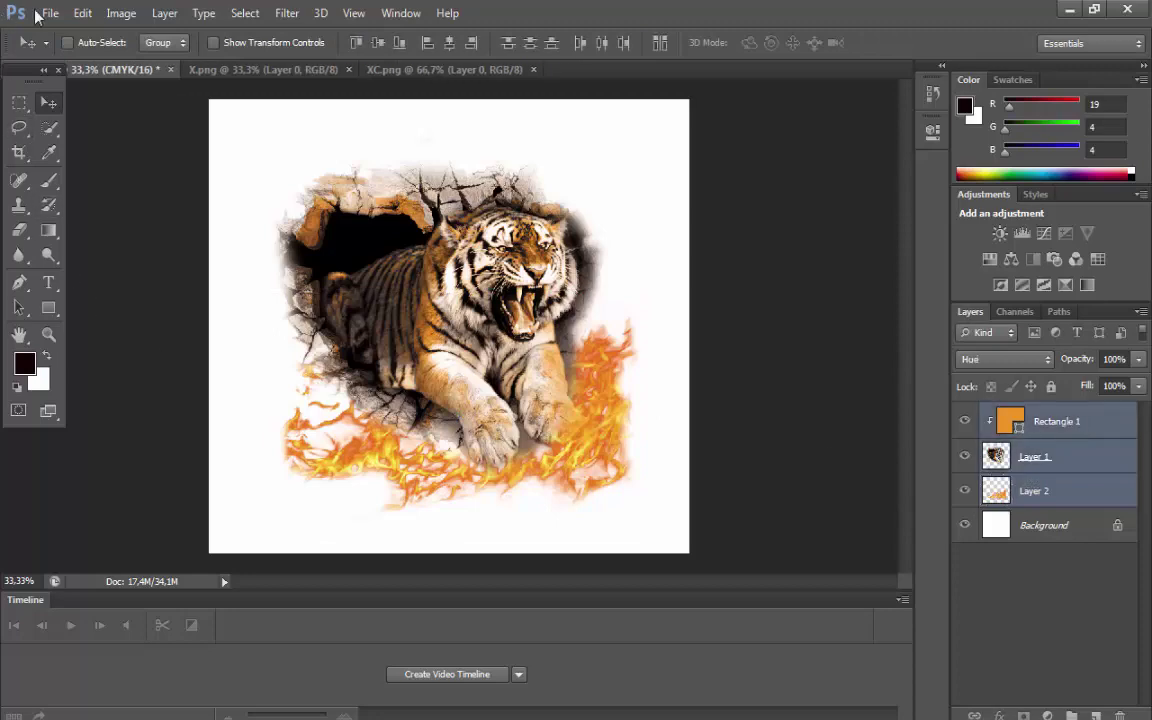
{"action": "left_click", "coordinate": [82, 12]}
{"action": "left_click", "coordinate": [140, 367]}
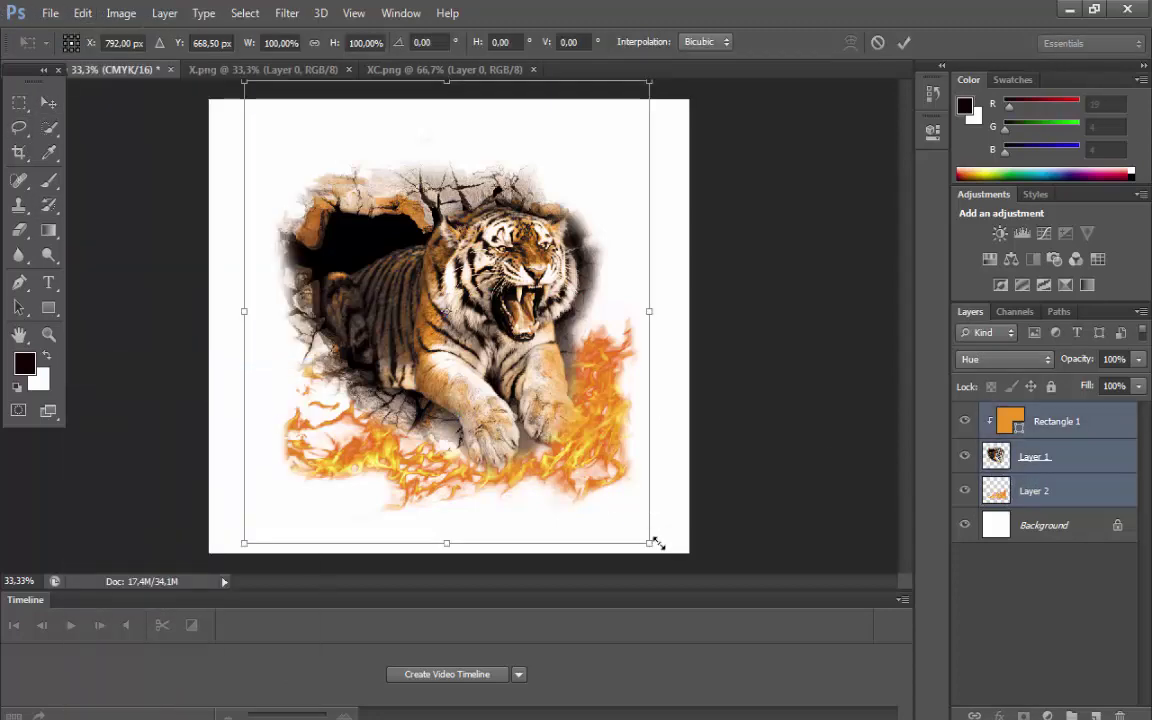
{"action": "left_click_drag", "start_coordinate": [650, 543], "coordinate": [614, 521]}
{"action": "left_click_drag", "start_coordinate": [476, 448], "coordinate": [507, 443]}
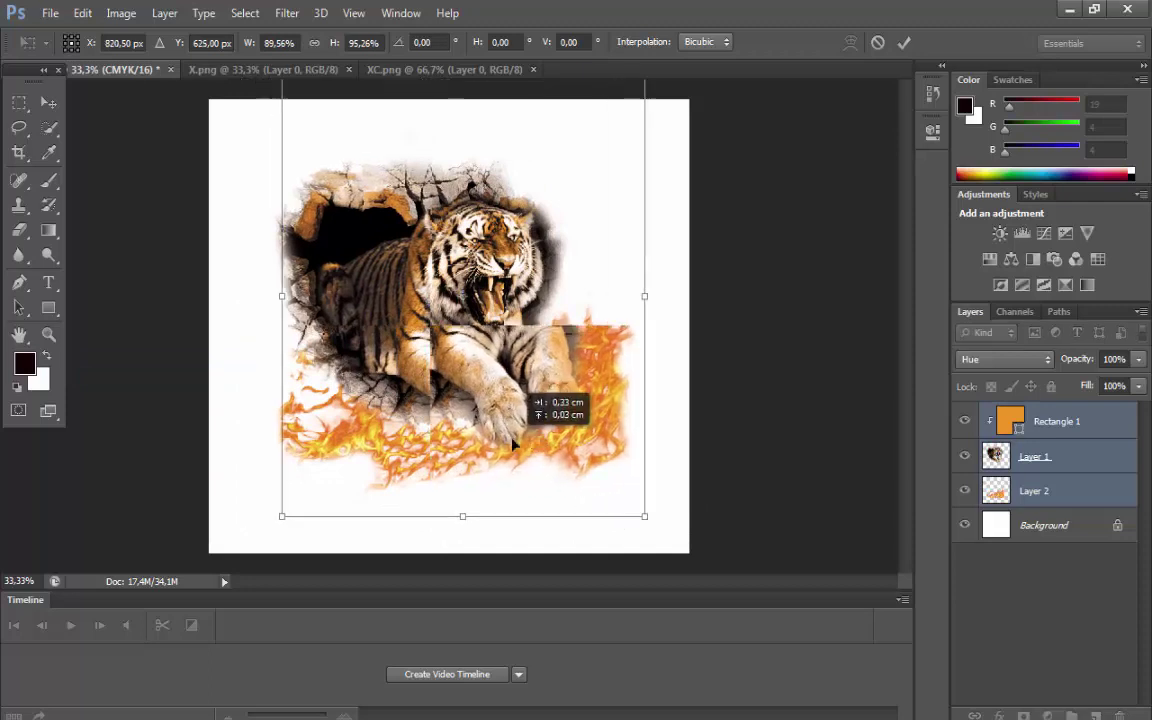
{"action": "key", "text": "Return"}
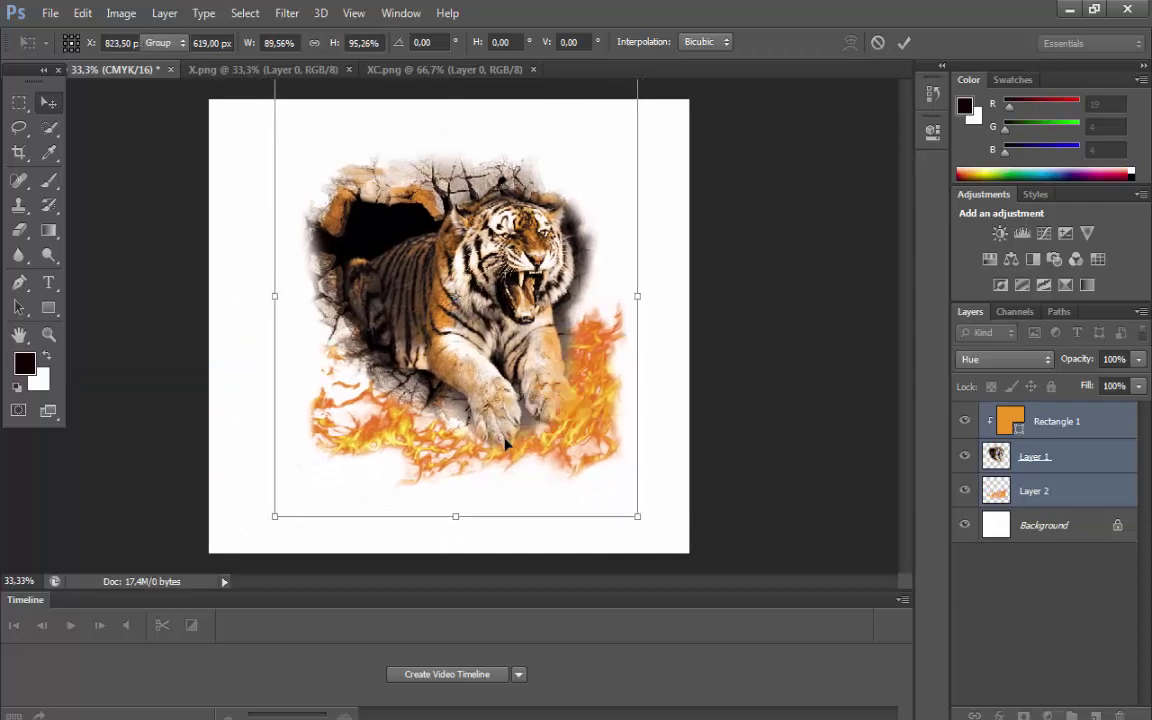
{"action": "key", "text": "t"}
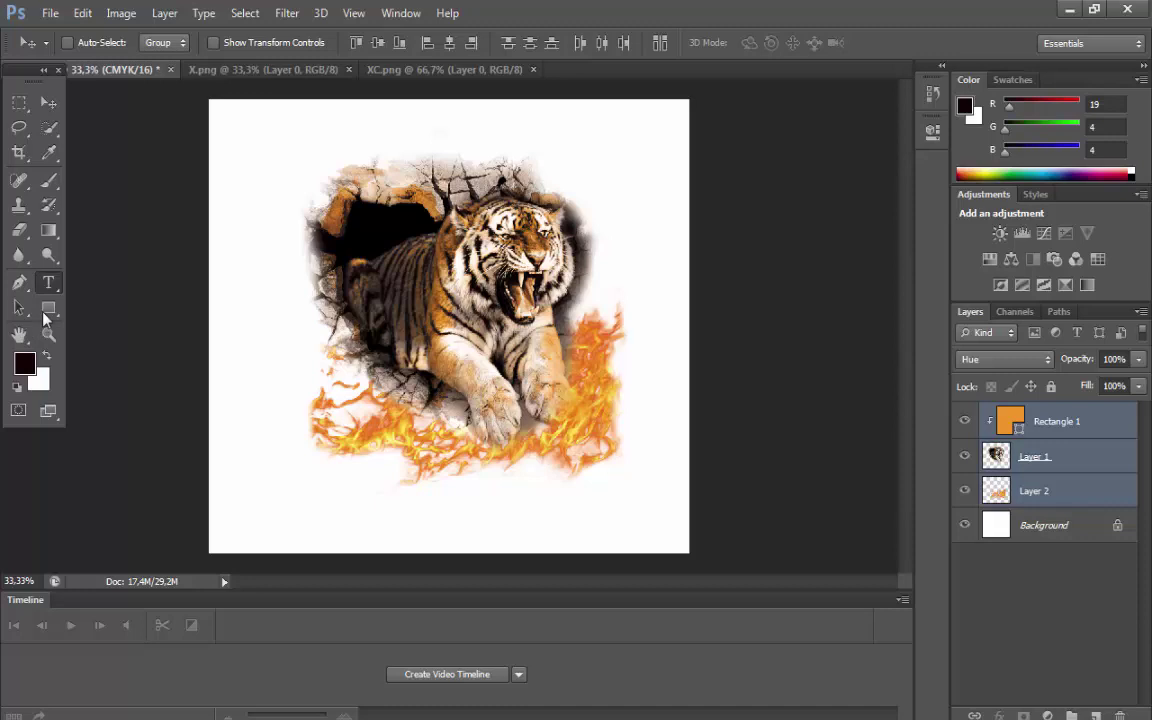
- Paste the word 'My' as a new text layer below the flames at lower left
{"action": "left_click", "coordinate": [293, 455]}
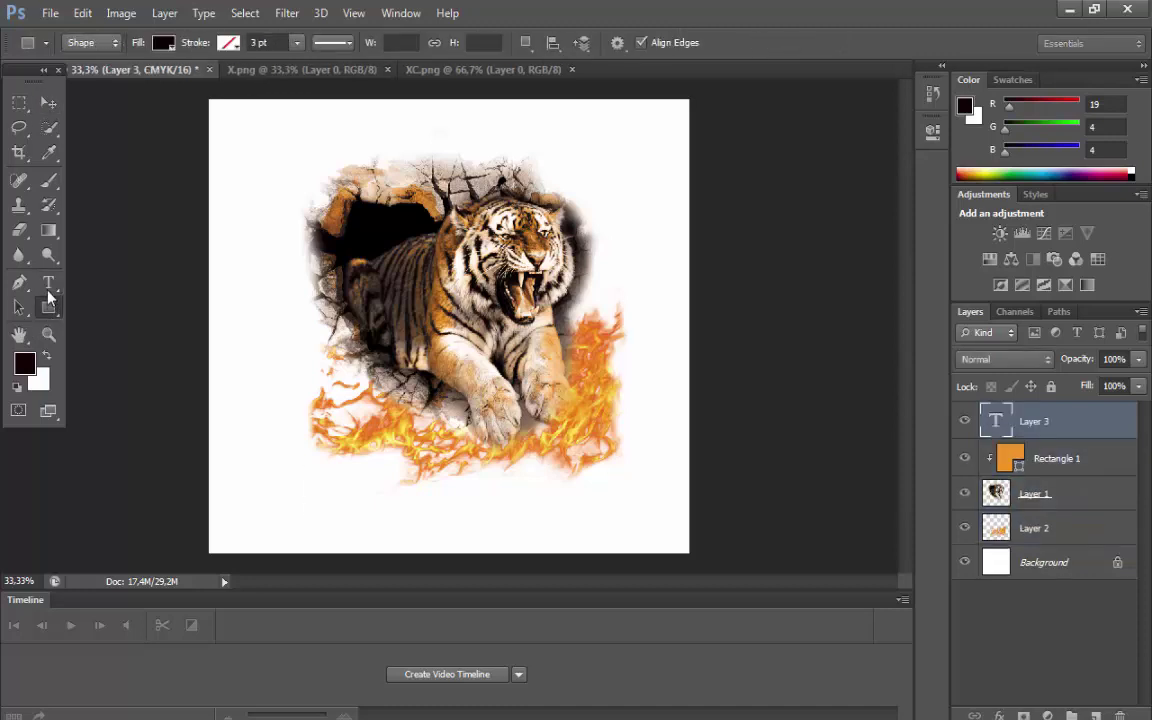
{"action": "left_click", "coordinate": [336, 500]}
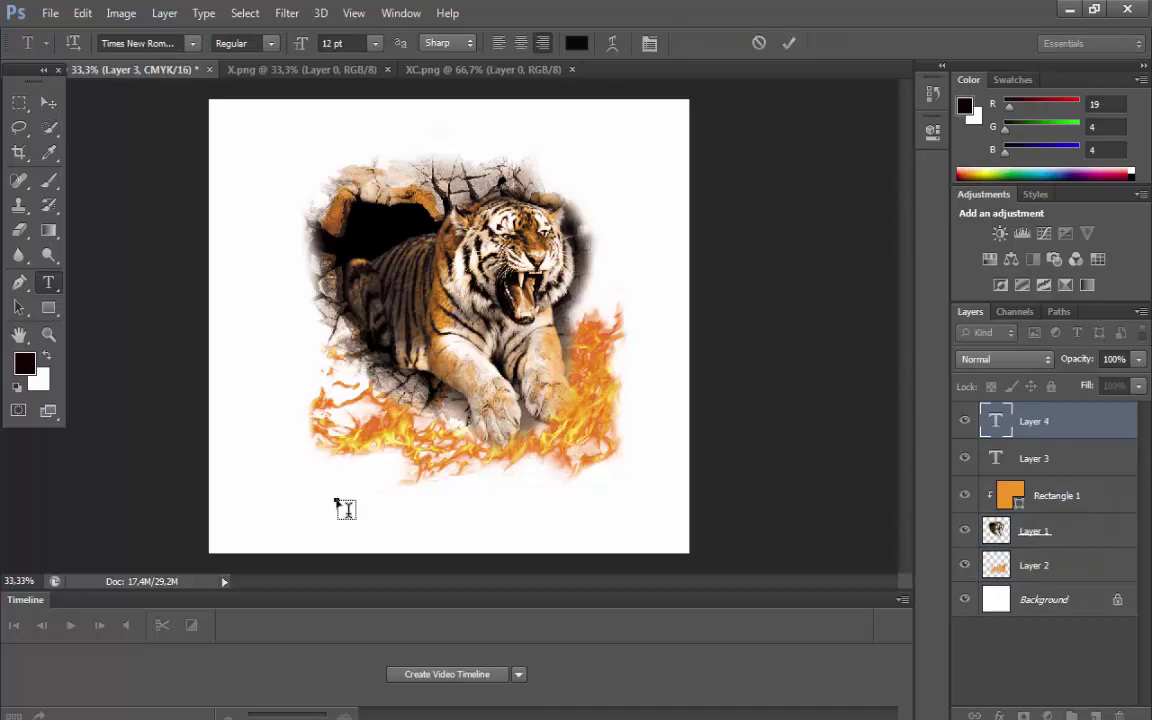
{"action": "right_click", "coordinate": [336, 500]}
{"action": "left_click", "coordinate": [380, 224]}
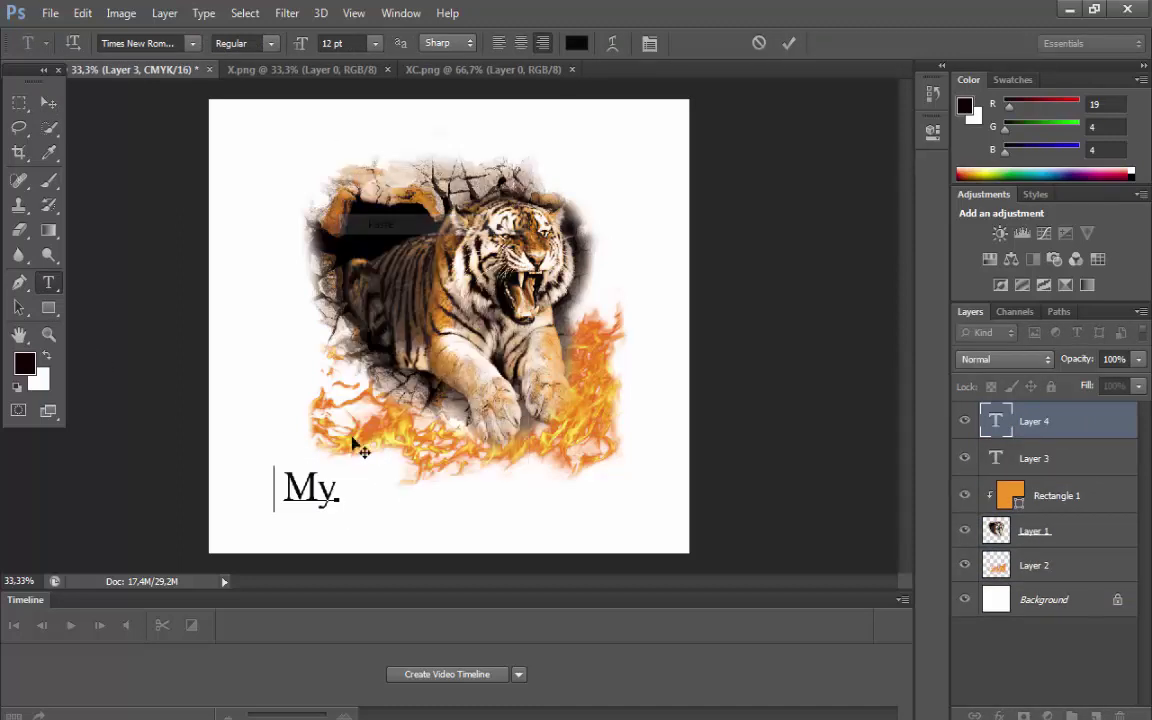
- Colour the 'My' text orange (ef9b28)
{"action": "double_click", "coordinate": [298, 482]}
{"action": "left_click", "coordinate": [33, 366]}
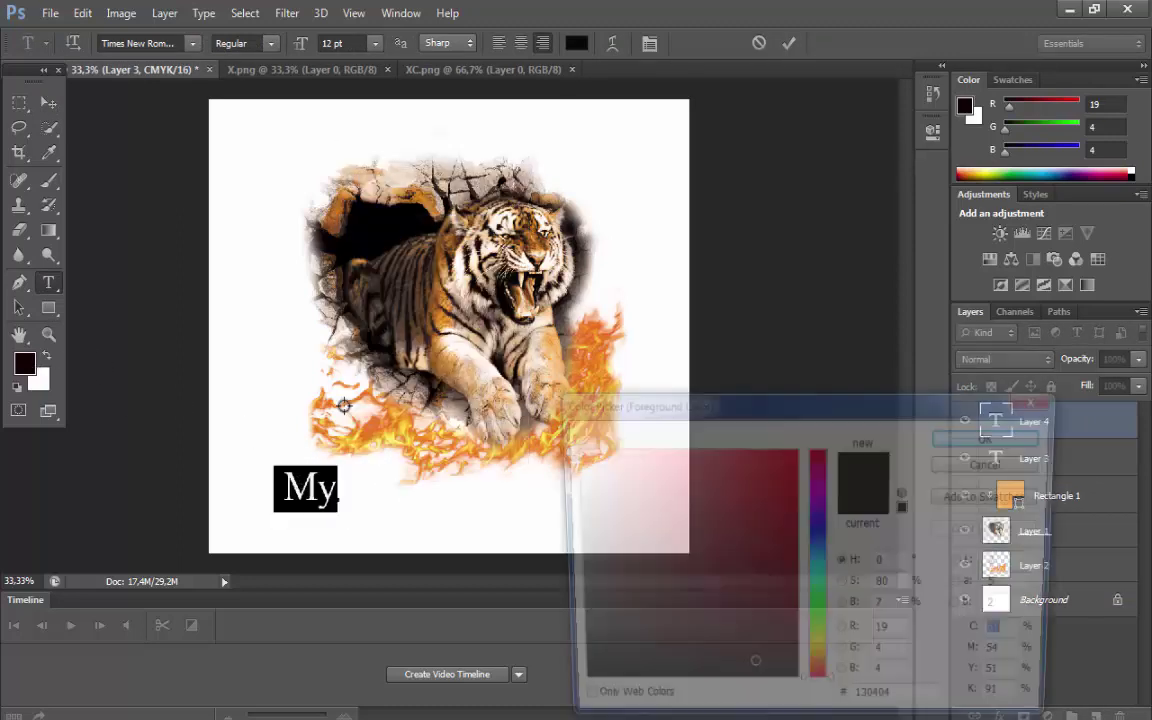
{"action": "left_click", "coordinate": [758, 463]}
{"action": "left_click", "coordinate": [992, 437]}
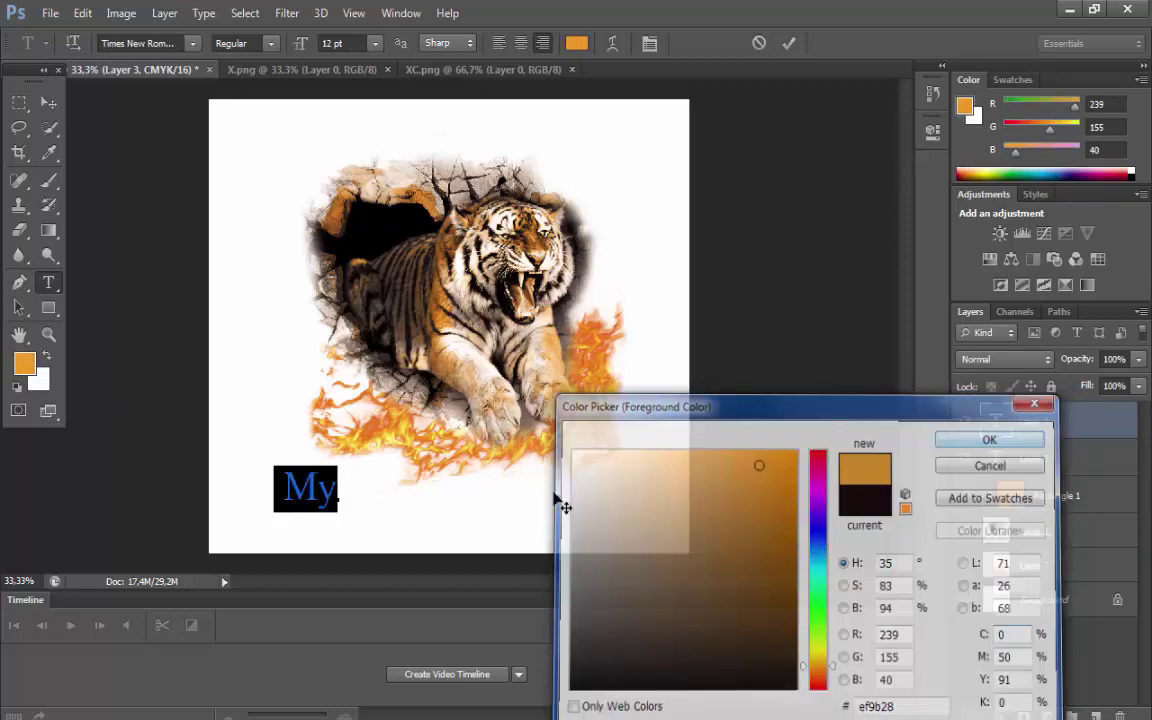
{"action": "left_click", "coordinate": [192, 43]}
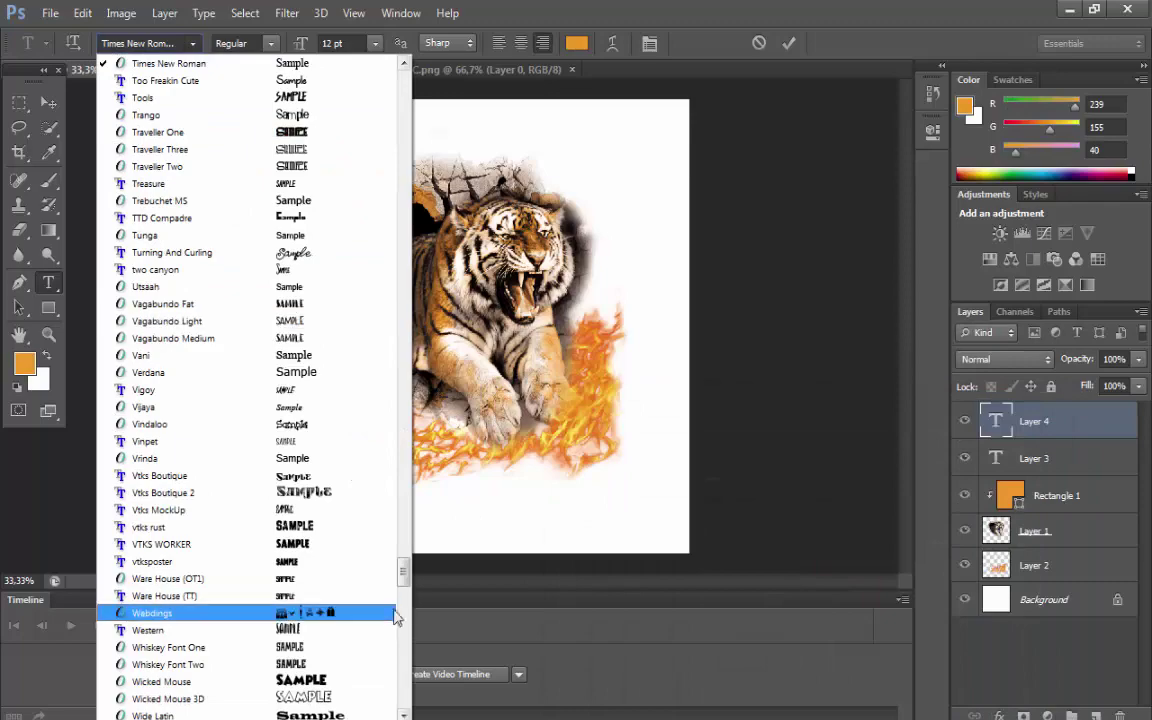
- Try the Wicked Mouse and Hacen Beirut Poster fonts on the 'My' text
{"action": "mouse_move", "coordinate": [401, 580]}
{"action": "left_mouse_down"}
{"action": "mouse_move", "coordinate": [398, 85]}
{"action": "mouse_move", "coordinate": [400, 690]}
{"action": "mouse_move", "coordinate": [400, 530]}
{"action": "mouse_move", "coordinate": [420, 593]}
{"action": "left_mouse_up"}
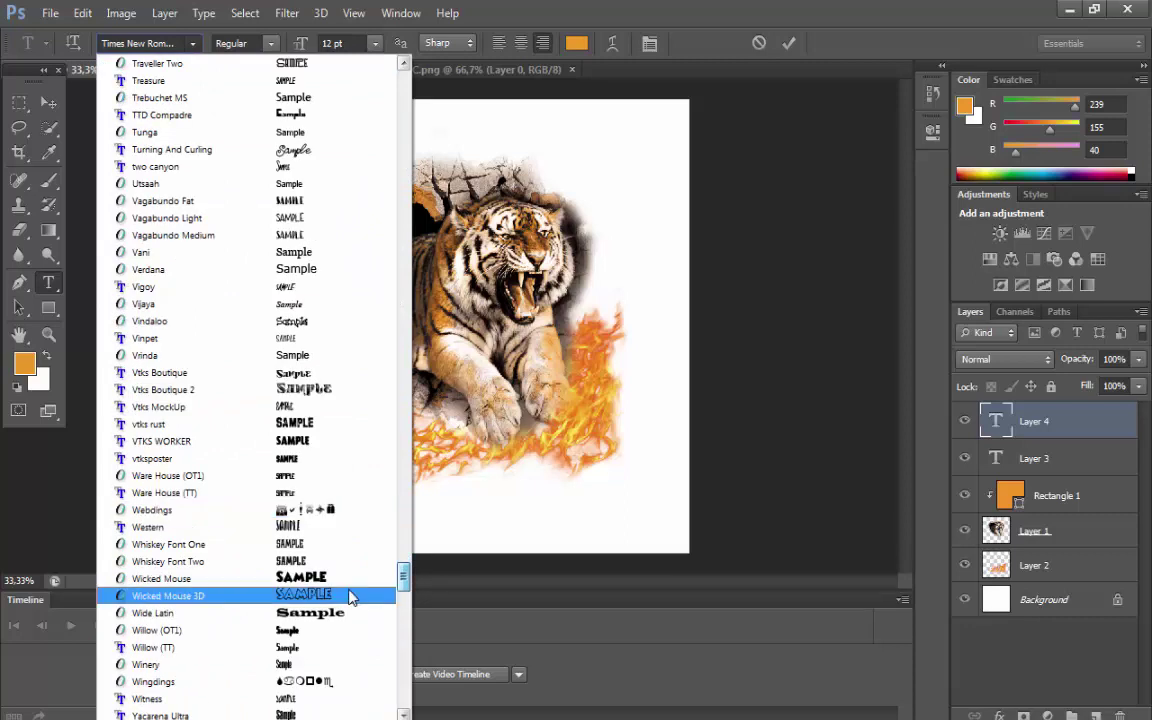
{"action": "left_click", "coordinate": [316, 578]}
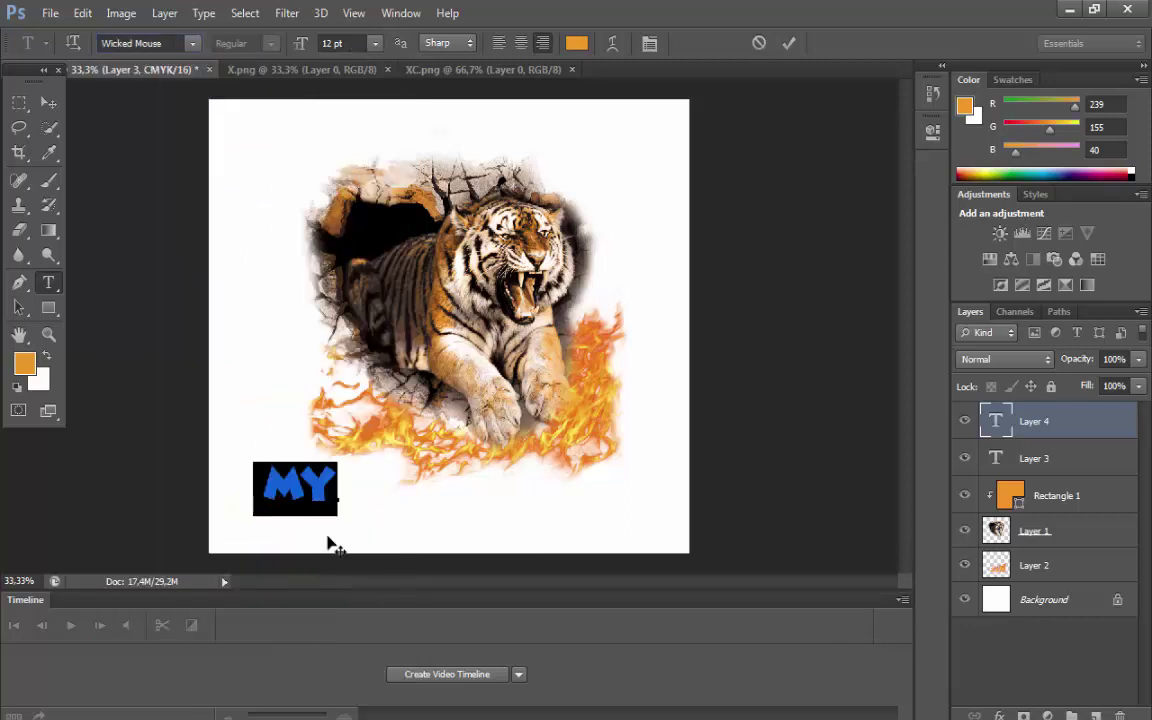
{"action": "left_click", "coordinate": [322, 509]}
{"action": "double_click", "coordinate": [319, 510]}
{"action": "left_click", "coordinate": [191, 43]}
{"action": "scroll", "coordinate": [397, 605], "scroll_direction": "down", "scroll_amount": 4}
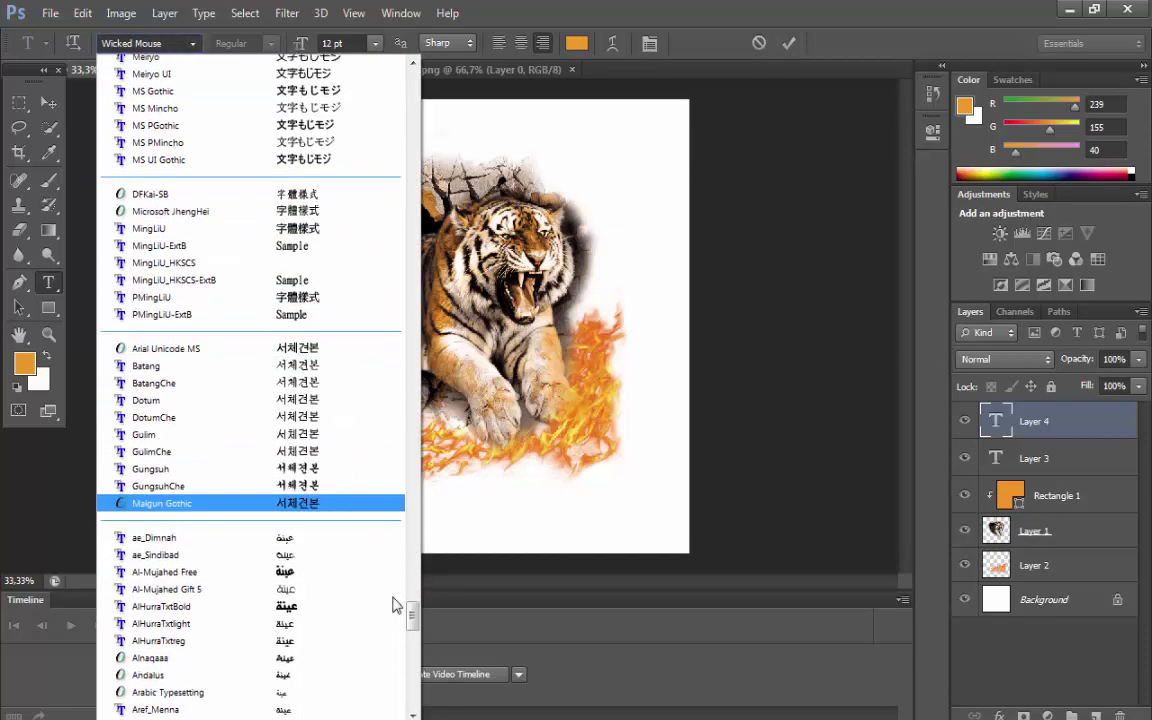
{"action": "scroll", "coordinate": [397, 605], "scroll_direction": "down", "scroll_amount": 3}
{"action": "scroll", "coordinate": [397, 610], "scroll_direction": "down", "scroll_amount": 3}
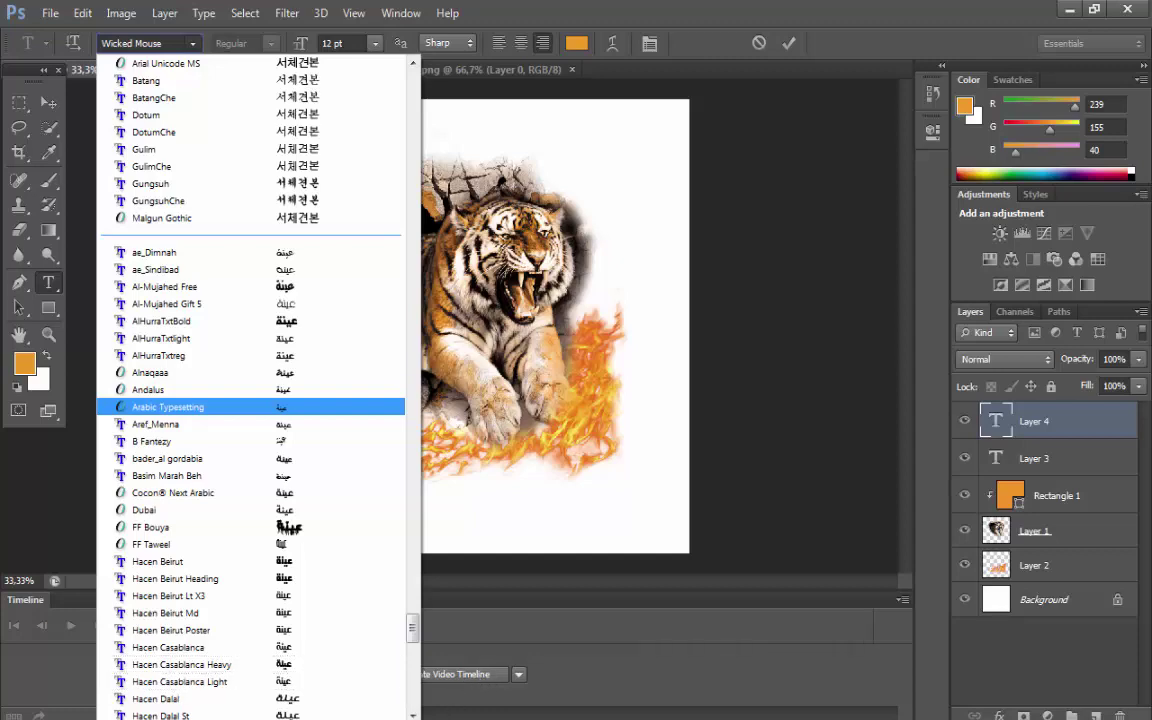
{"action": "left_click", "coordinate": [400, 630]}
{"action": "left_click", "coordinate": [336, 484]}
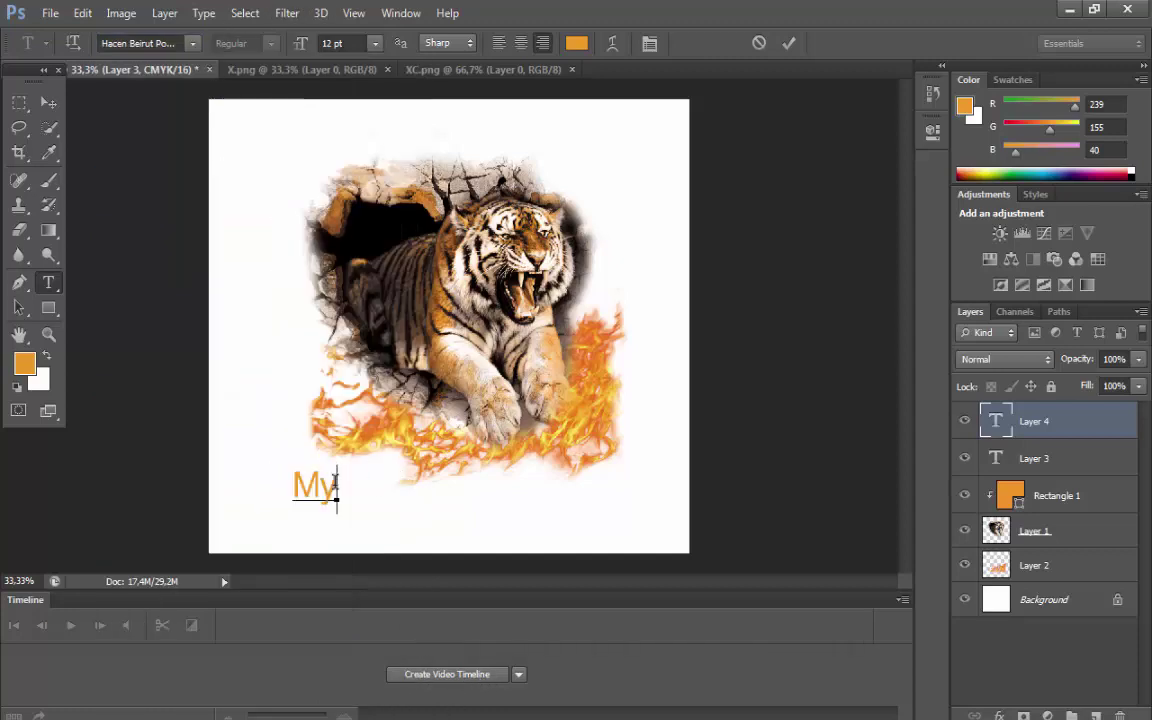
{"action": "left_click_drag", "start_coordinate": [336, 484], "coordinate": [298, 487]}
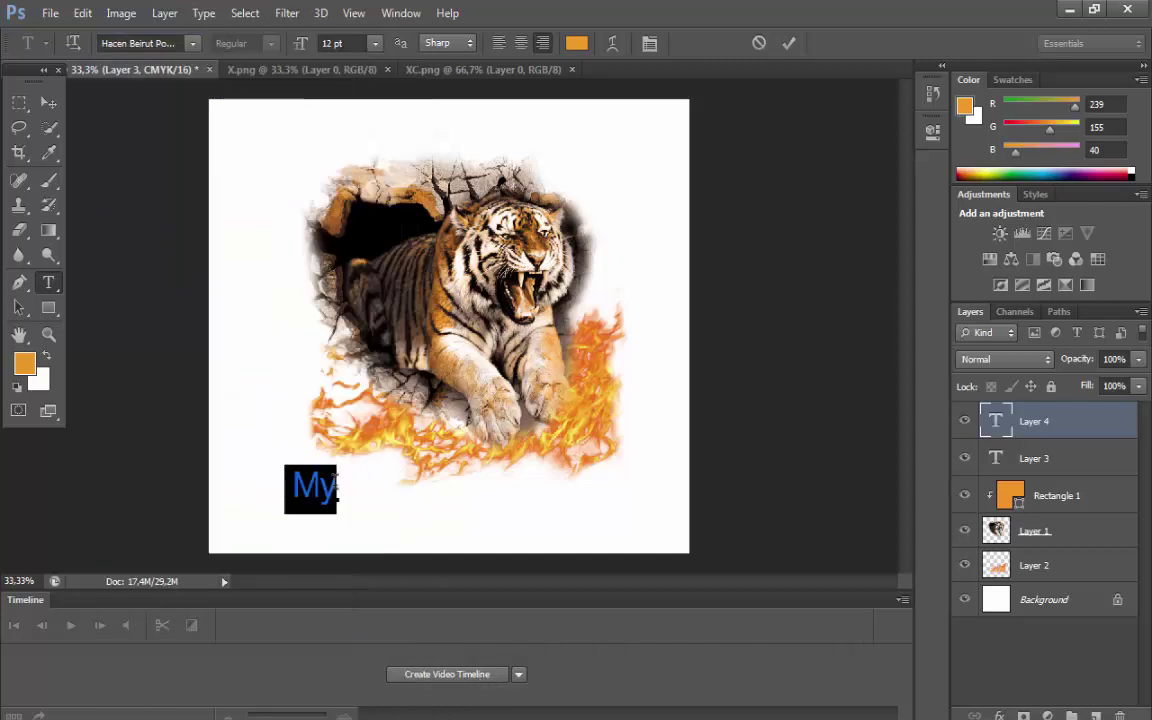
- Try Amoky Halftone and Amoky Shading, then settle 'My' on Amoky Typeface
{"action": "left_click", "coordinate": [192, 43]}
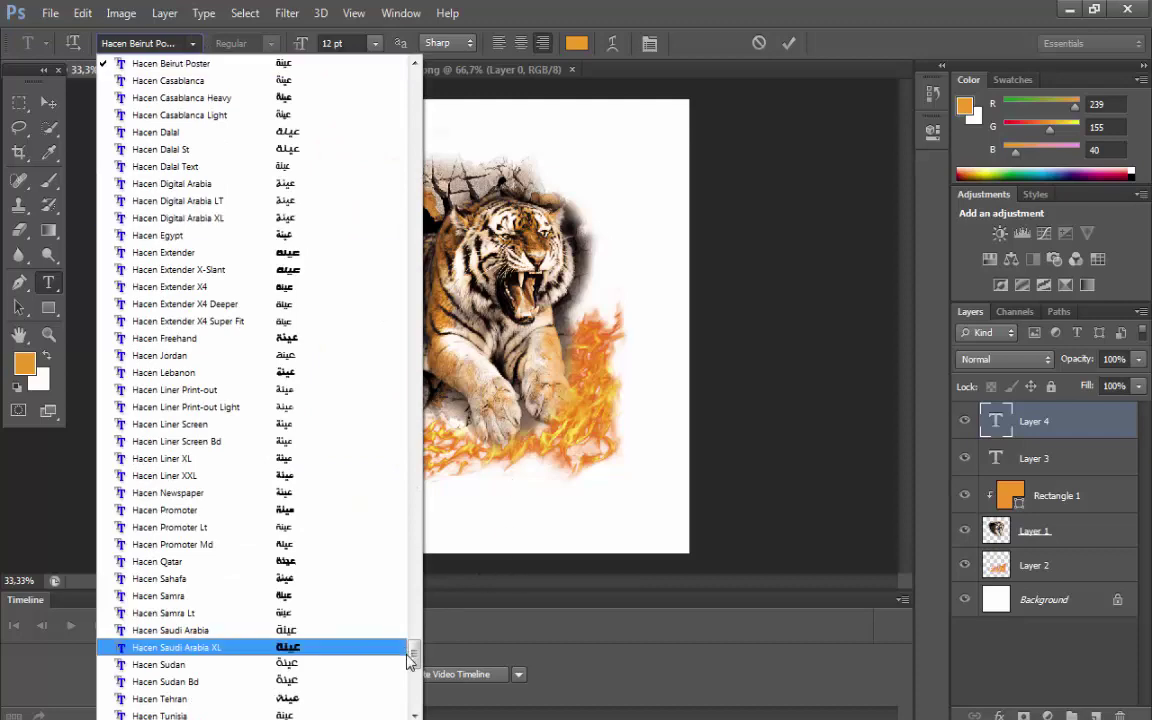
{"action": "left_click_drag", "start_coordinate": [422, 496], "coordinate": [398, 68]}
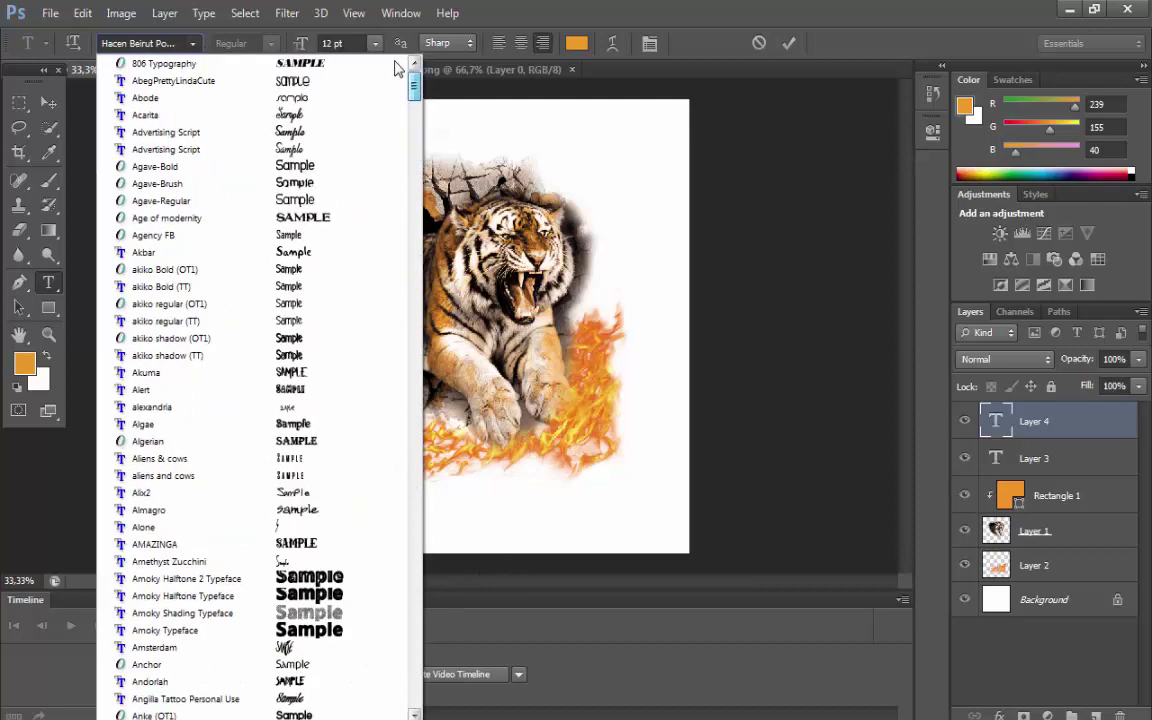
{"action": "left_click", "coordinate": [183, 595]}
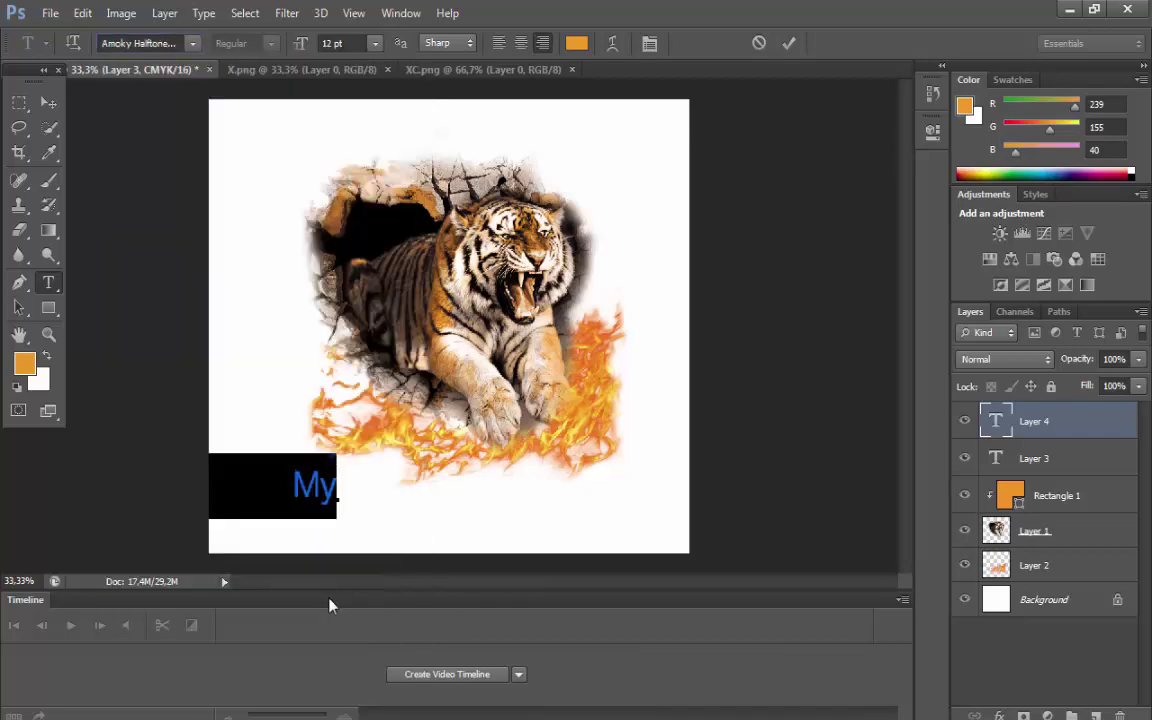
{"action": "left_click", "coordinate": [170, 45]}
{"action": "key", "text": "Down"}
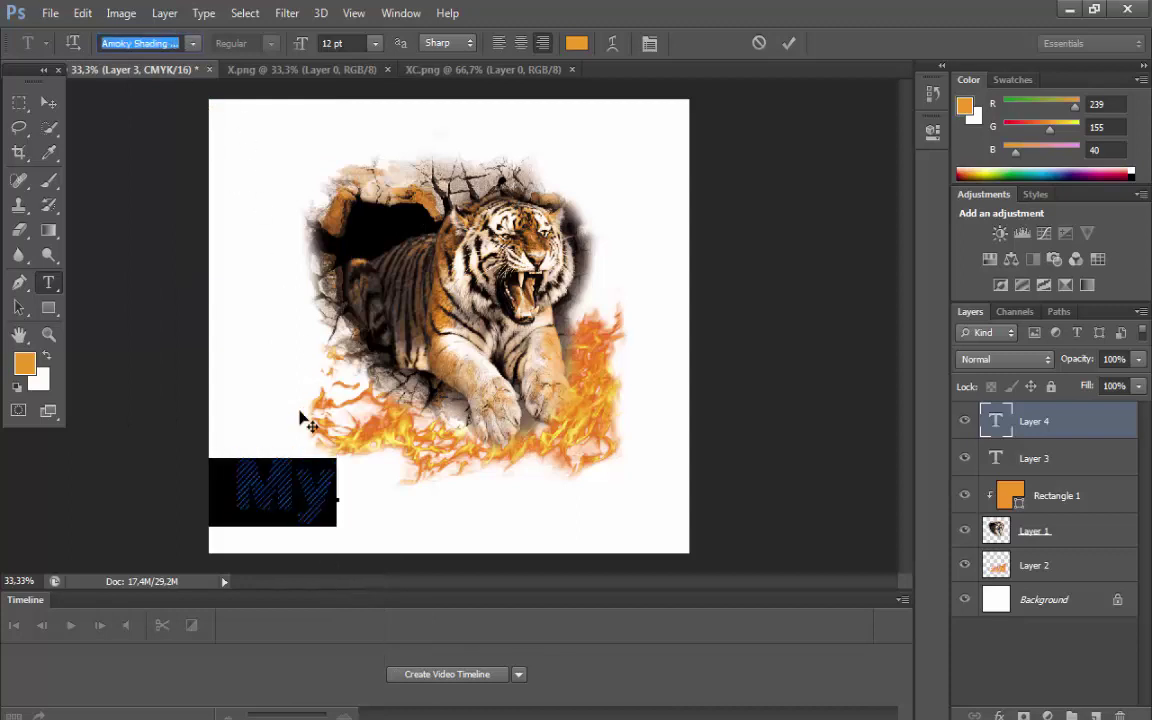
{"action": "key", "text": "Return"}
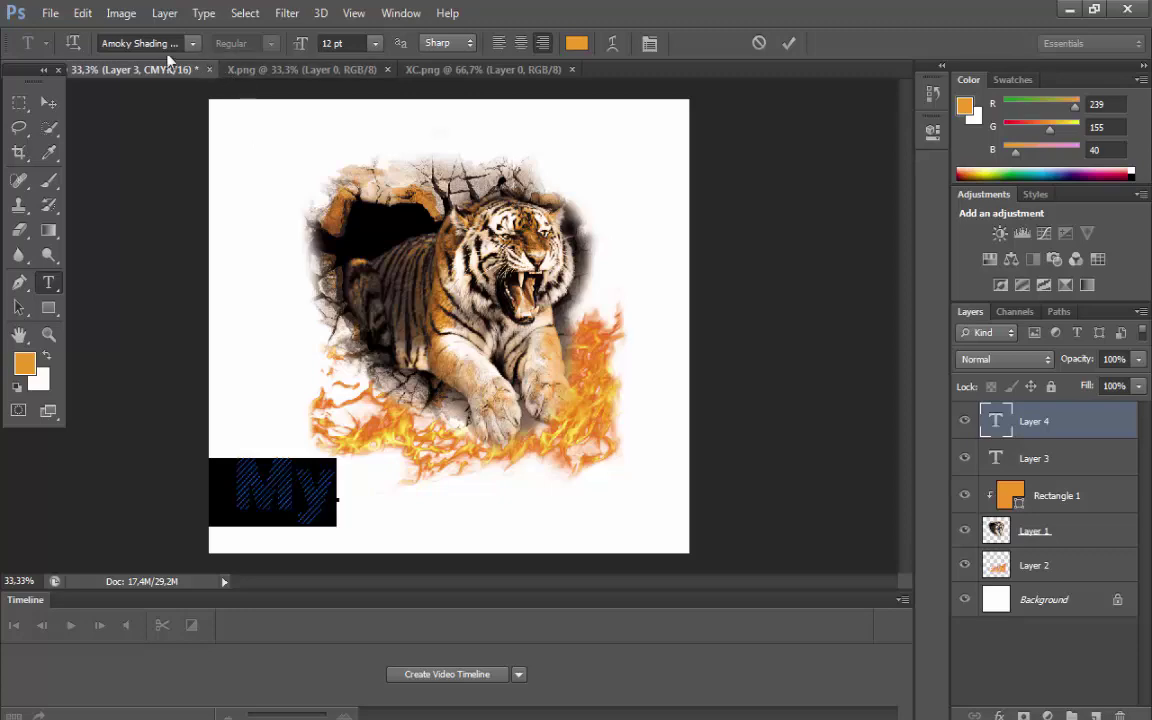
{"action": "left_click", "coordinate": [160, 45]}
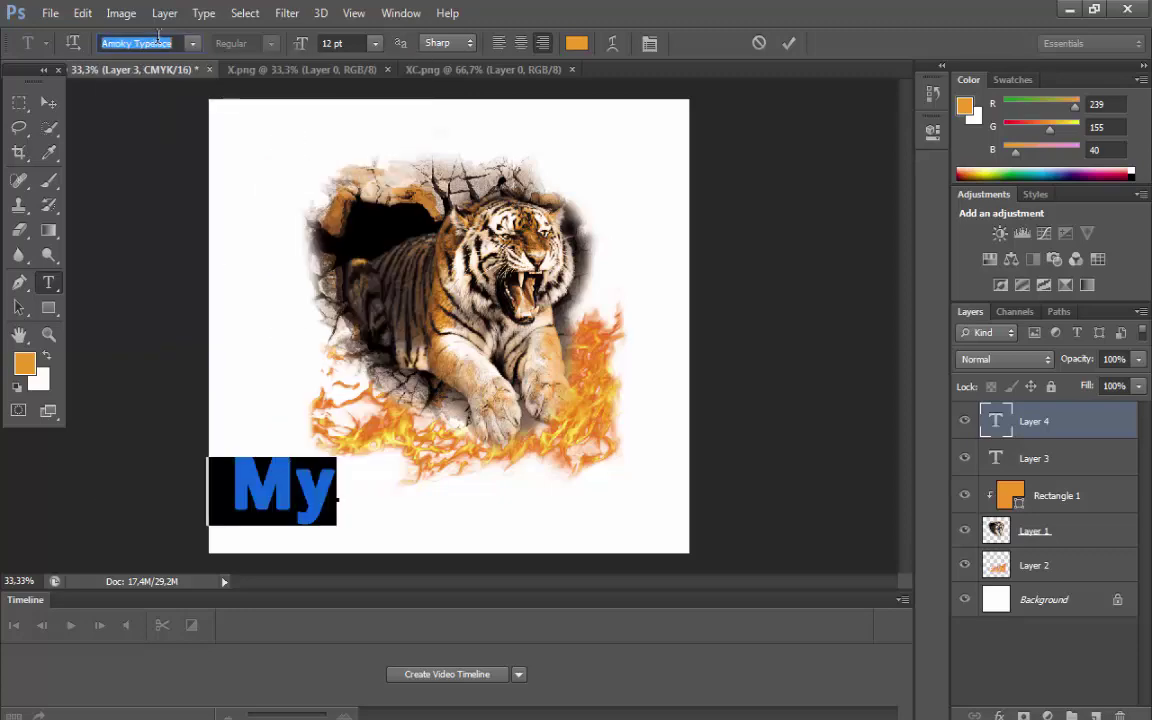
{"action": "left_click", "coordinate": [83, 13]}
{"action": "left_click", "coordinate": [85, 13]}
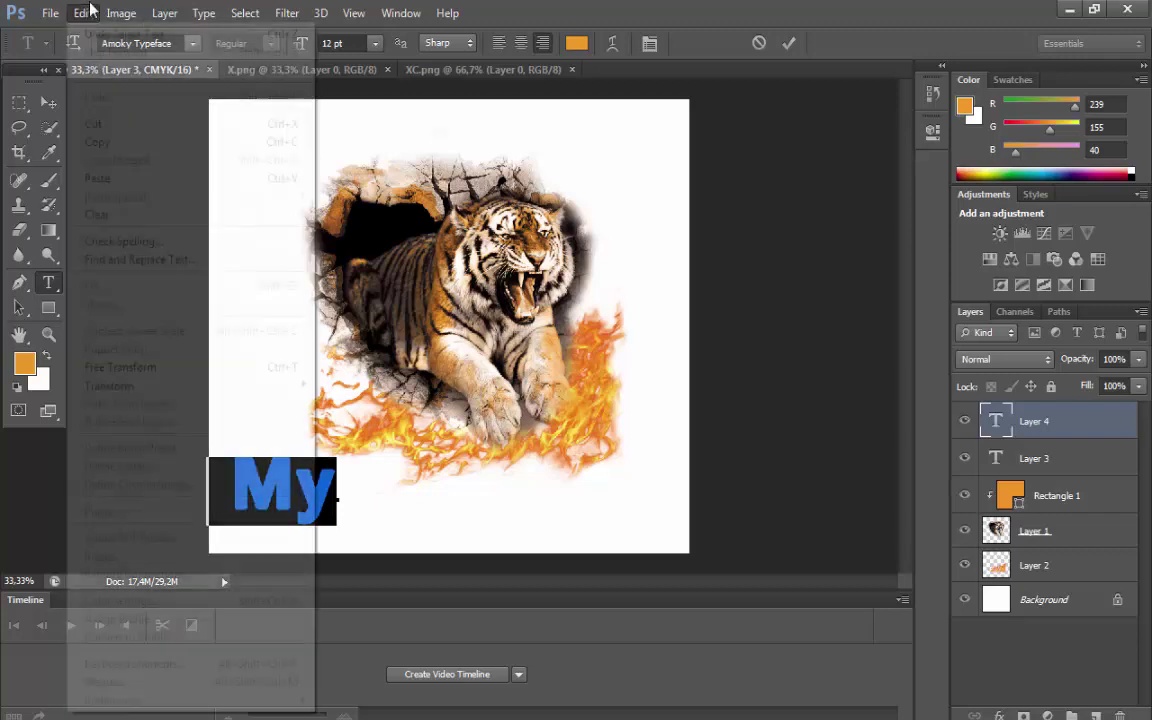
- Scale the 'My' text down to about three-quarters size beside the tiger
{"action": "left_click", "coordinate": [205, 367]}
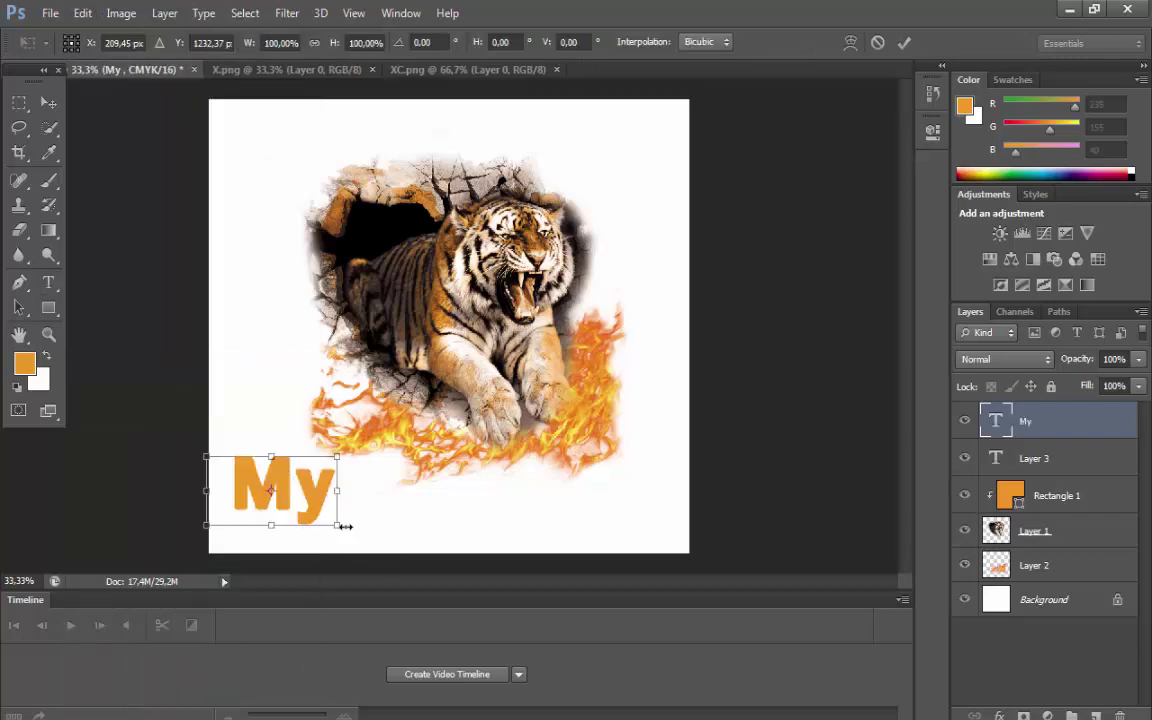
{"action": "mouse_move", "coordinate": [340, 524]}
{"action": "left_mouse_down"}
{"action": "mouse_move", "coordinate": [314, 511]}
{"action": "mouse_move", "coordinate": [345, 530]}
{"action": "mouse_move", "coordinate": [320, 377]}
{"action": "left_mouse_up"}
{"action": "key", "text": "Return"}
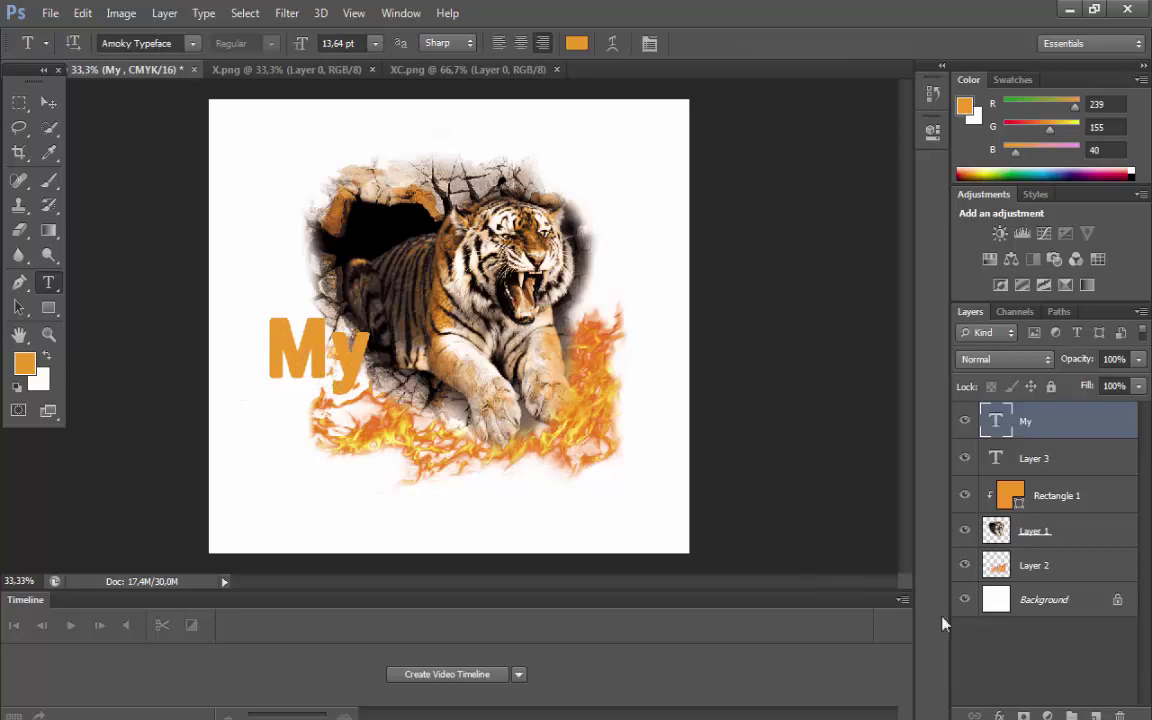
- Give 'My' a drop shadow with a 30 px distance
{"action": "left_click", "coordinate": [998, 716]}
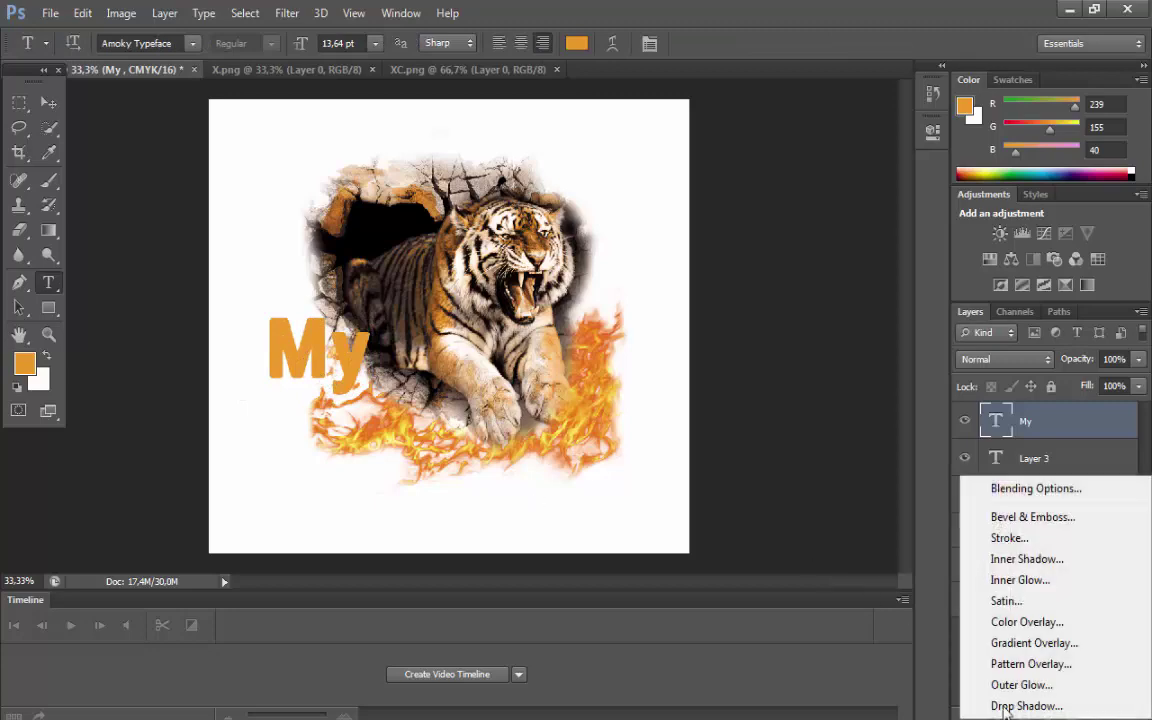
{"action": "left_click", "coordinate": [1007, 706]}
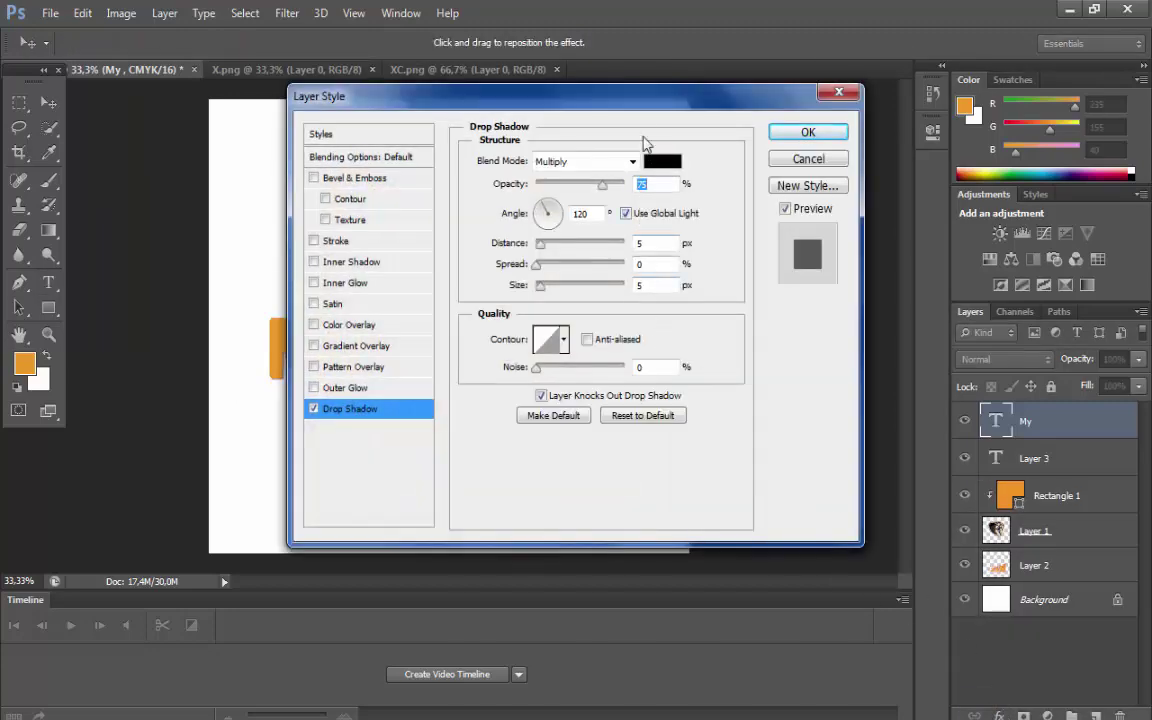
{"action": "left_click_drag", "start_coordinate": [645, 96], "coordinate": [922, 184]}
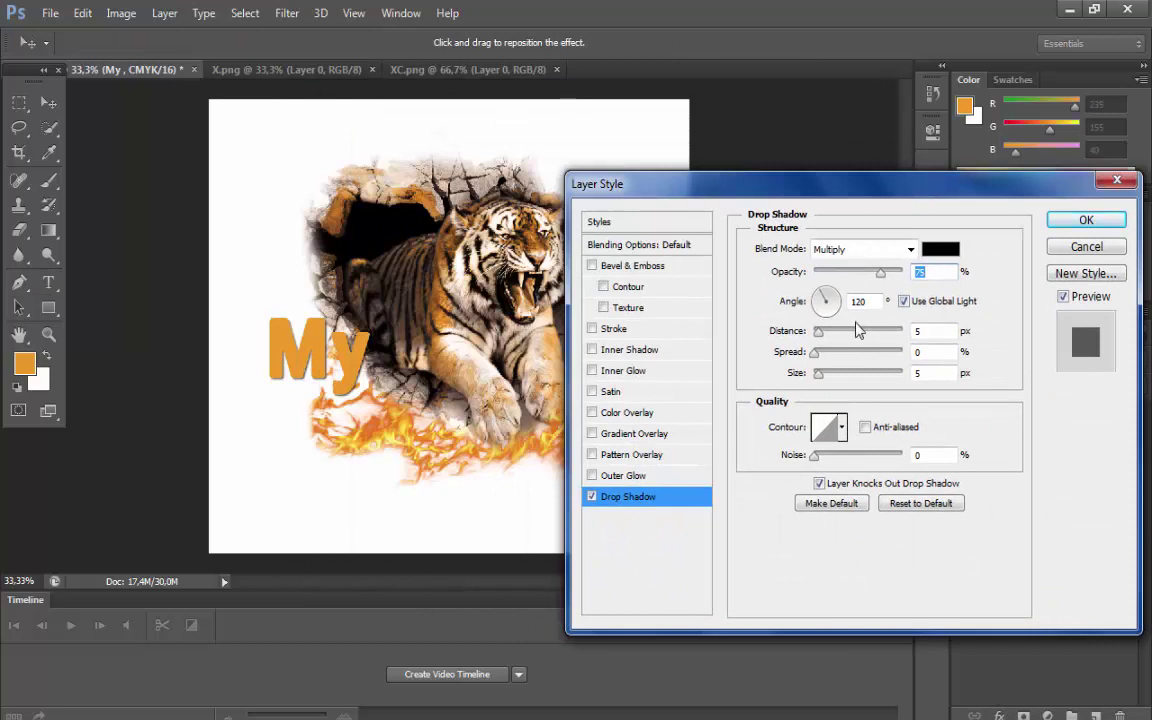
{"action": "mouse_move", "coordinate": [818, 332]}
{"action": "left_mouse_down"}
{"action": "mouse_move", "coordinate": [841, 333]}
{"action": "mouse_move", "coordinate": [833, 342]}
{"action": "left_mouse_up"}
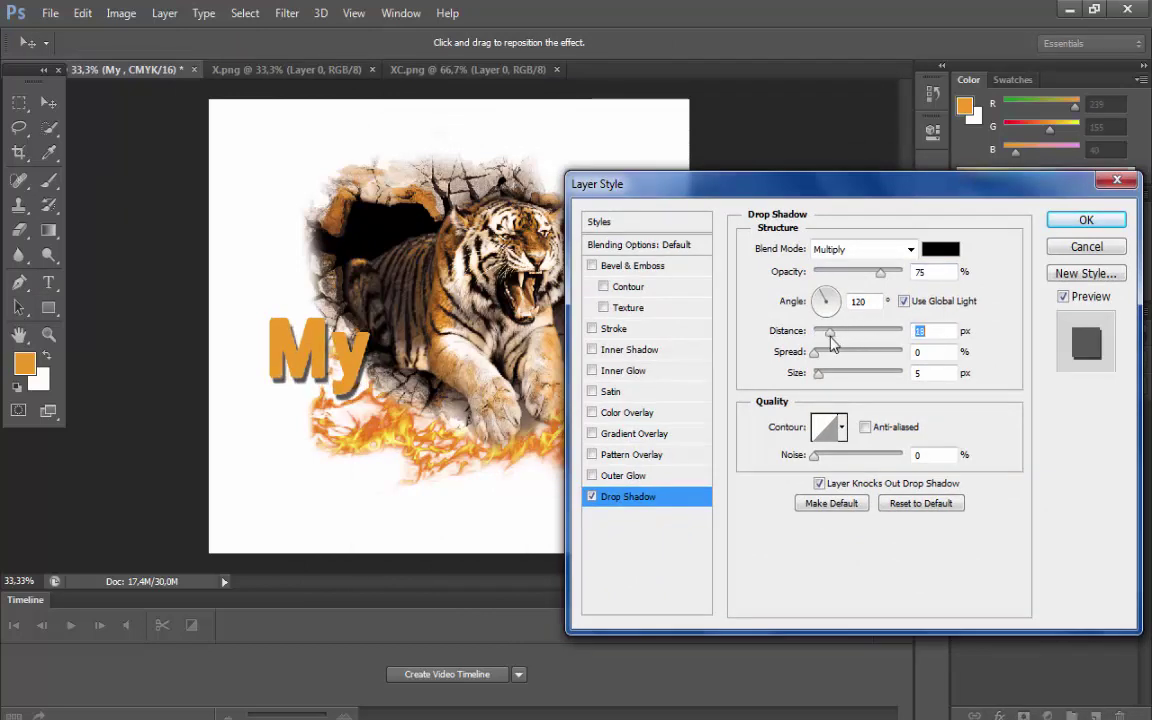
{"action": "left_click", "coordinate": [1071, 224]}
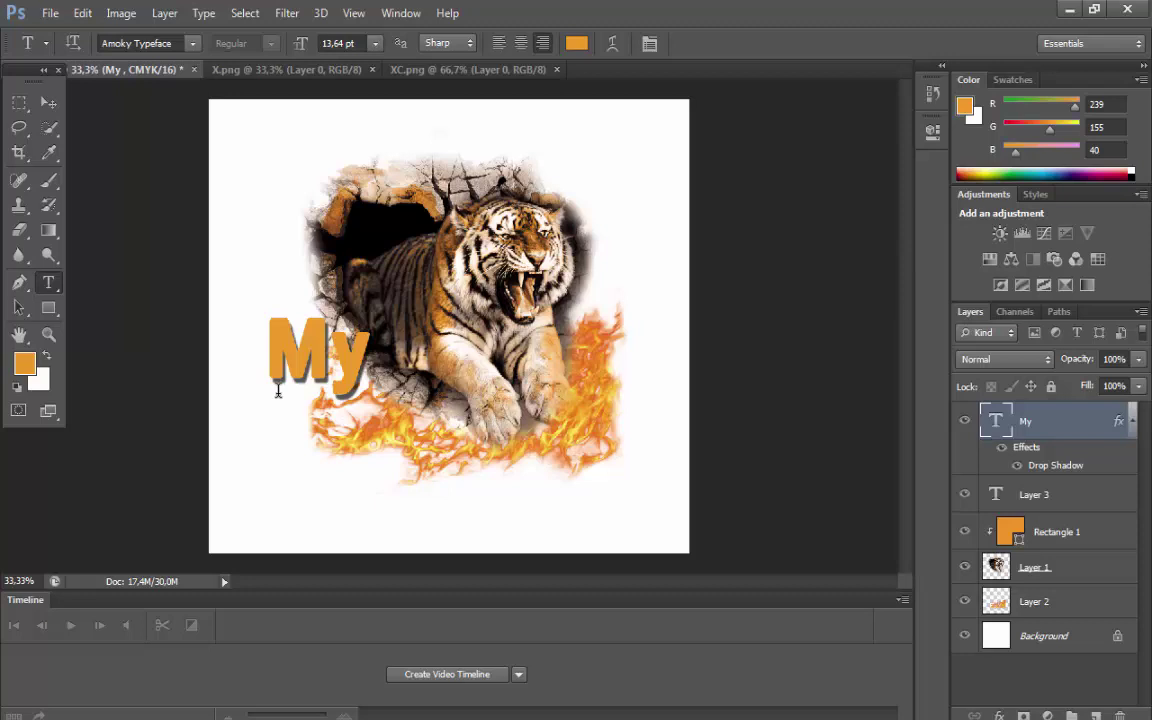
- Create a new text layer reading 'favorite' beneath 'My'
{"action": "left_click", "coordinate": [408, 517]}
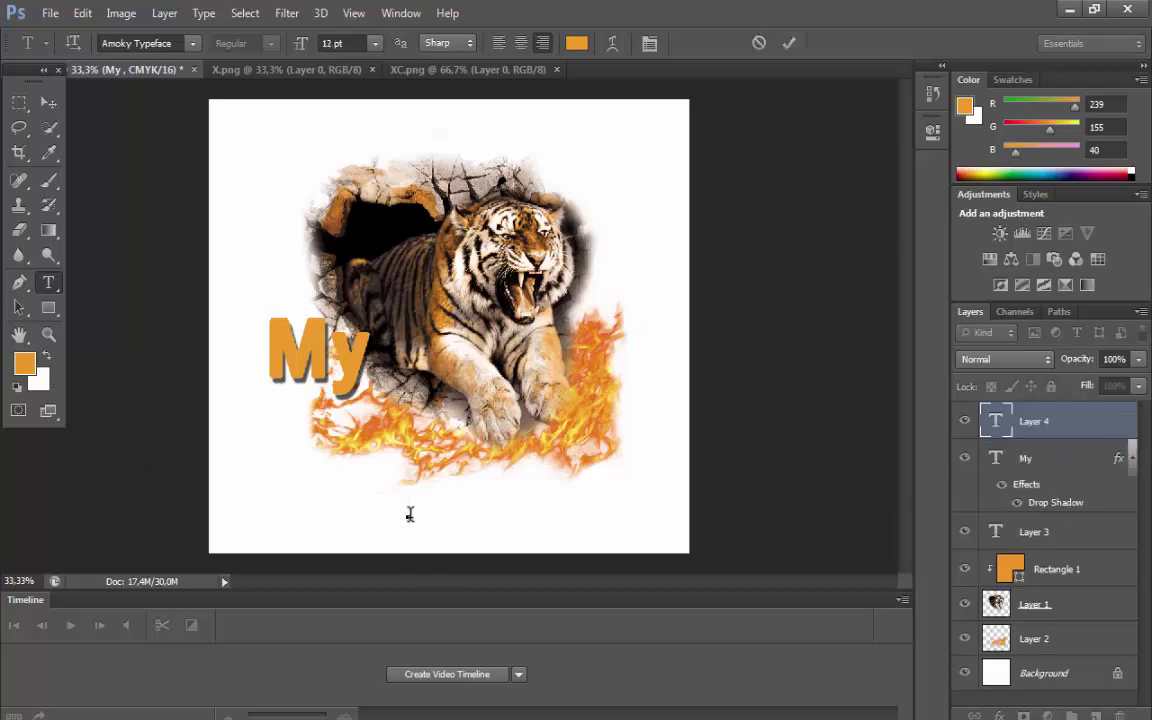
{"action": "right_click", "coordinate": [408, 517]}
{"action": "left_click", "coordinate": [480, 245]}
{"action": "type", "text": "My"}
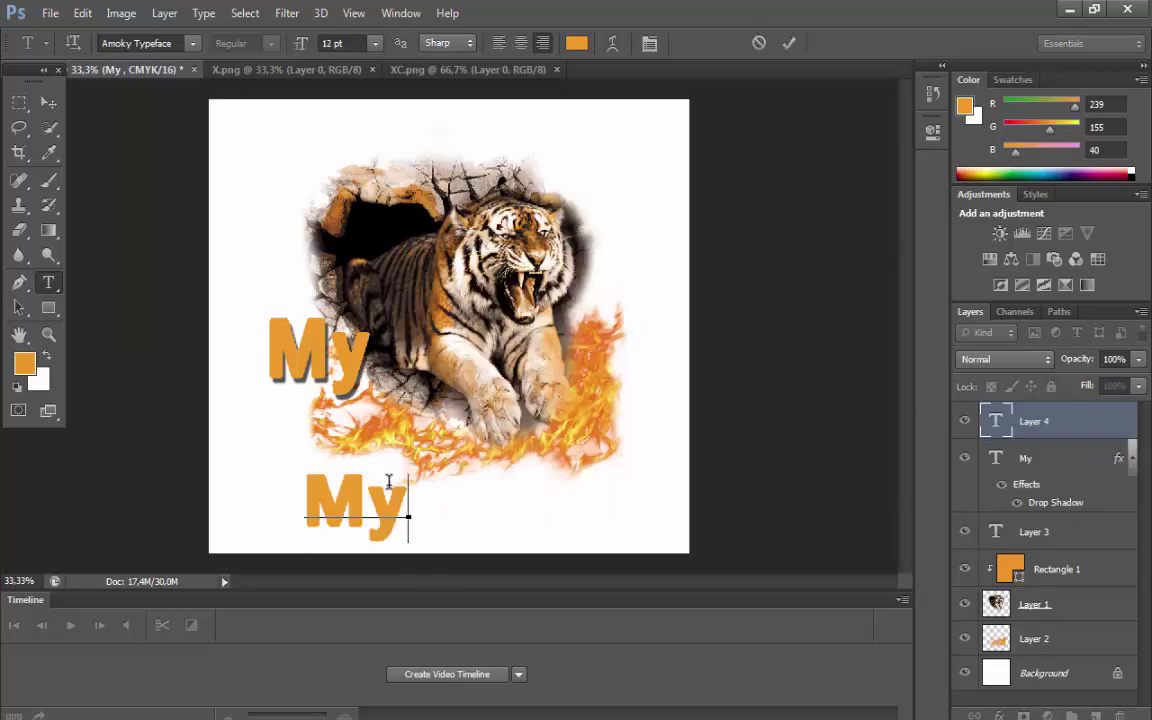
{"action": "key", "text": "ctrl+a"}
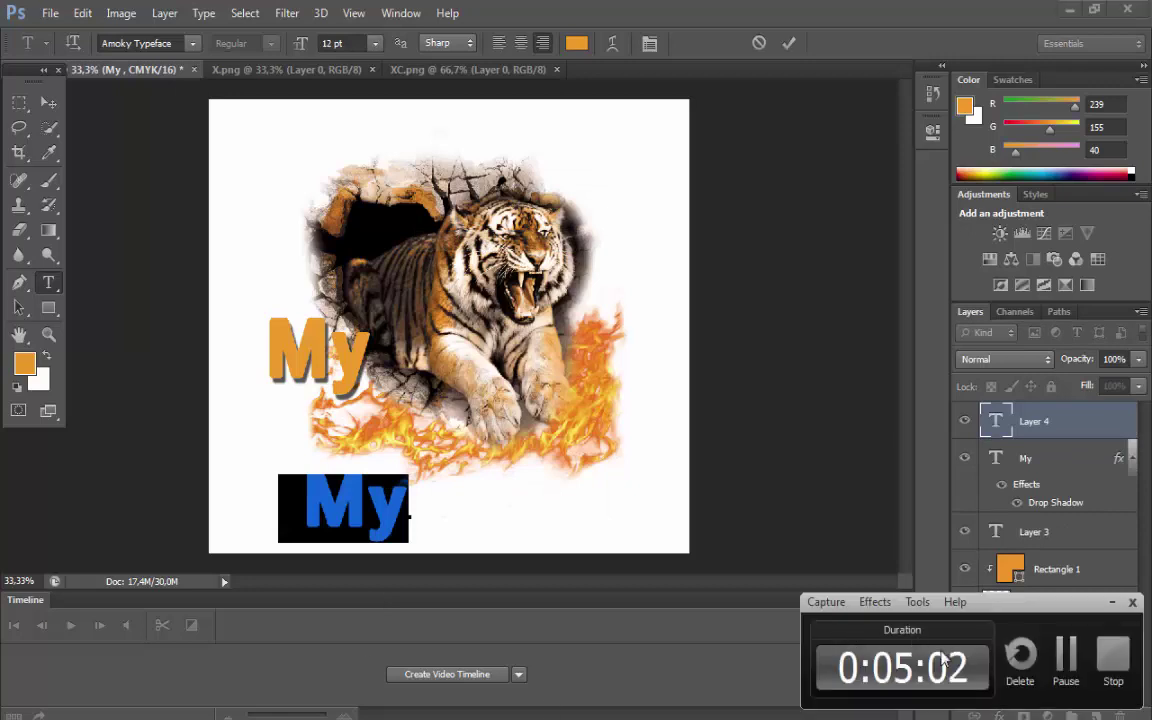
{"action": "right_click", "coordinate": [380, 489]}
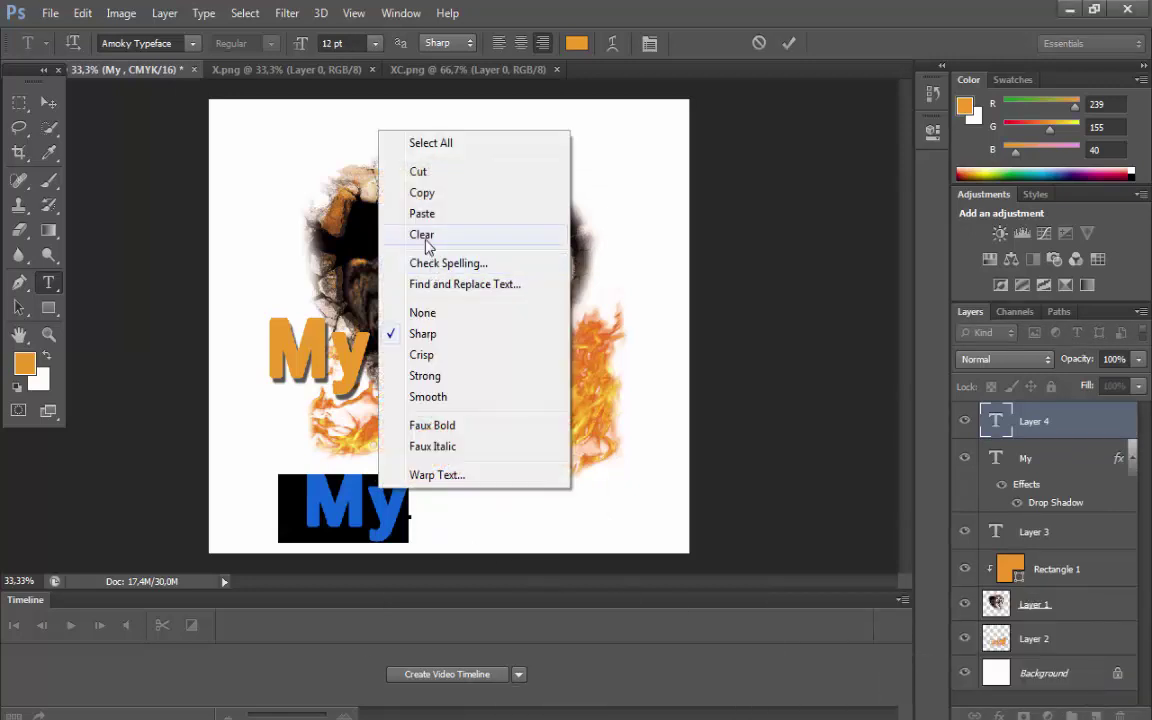
{"action": "left_click", "coordinate": [420, 213]}
{"action": "key", "text": "ctrl+a"}
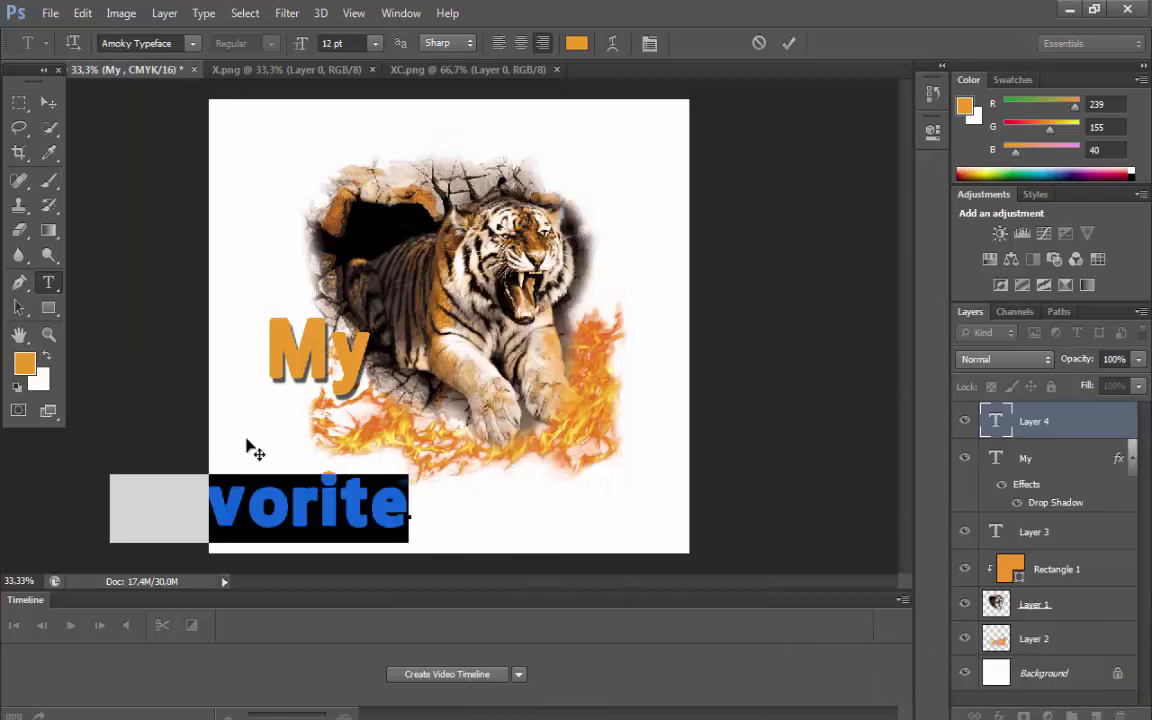
- Shrink 'favorite' to roughly three-quarters size over the flames
{"action": "left_click", "coordinate": [82, 13]}
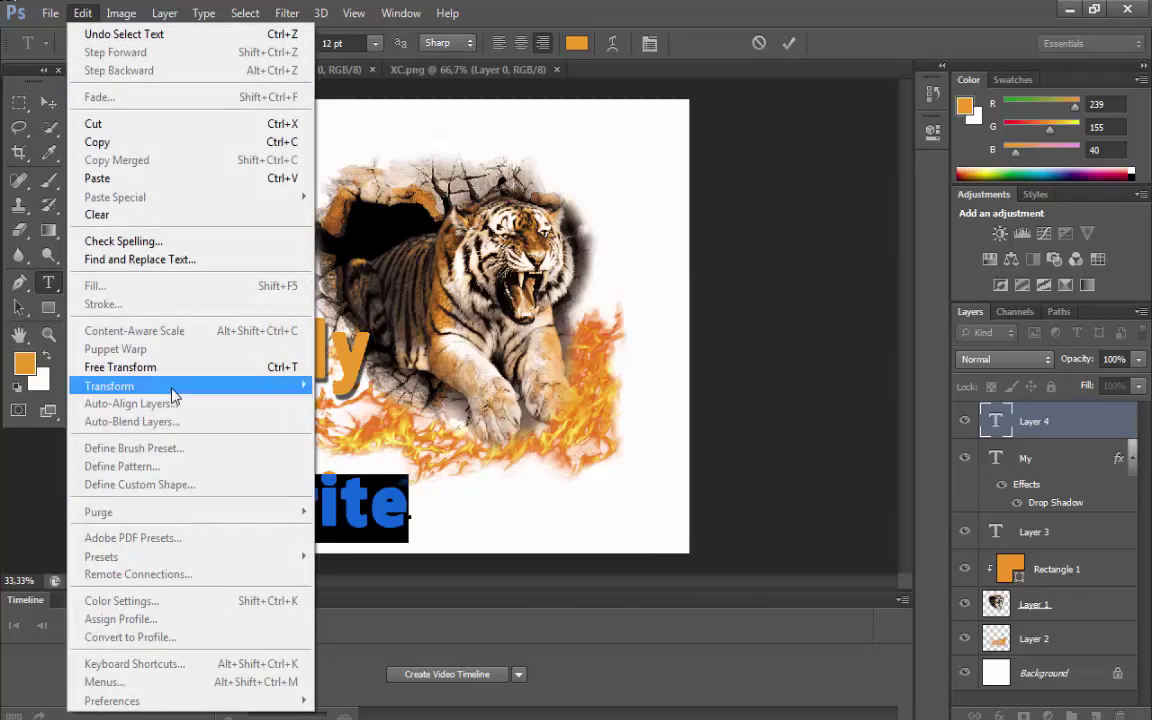
{"action": "left_click", "coordinate": [150, 367]}
{"action": "mouse_move", "coordinate": [410, 540]}
{"action": "left_mouse_down"}
{"action": "mouse_move", "coordinate": [333, 526]}
{"action": "mouse_move", "coordinate": [434, 440]}
{"action": "mouse_move", "coordinate": [445, 451]}
{"action": "left_mouse_up"}
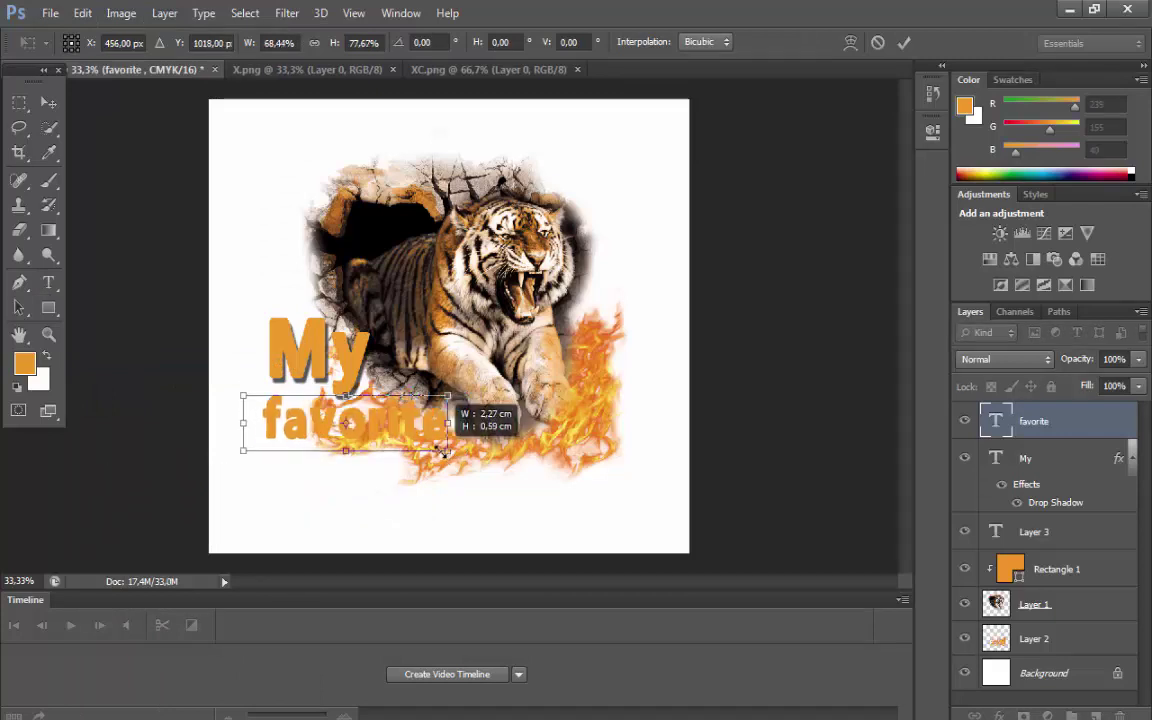
{"action": "key", "text": "Return"}
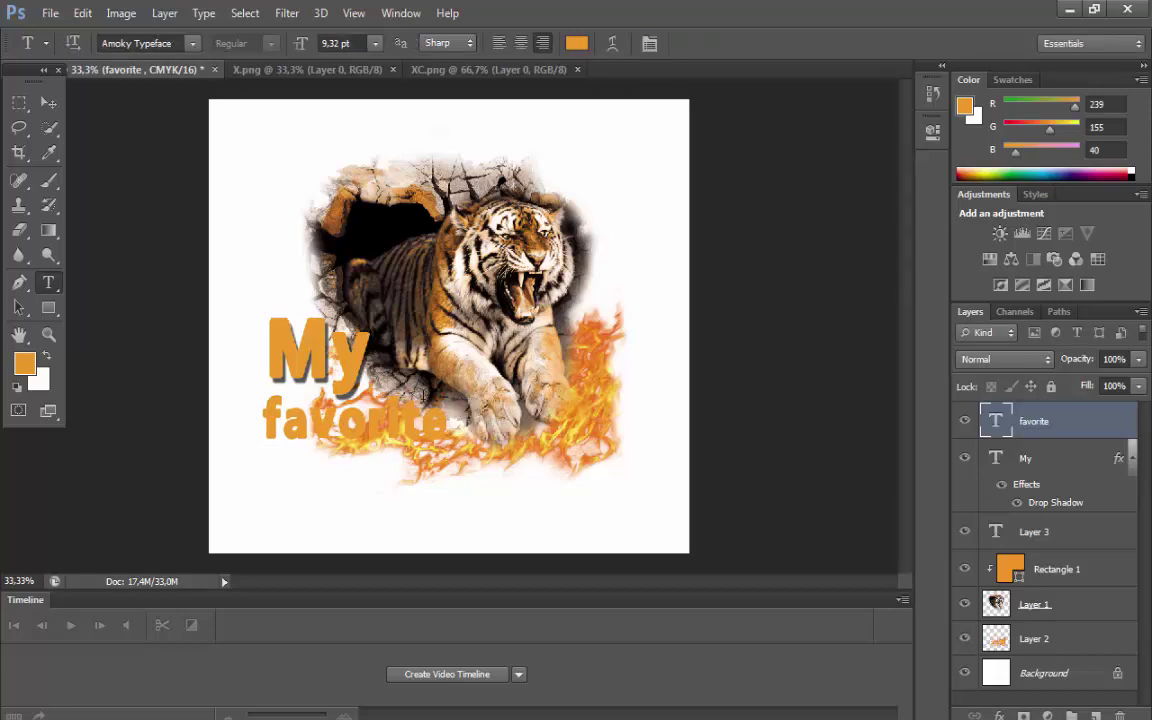
- Colour the 'favorite' text beige
{"action": "double_click", "coordinate": [424, 396]}
{"action": "left_click", "coordinate": [24, 364]}
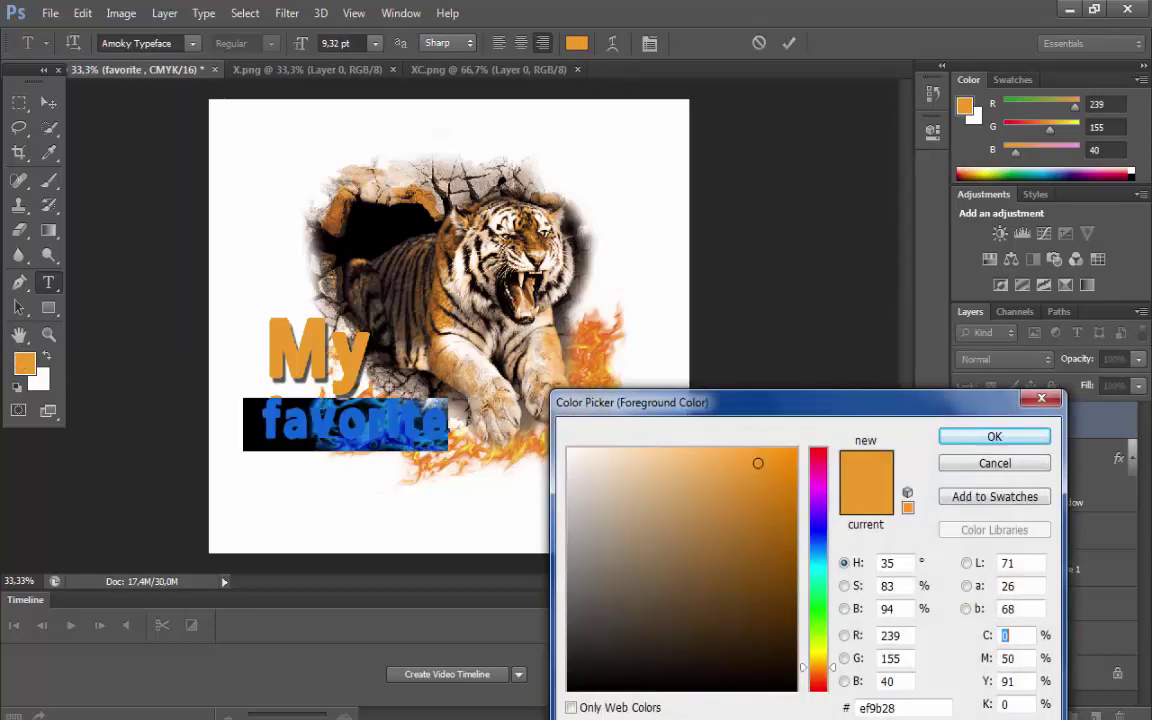
{"action": "left_click", "coordinate": [609, 501]}
{"action": "left_click", "coordinate": [994, 436]}
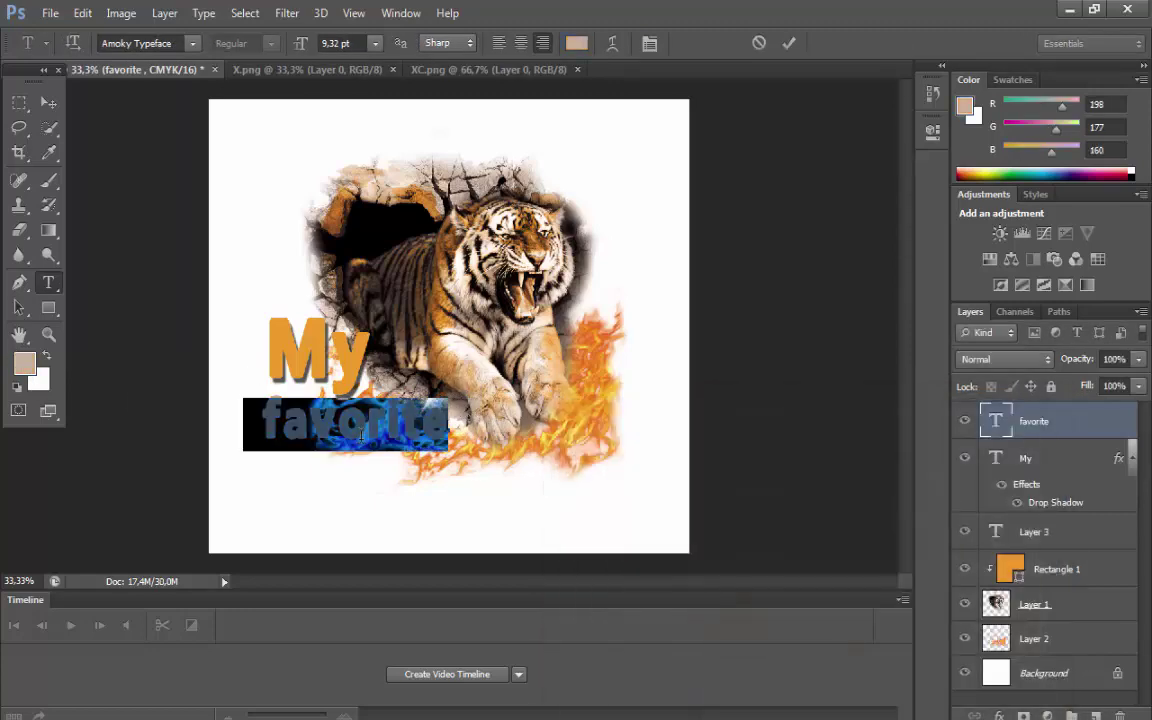
{"action": "left_click", "coordinate": [48, 103]}
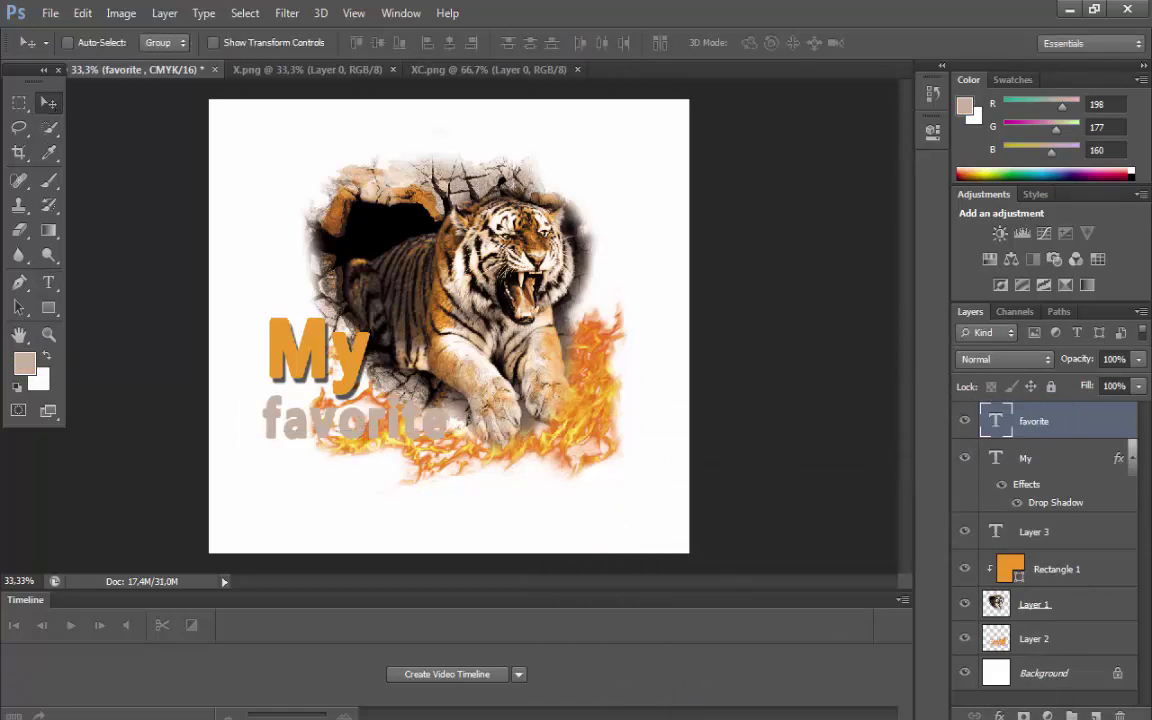
- Add a 10 px light orange (ea983b) stroke to 'favorite', sampled from the artwork
{"action": "left_click", "coordinate": [1000, 716]}
{"action": "left_click", "coordinate": [907, 480]}
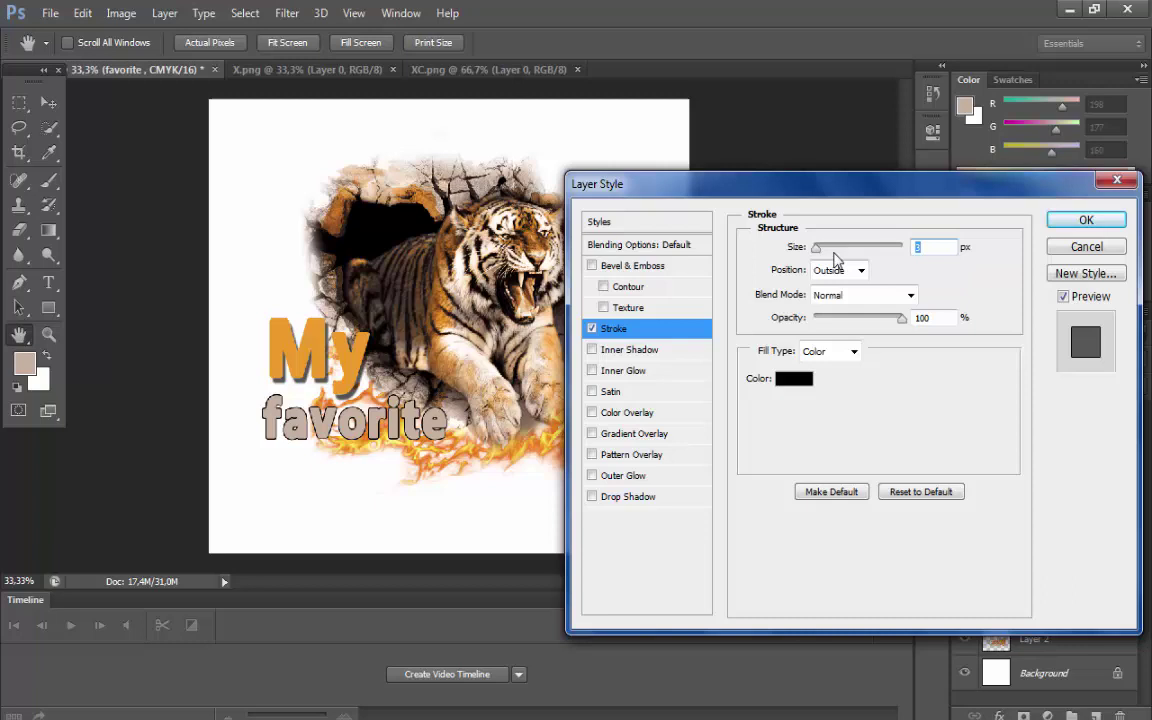
{"action": "mouse_move", "coordinate": [816, 248]}
{"action": "left_mouse_down"}
{"action": "mouse_move", "coordinate": [834, 249]}
{"action": "mouse_move", "coordinate": [823, 257]}
{"action": "left_mouse_up"}
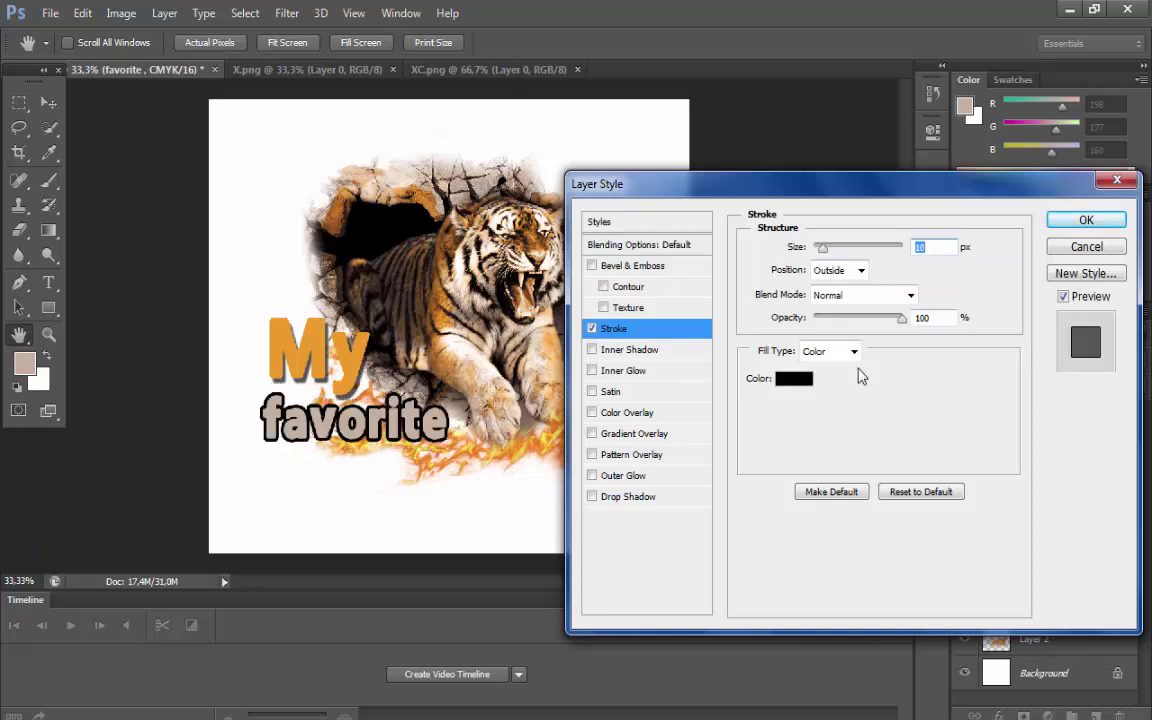
{"action": "left_click", "coordinate": [787, 380]}
{"action": "left_click", "coordinate": [460, 364]}
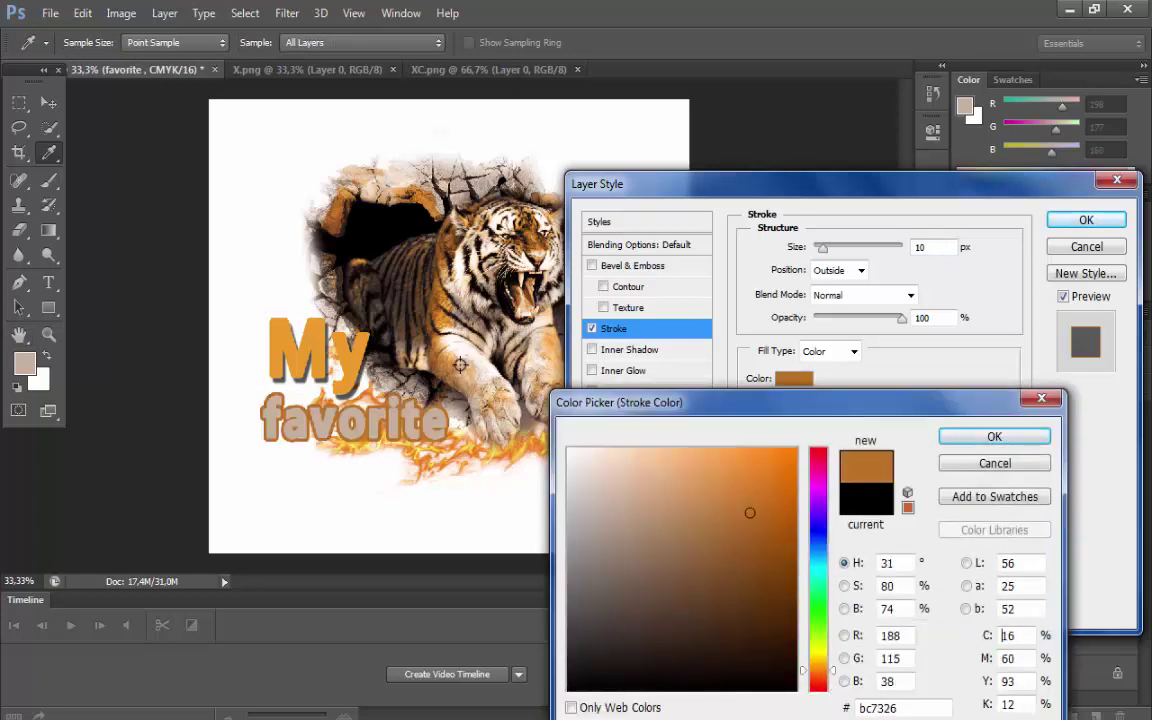
{"action": "left_click_drag", "start_coordinate": [469, 458], "coordinate": [487, 450]}
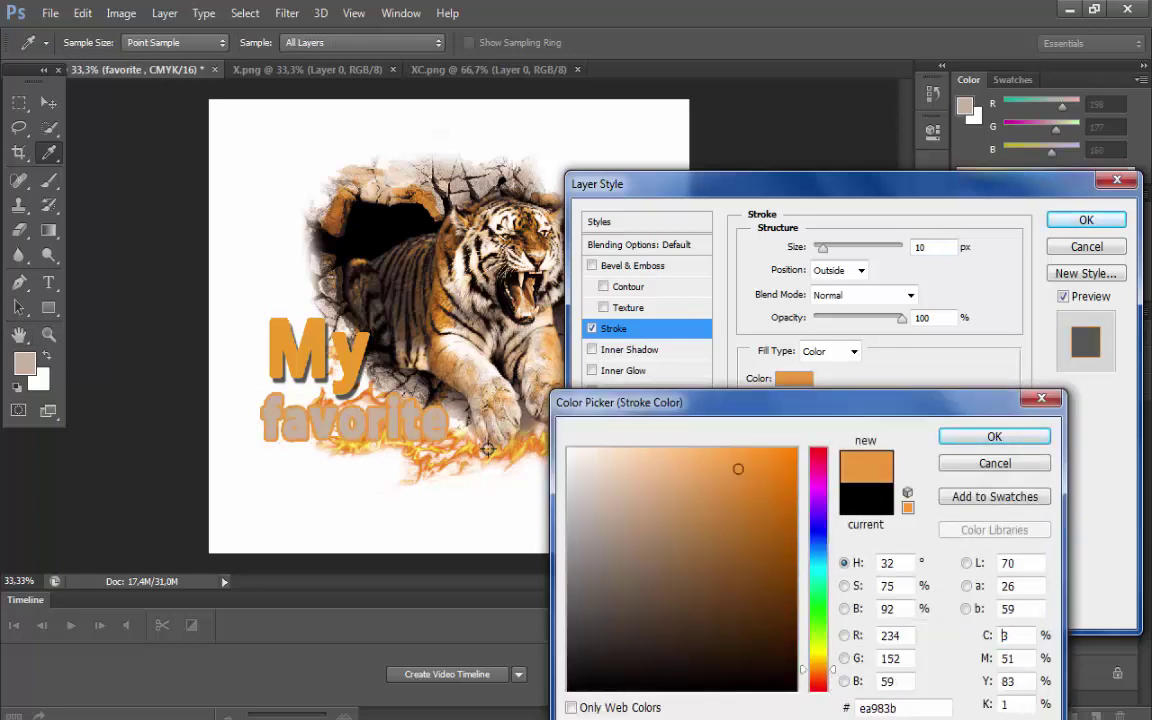
{"action": "left_click", "coordinate": [1002, 442]}
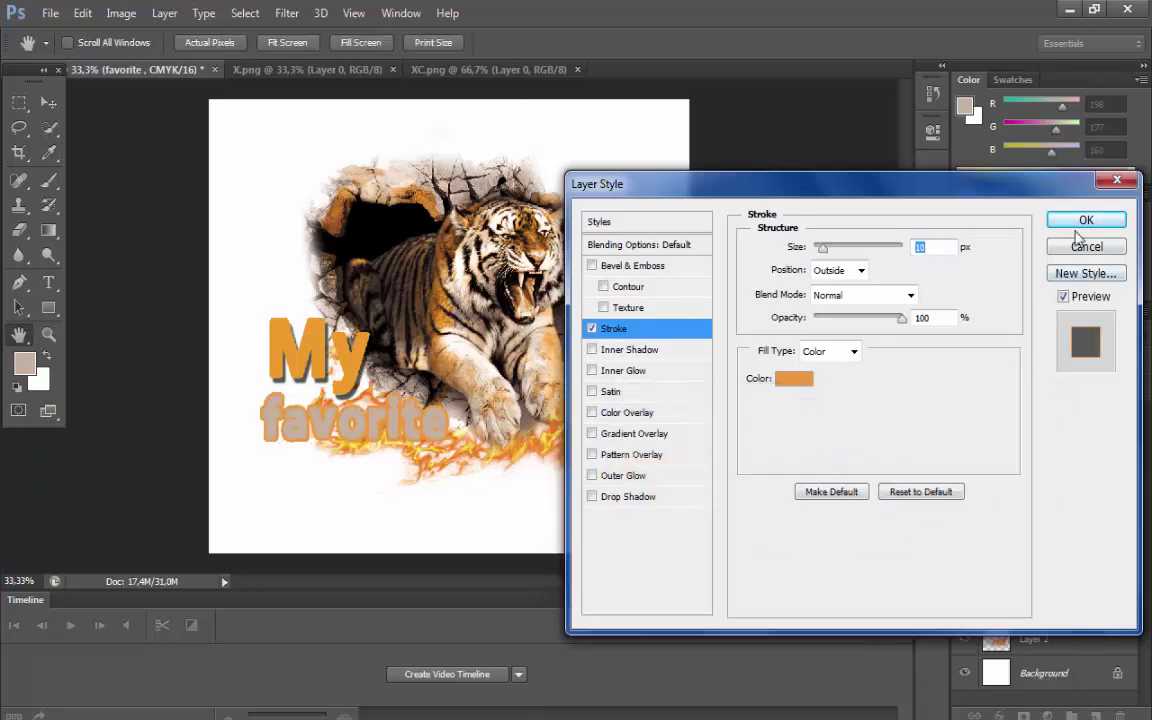
{"action": "left_click", "coordinate": [1086, 220]}
- Change the 'favorite' letters to near-black #120901
{"action": "left_click", "coordinate": [48, 283]}
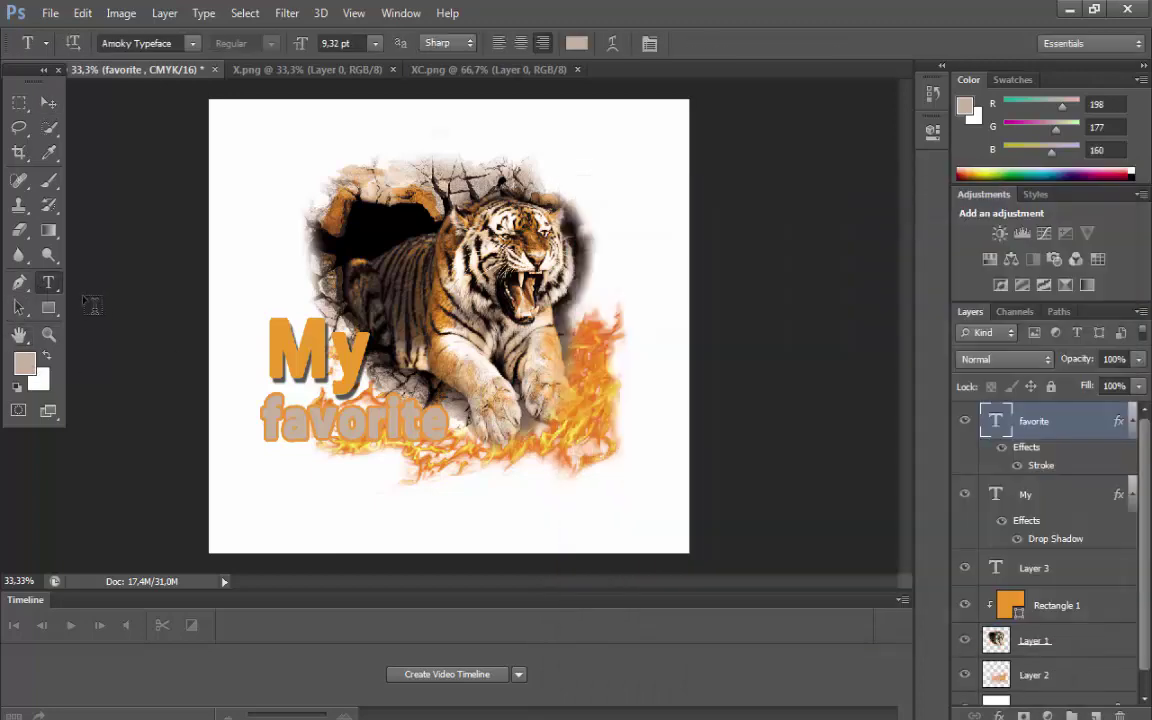
{"action": "left_click_drag", "start_coordinate": [448, 420], "coordinate": [216, 442]}
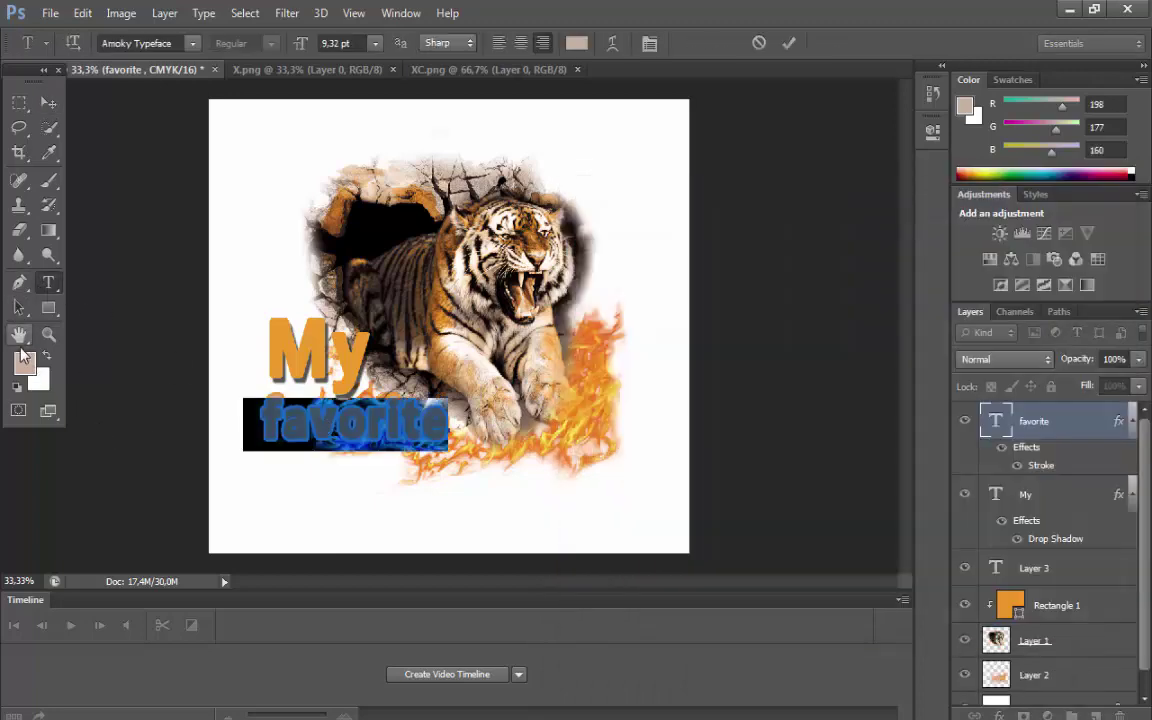
{"action": "left_click", "coordinate": [25, 364]}
{"action": "left_click", "coordinate": [781, 673]}
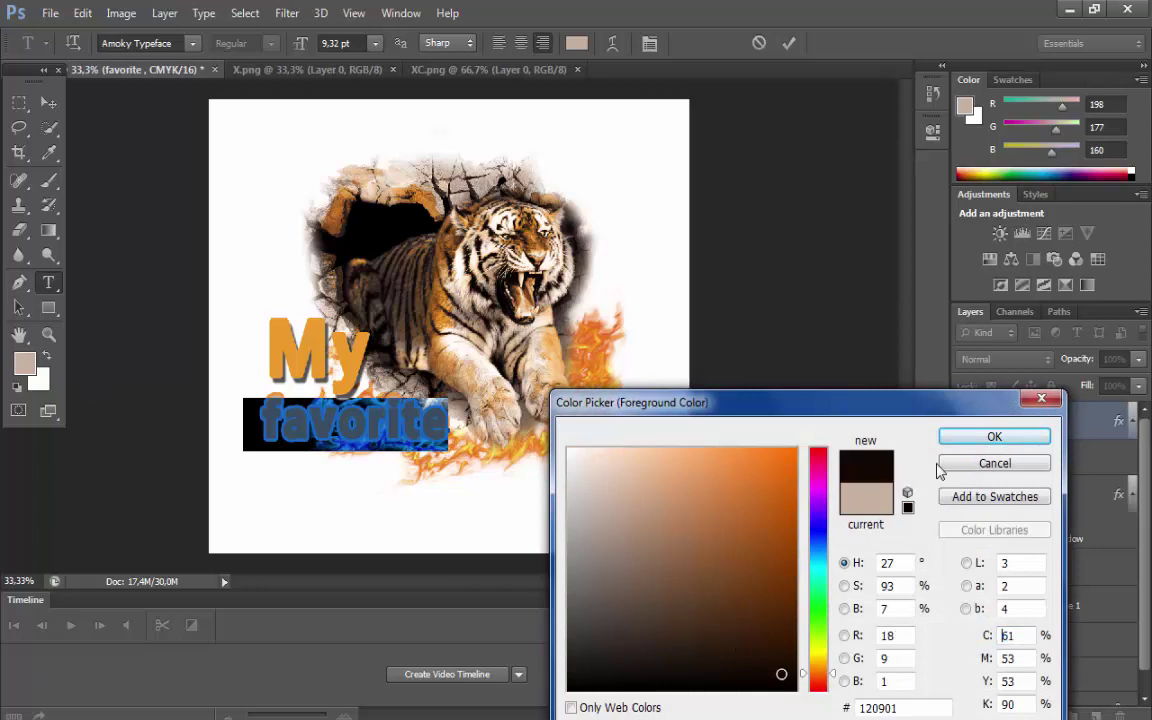
{"action": "left_click", "coordinate": [994, 436]}
{"action": "left_click", "coordinate": [54, 111]}
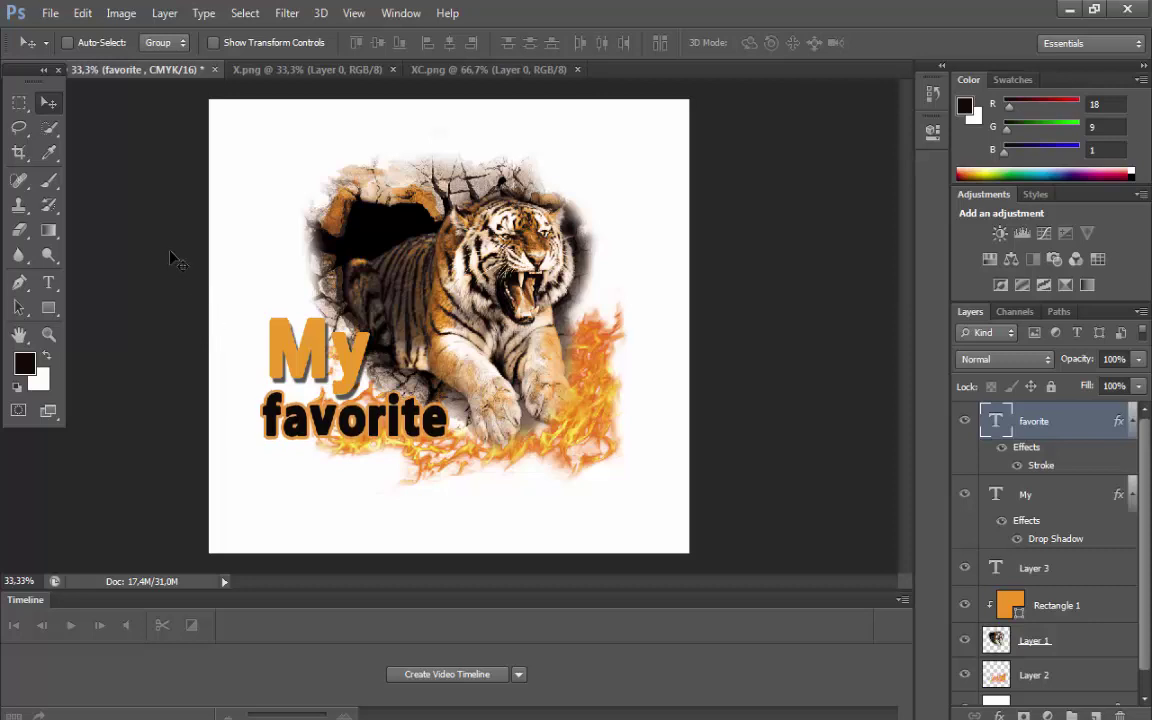
- Recolour the word 'My' near-black
{"action": "left_click", "coordinate": [48, 282]}
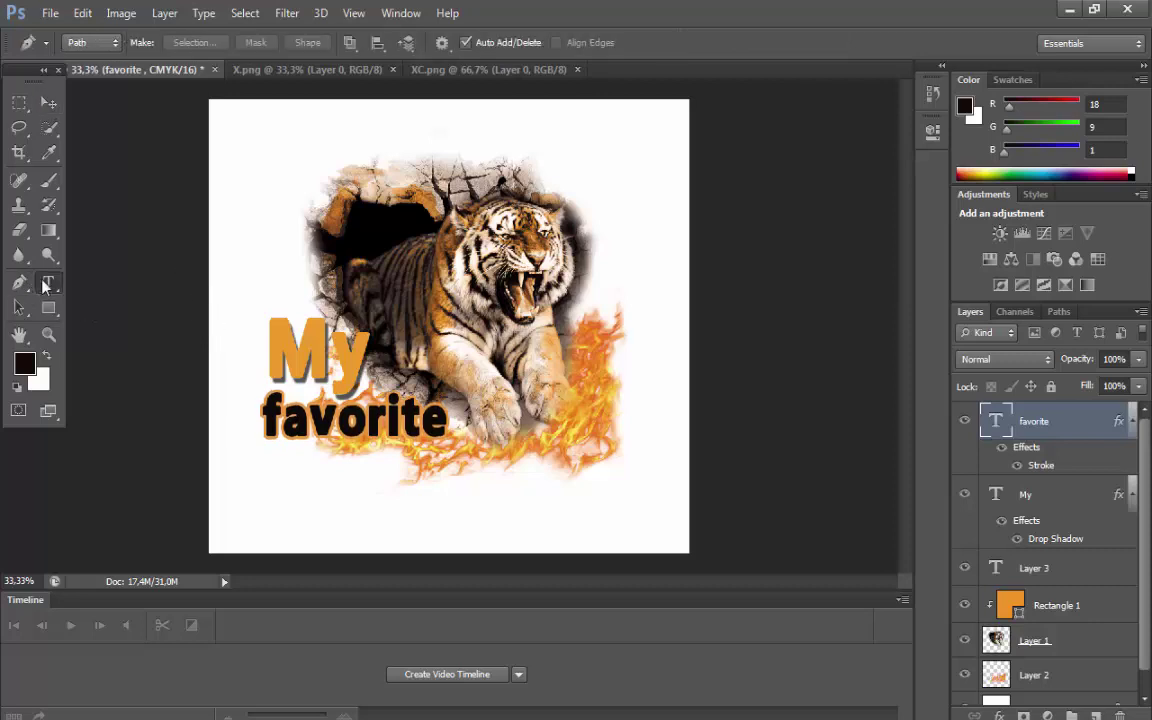
{"action": "double_click", "coordinate": [336, 360]}
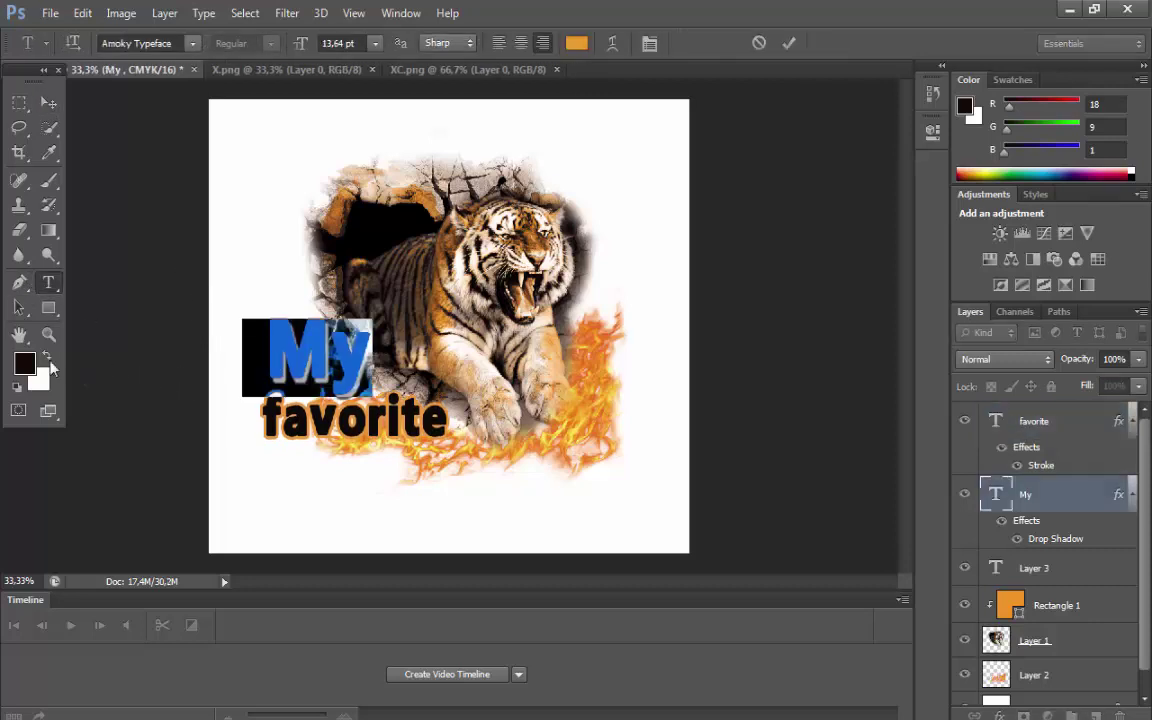
{"action": "left_click", "coordinate": [47, 103]}
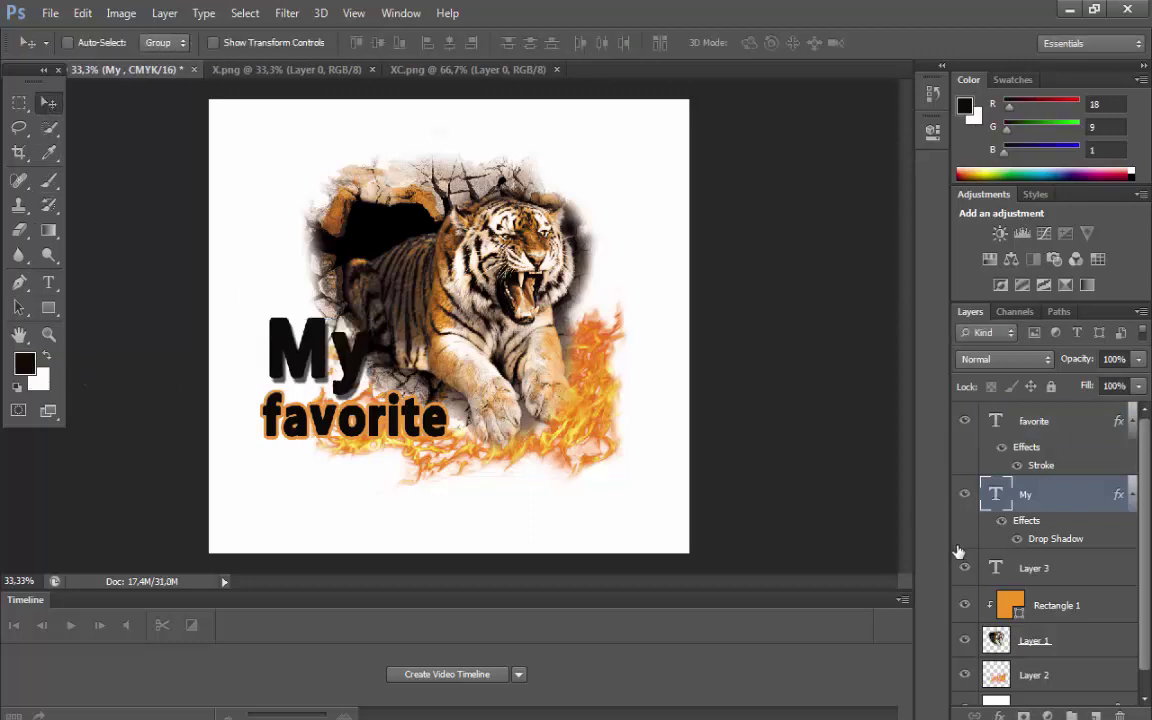
- Hide the drop shadow on 'My', try a tan 1 px stroke, then cancel it
{"action": "left_click", "coordinate": [1017, 539]}
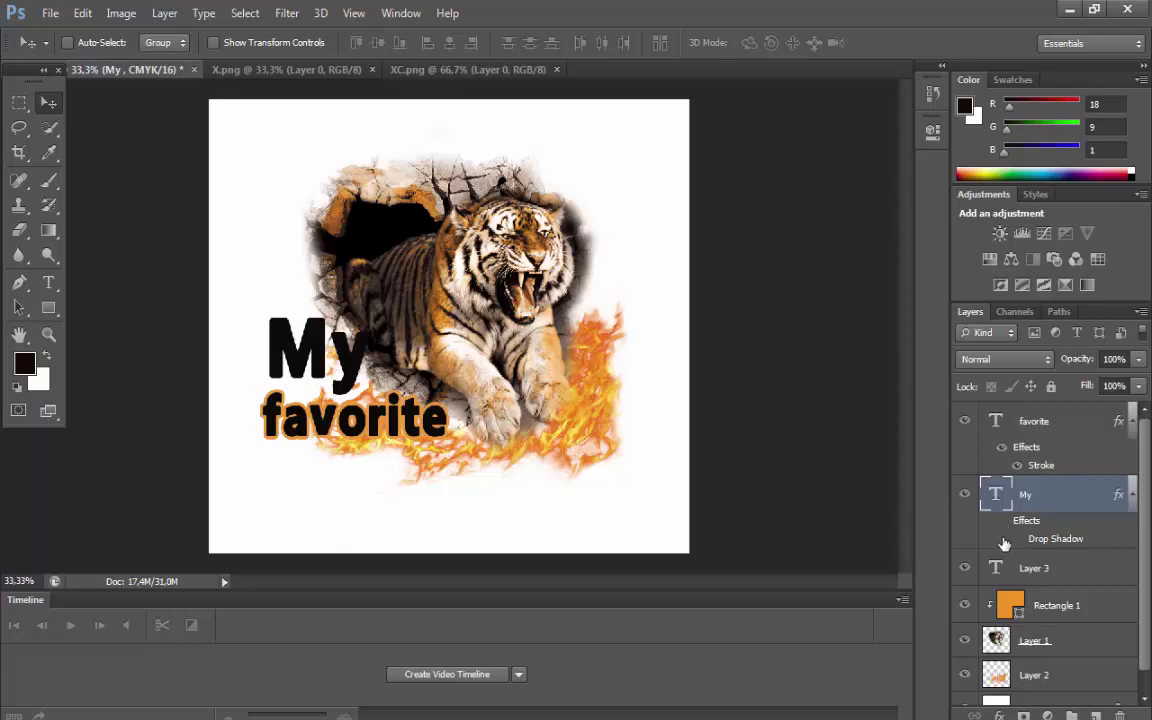
{"action": "left_click", "coordinate": [999, 716]}
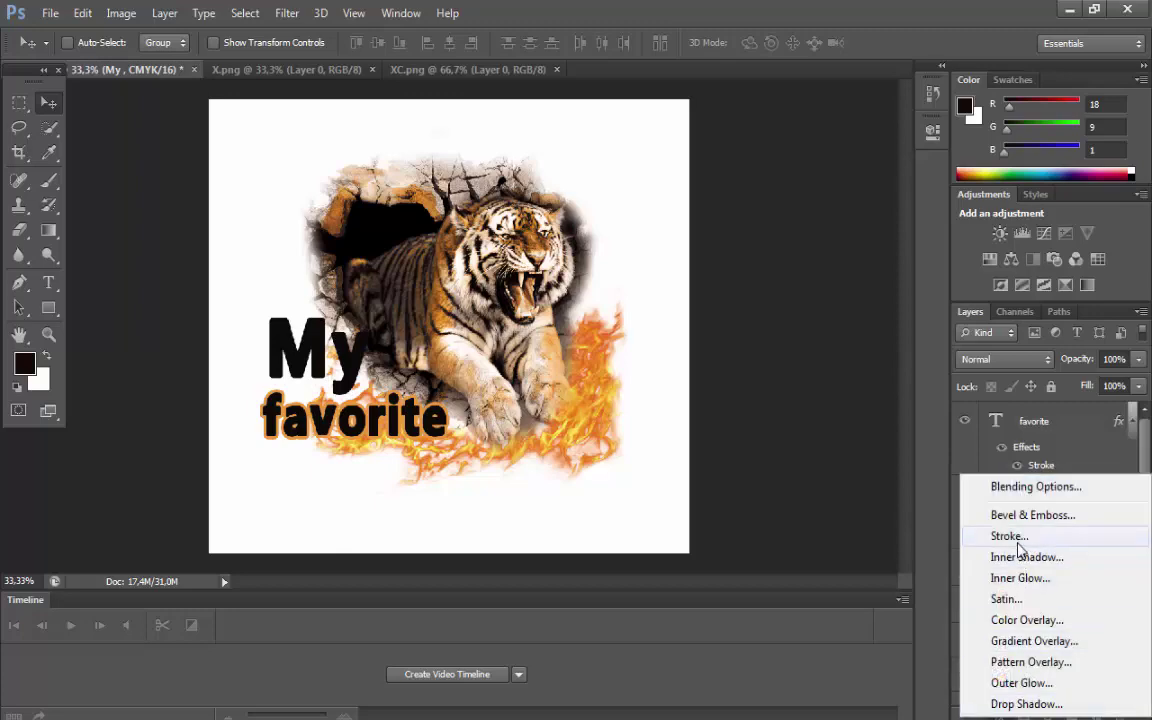
{"action": "left_click", "coordinate": [1018, 535]}
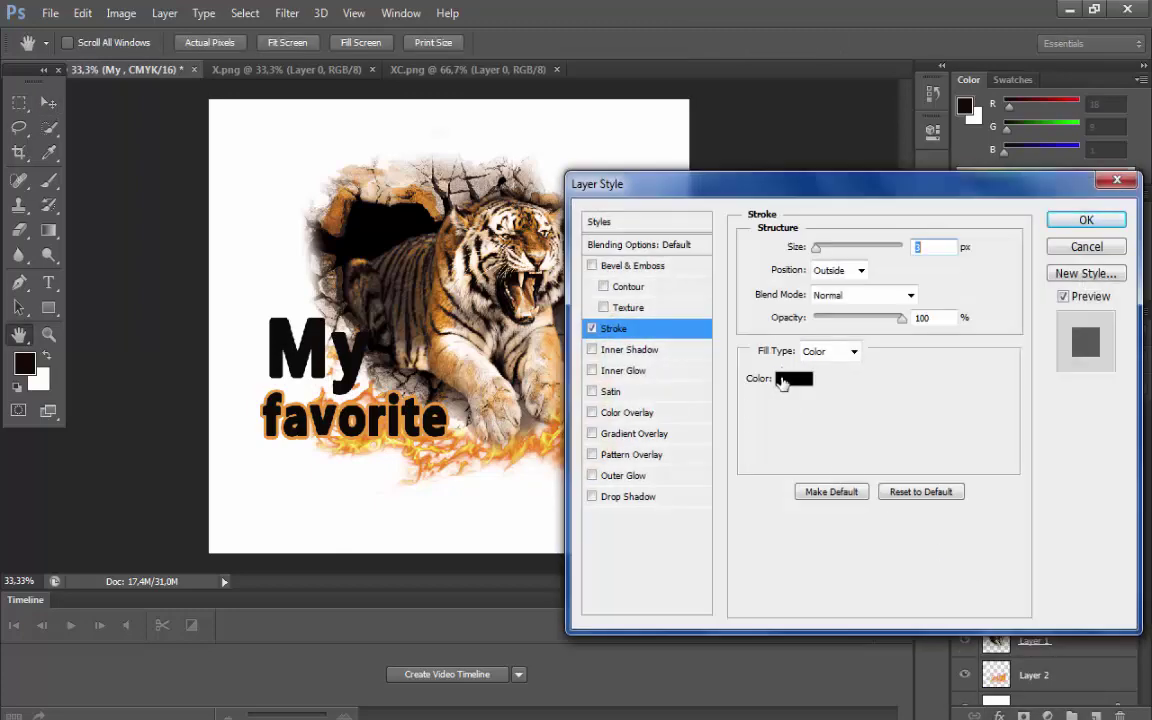
{"action": "left_click", "coordinate": [783, 380]}
{"action": "left_click", "coordinate": [427, 412]}
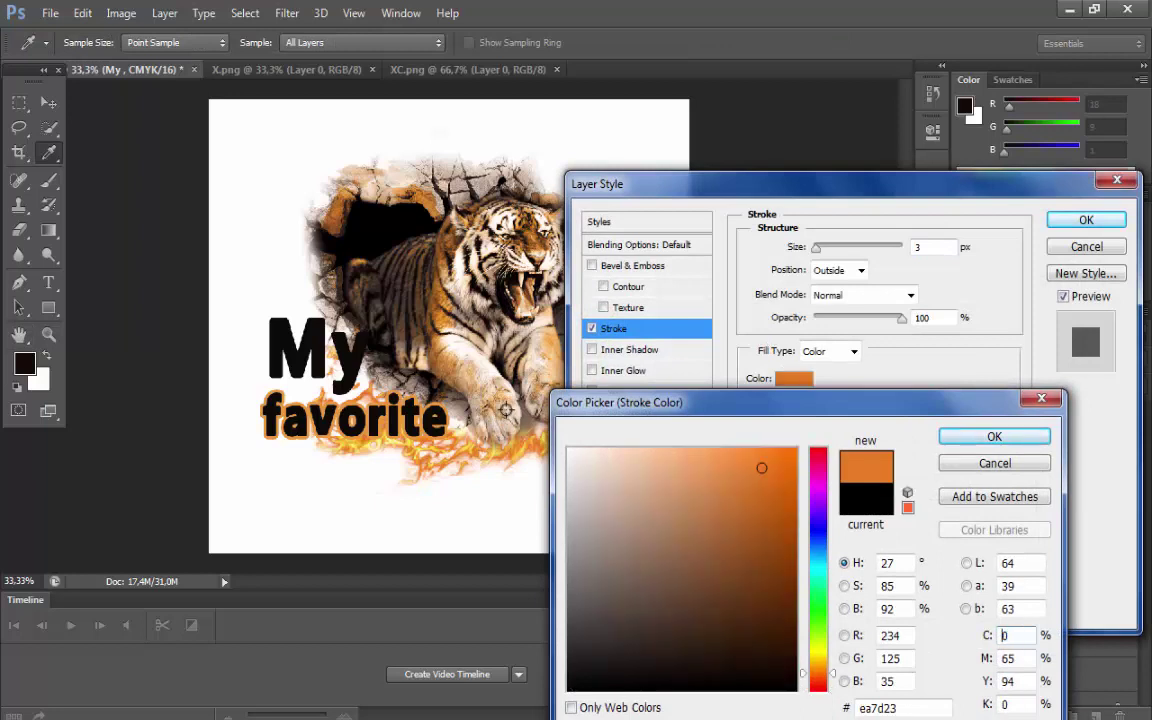
{"action": "left_click", "coordinate": [400, 335]}
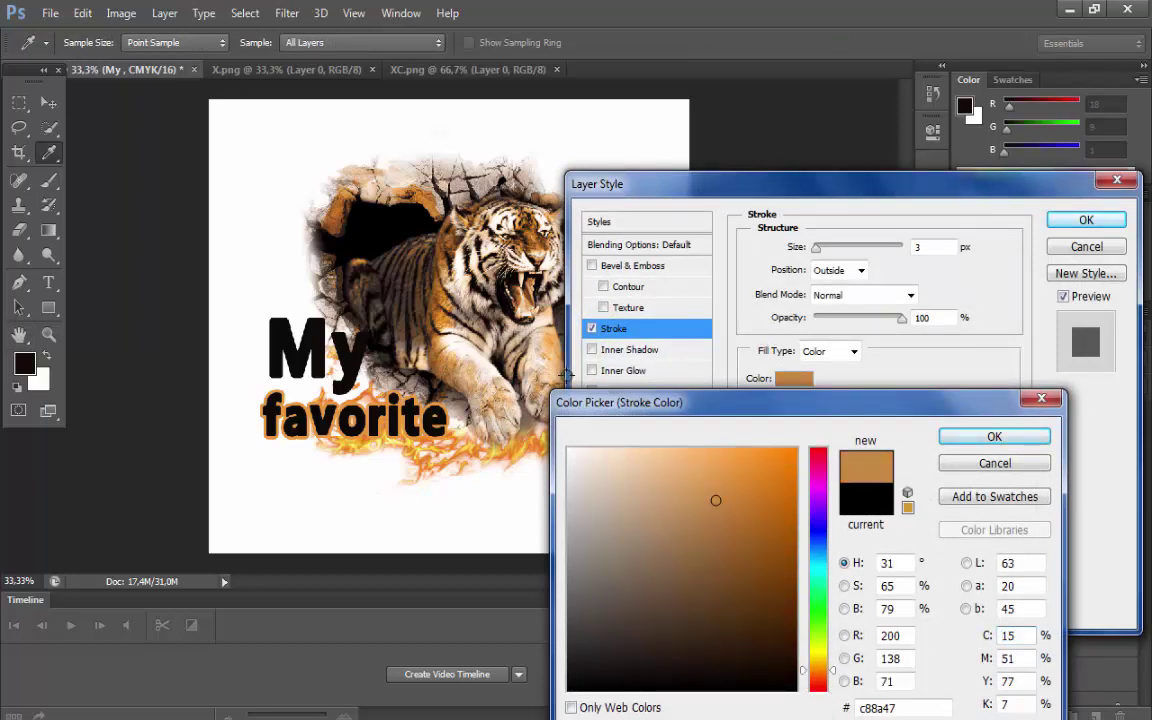
{"action": "left_click", "coordinate": [963, 436]}
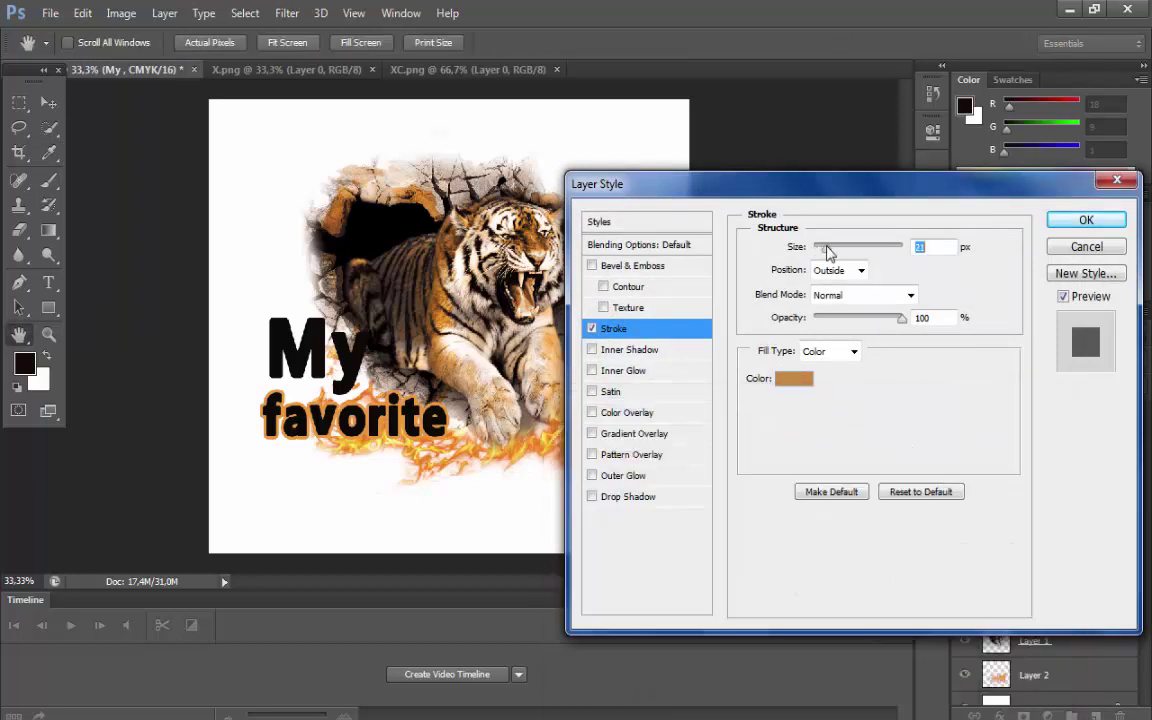
{"action": "left_click_drag", "start_coordinate": [836, 248], "coordinate": [800, 246]}
{"action": "left_click", "coordinate": [1070, 246]}
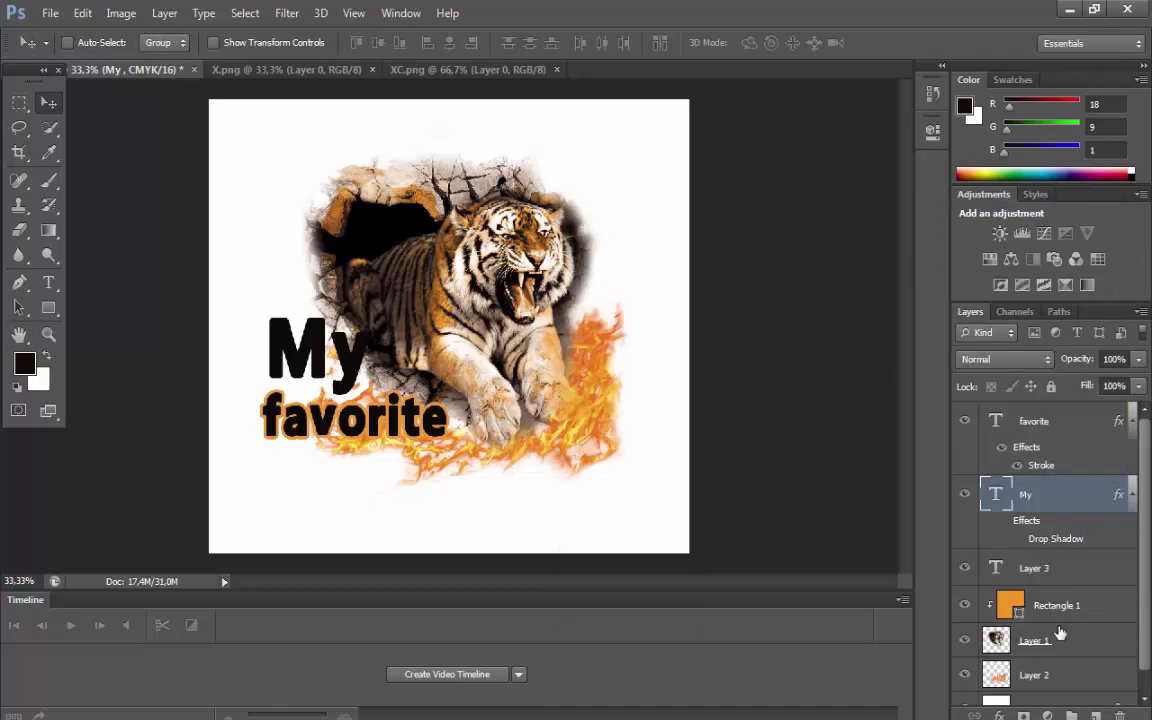
- Delete the unused Layer 3 and give 'My' an orange outline stroke
{"action": "left_click", "coordinate": [1038, 578]}
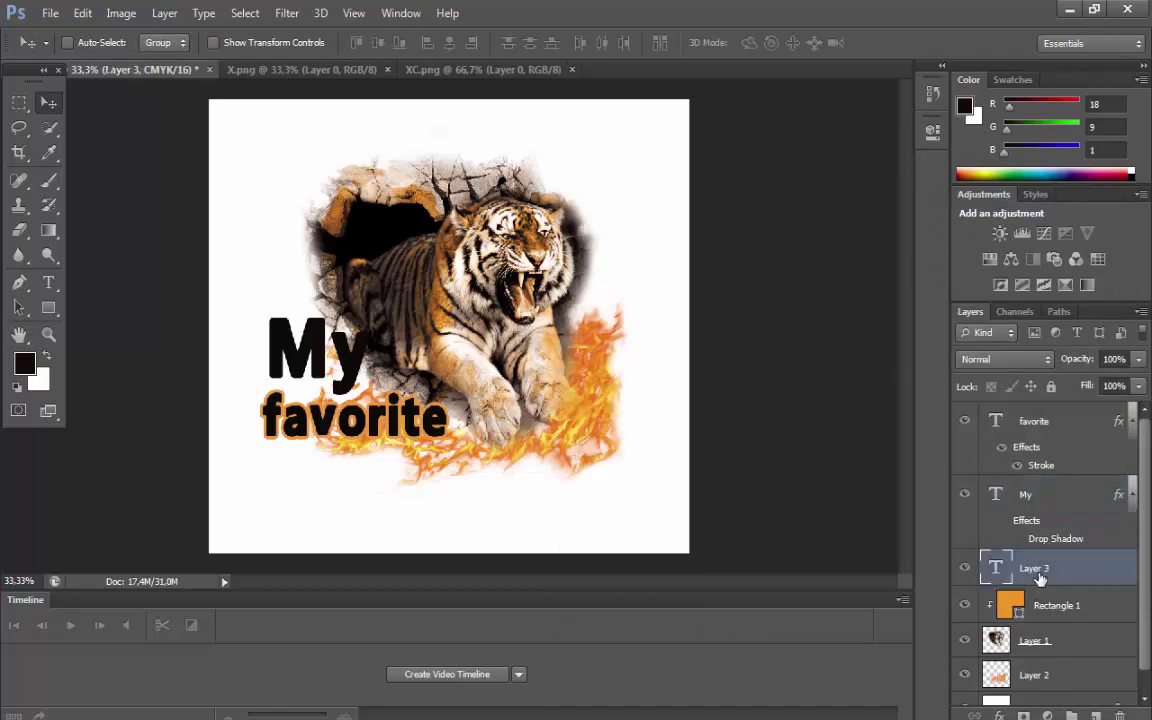
{"action": "key", "text": "Delete"}
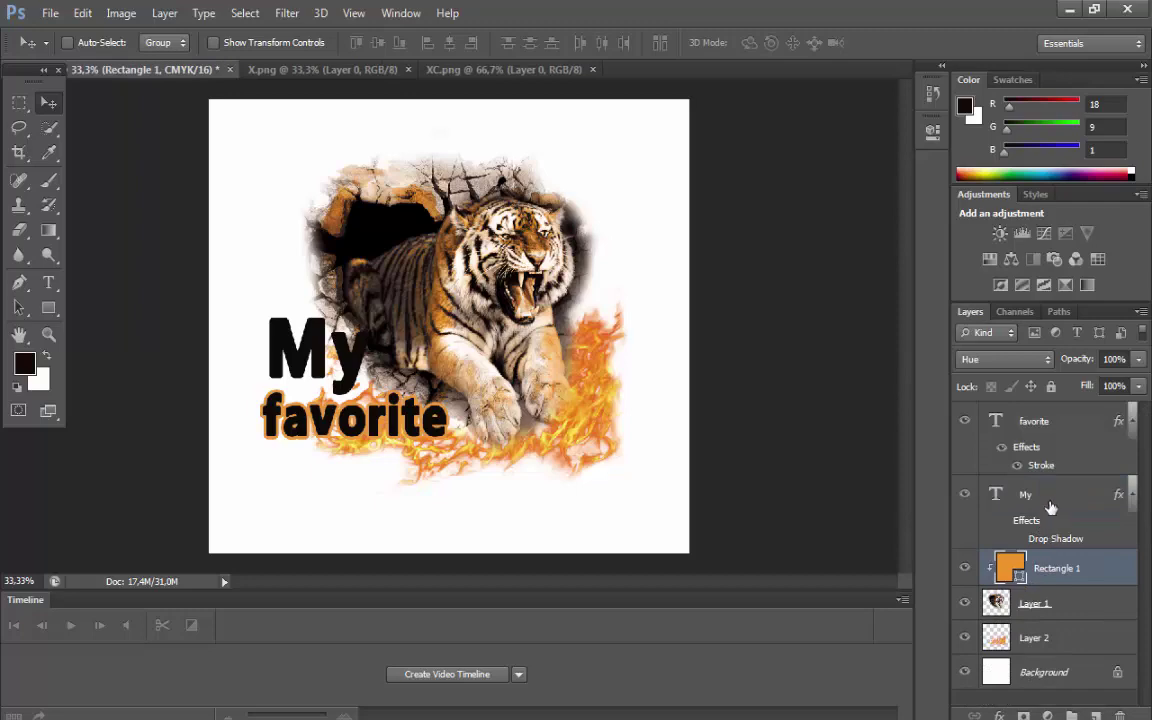
{"action": "left_click", "coordinate": [1050, 508]}
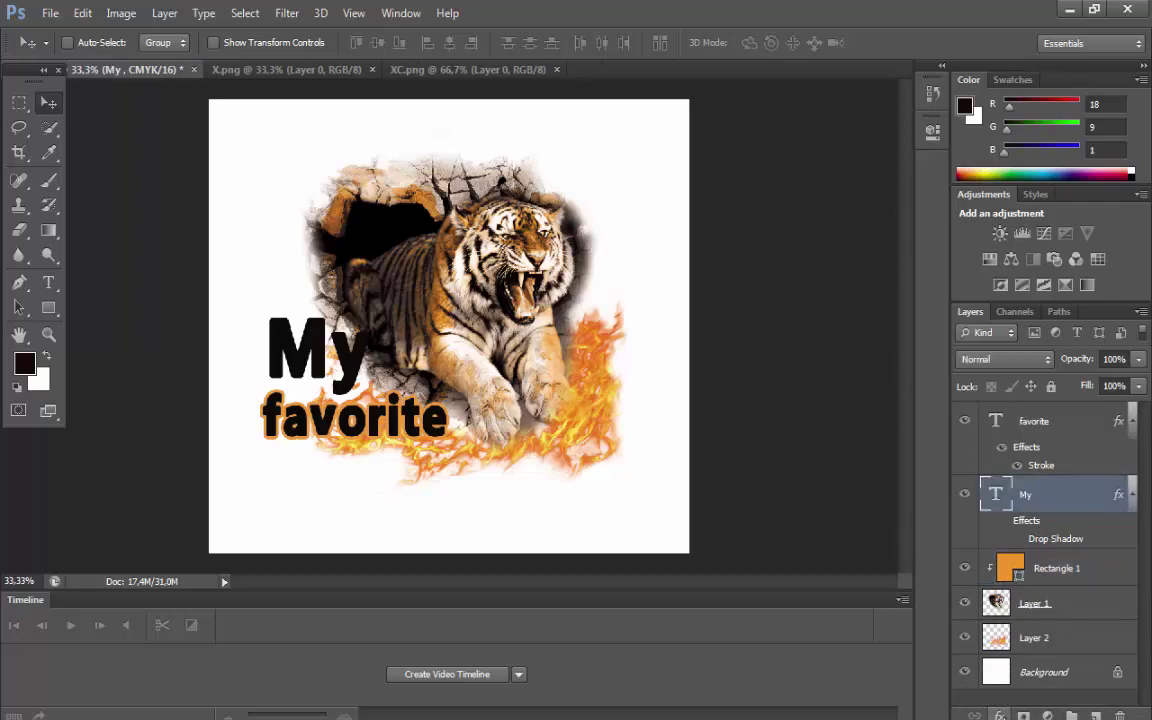
{"action": "left_click", "coordinate": [1000, 716]}
{"action": "left_click", "coordinate": [1000, 533]}
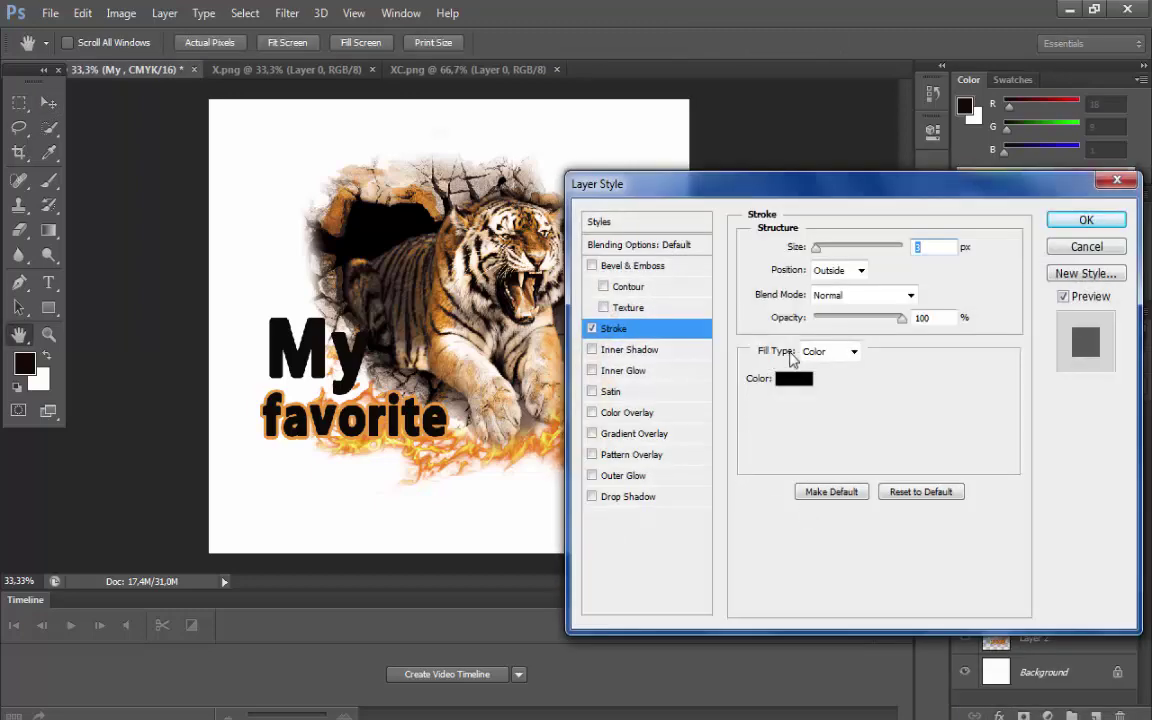
{"action": "left_click", "coordinate": [792, 388]}
{"action": "left_click", "coordinate": [383, 328]}
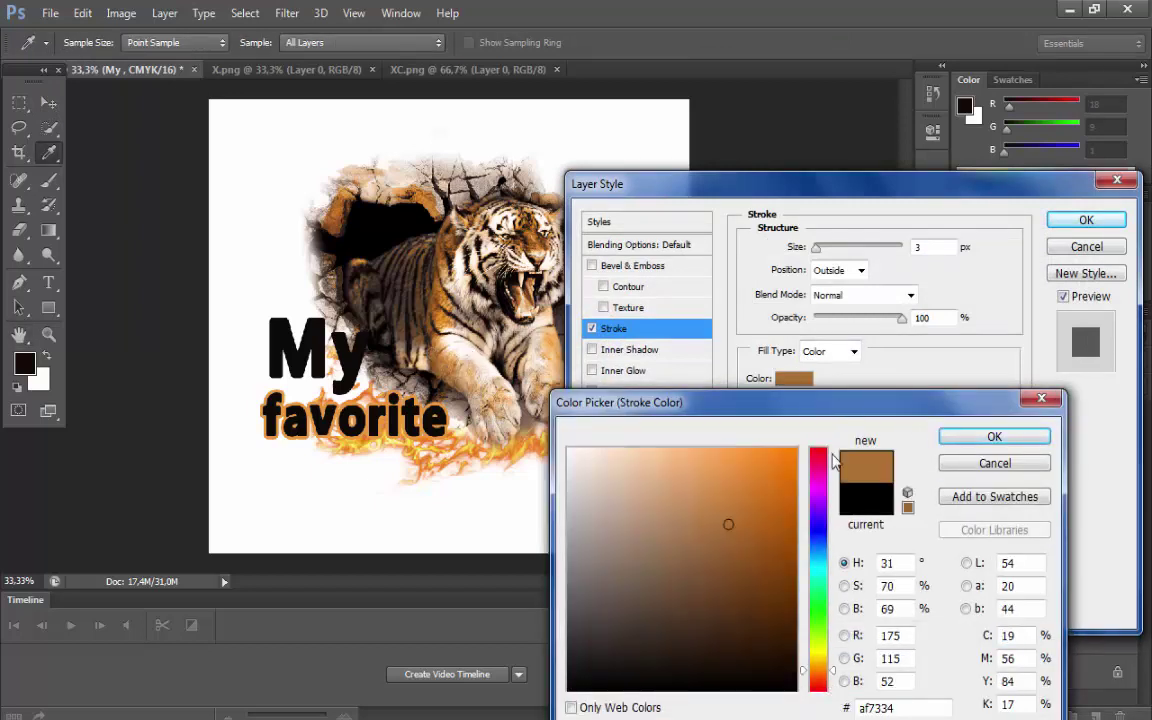
{"action": "left_click", "coordinate": [779, 460]}
{"action": "left_click", "coordinate": [994, 436]}
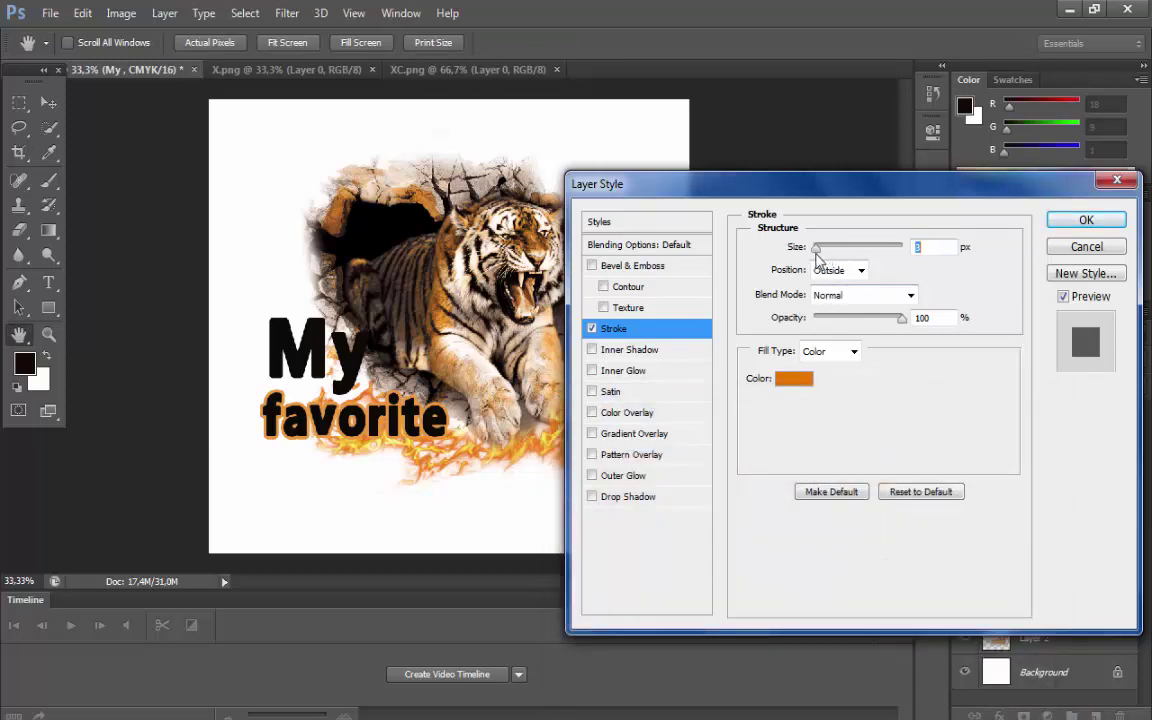
{"action": "left_click", "coordinate": [1086, 220]}
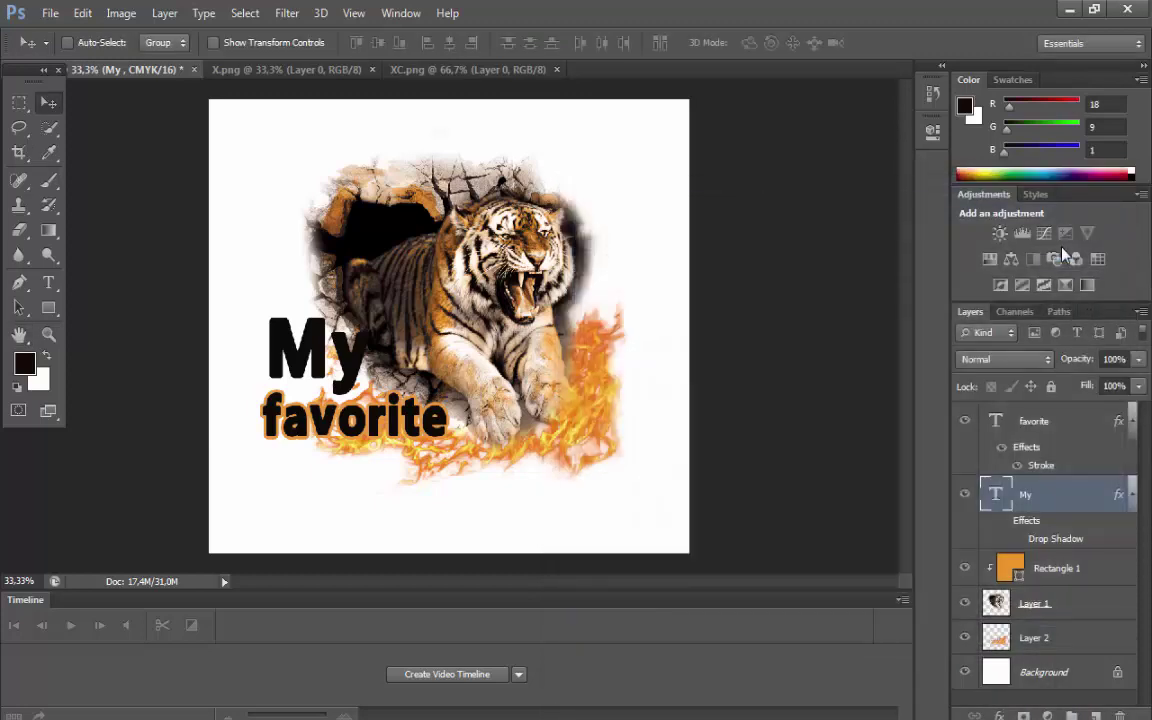
- Delete the 'My' layer and duplicate 'favorite', moving the copy up and left
{"action": "key", "text": "Delete"}
{"action": "left_click", "coordinate": [1066, 438]}
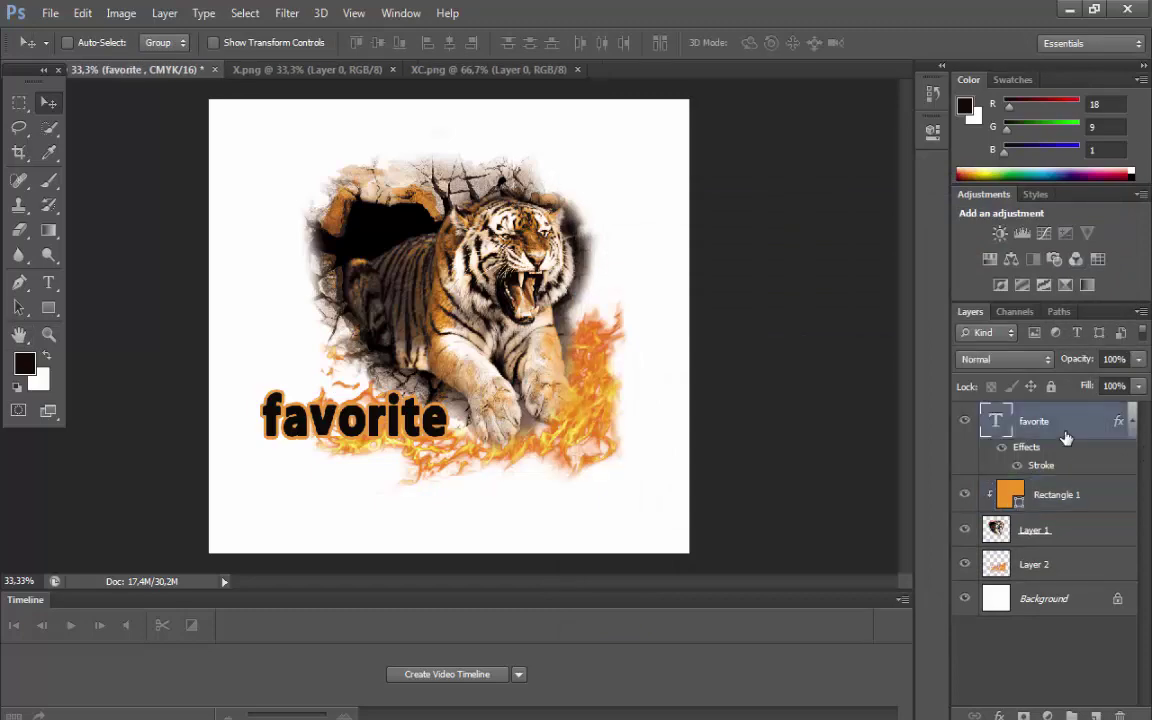
{"action": "right_click", "coordinate": [1066, 438]}
{"action": "left_click", "coordinate": [786, 135]}
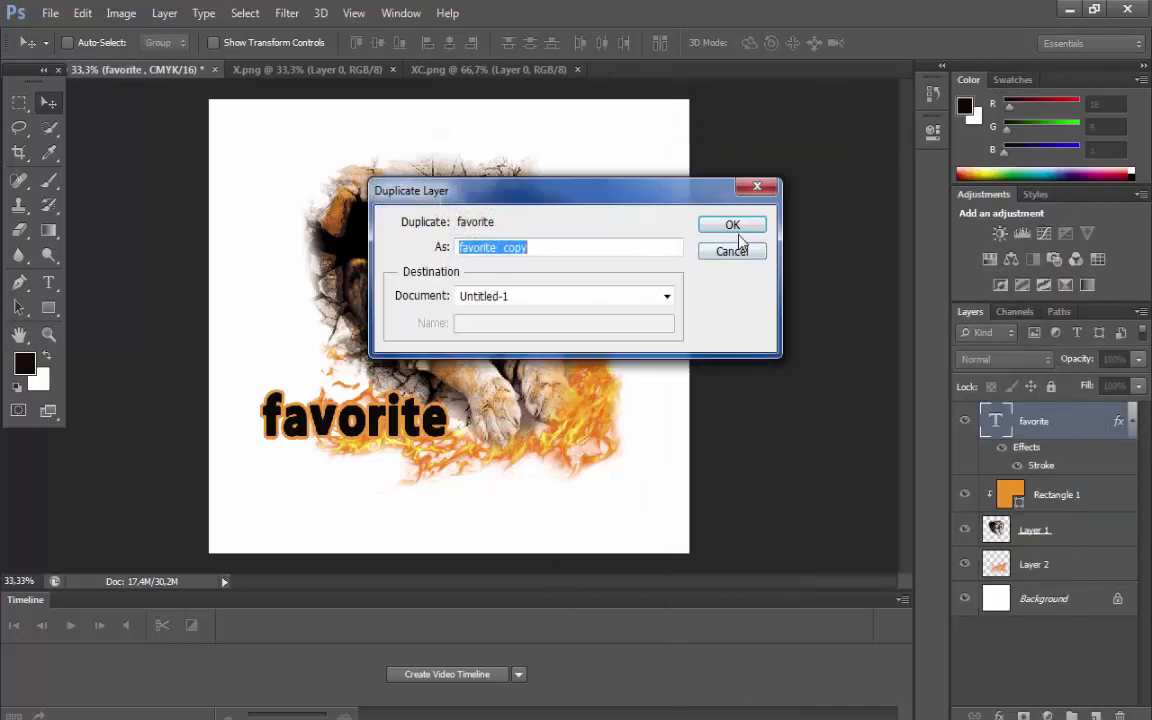
{"action": "key", "text": "Return"}
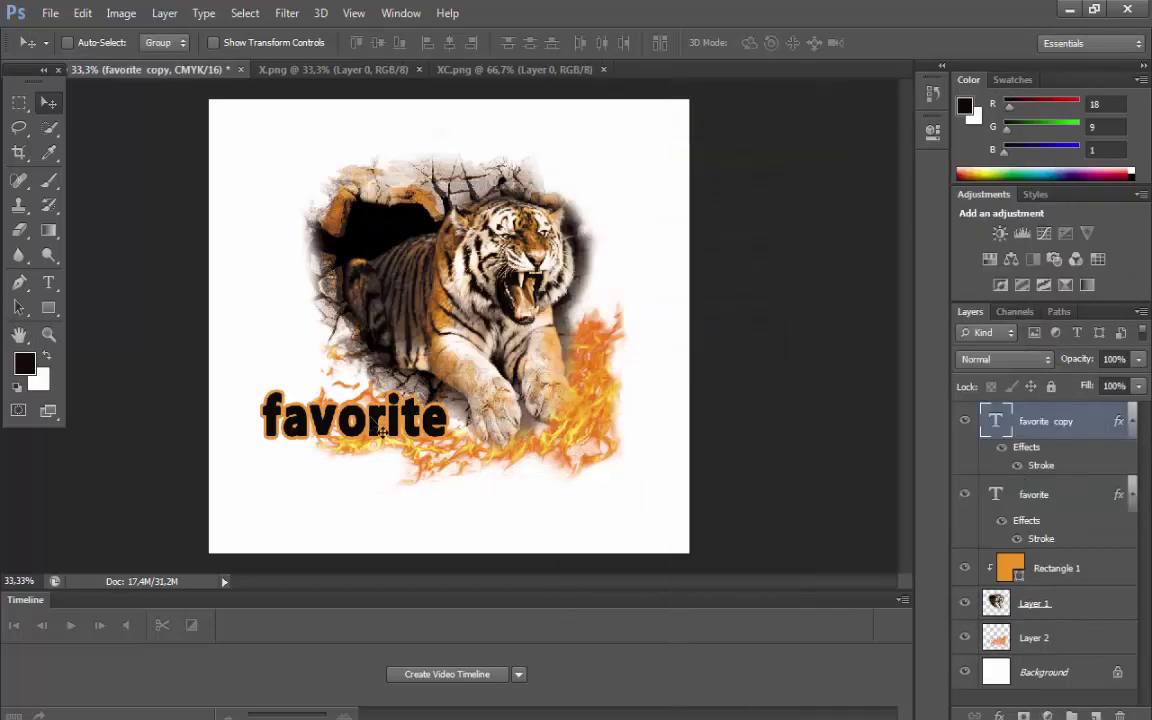
{"action": "left_click_drag", "start_coordinate": [372, 363], "coordinate": [332, 277]}
- Replace the text in the duplicated layer with 'MY'
{"action": "left_click", "coordinate": [48, 283]}
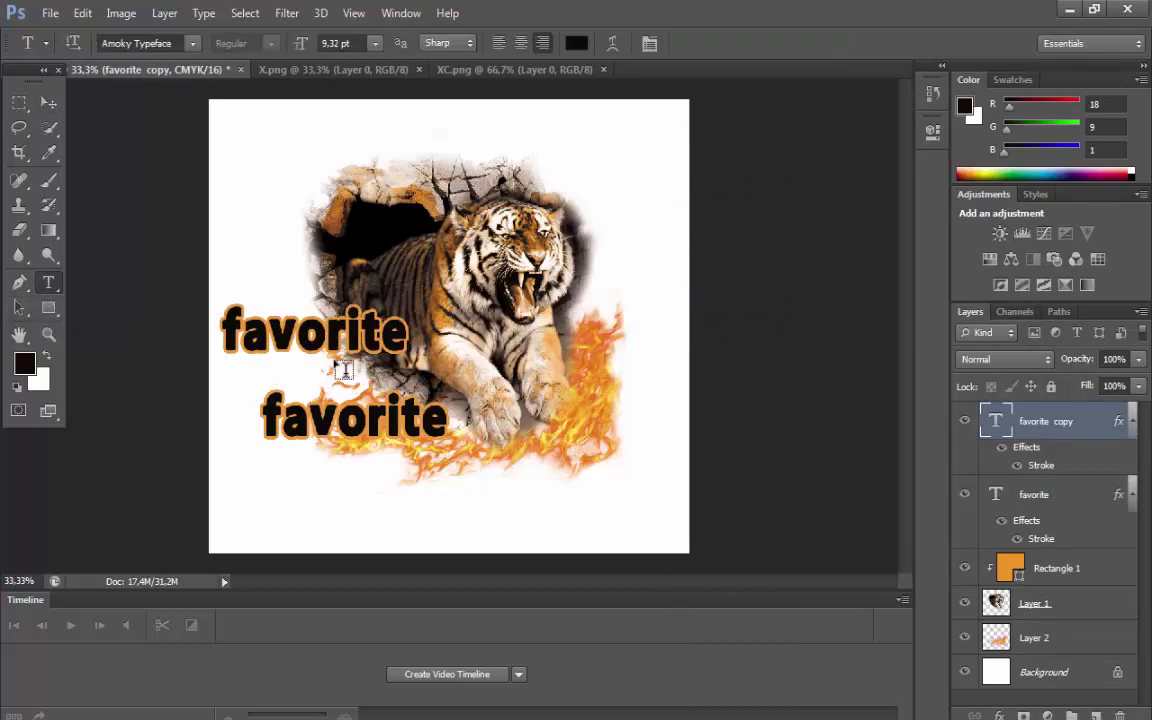
{"action": "double_click", "coordinate": [330, 335]}
{"action": "right_click", "coordinate": [337, 343]}
{"action": "left_click", "coordinate": [386, 404]}
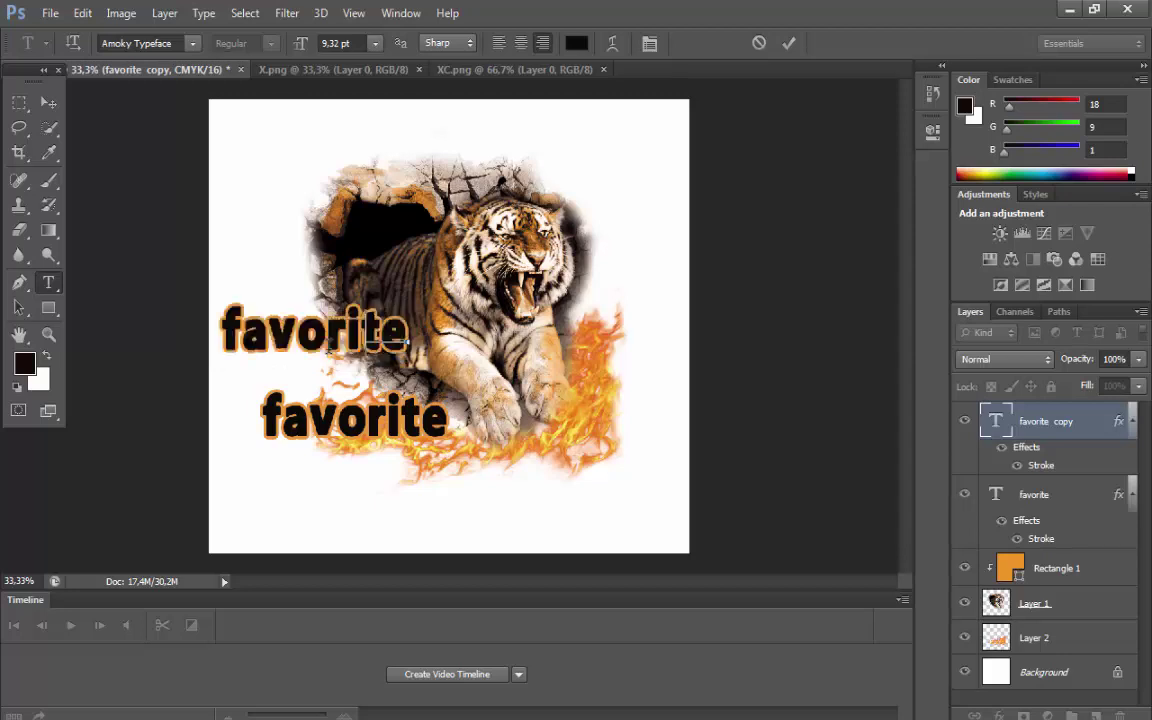
{"action": "type", "text": "MY"}
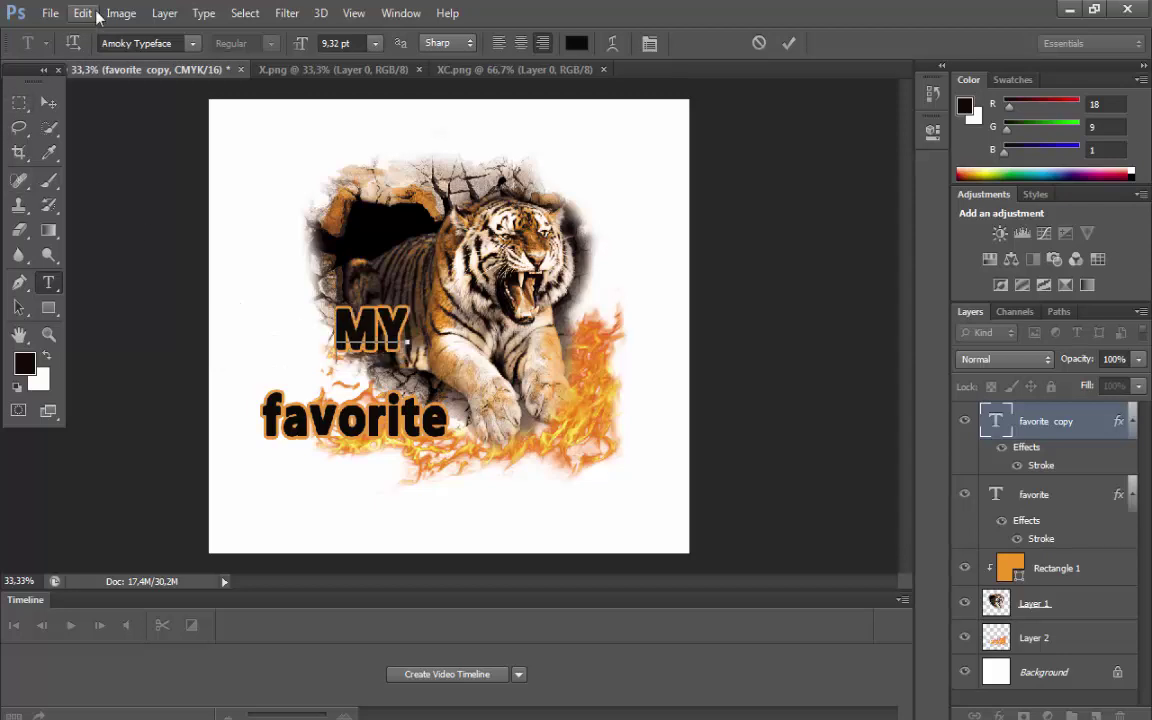
- Enlarge 'MY' to about 154% × 130% above 'favorite'
{"action": "left_click", "coordinate": [83, 13]}
{"action": "left_click", "coordinate": [152, 368]}
{"action": "mouse_move", "coordinate": [408, 360]}
{"action": "left_mouse_down"}
{"action": "mouse_move", "coordinate": [447, 378]}
{"action": "mouse_move", "coordinate": [368, 360]}
{"action": "left_mouse_up"}
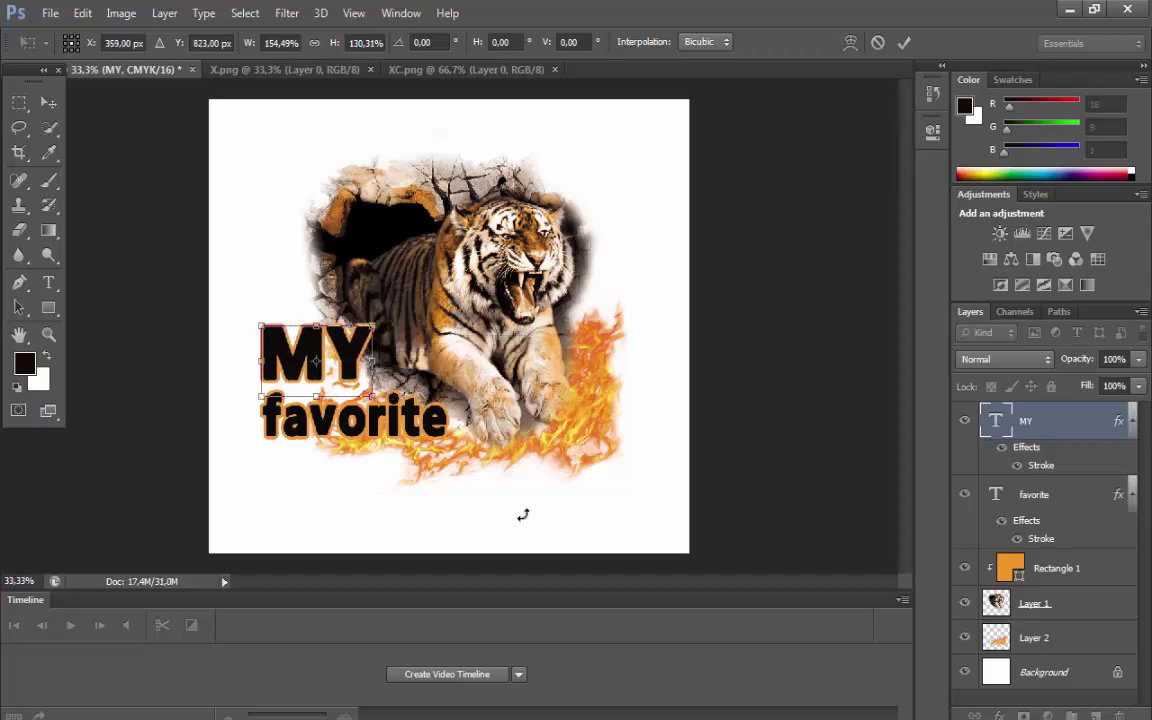
{"action": "key", "text": "Return"}
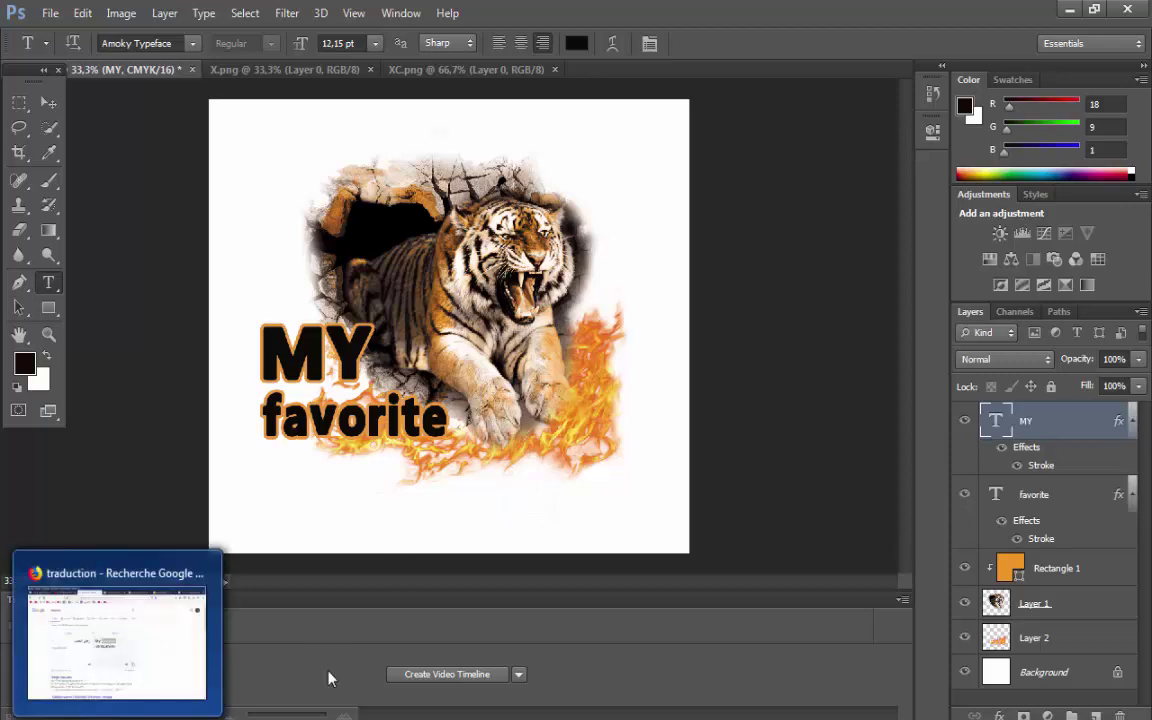
- Type 'COMPANY' as a new text layer below the artwork
{"action": "left_click", "coordinate": [434, 532]}
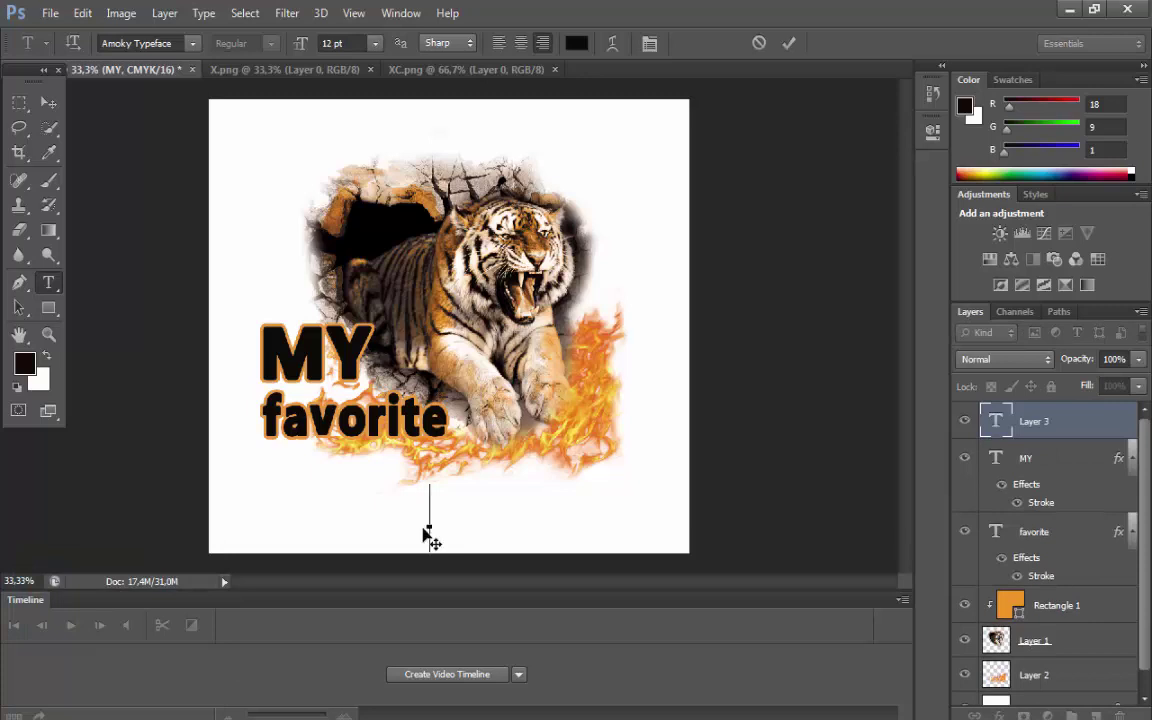
{"action": "type", "text": "COM"}
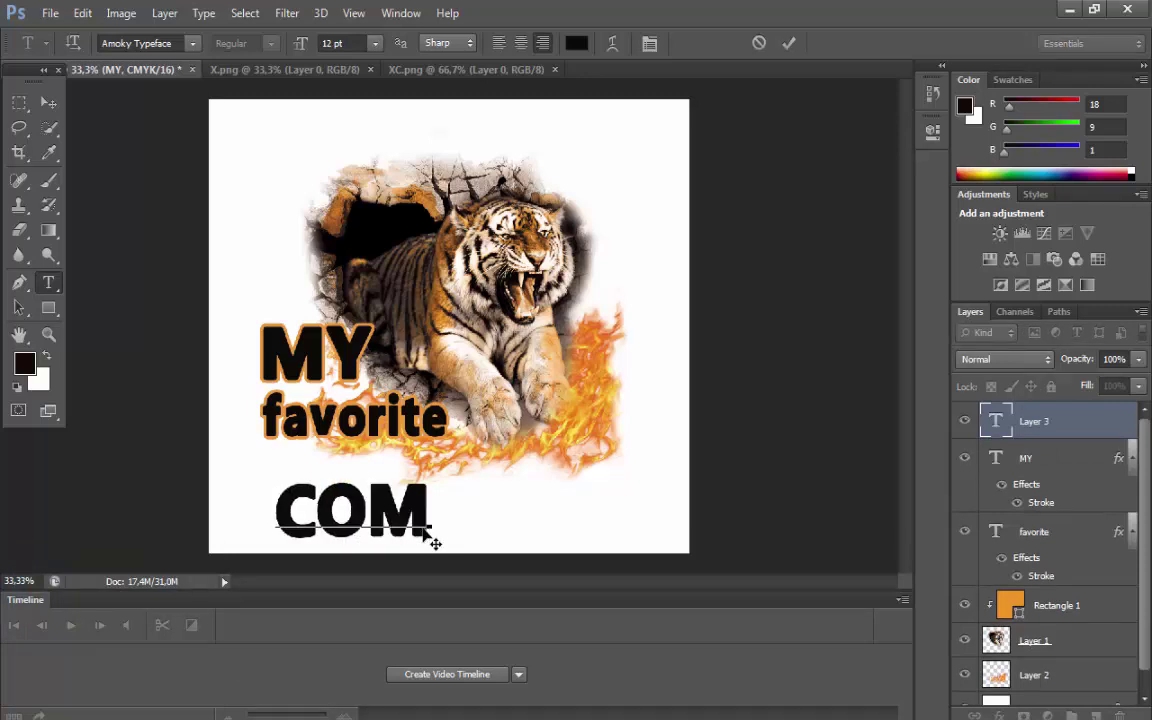
{"action": "type", "text": "PA"}
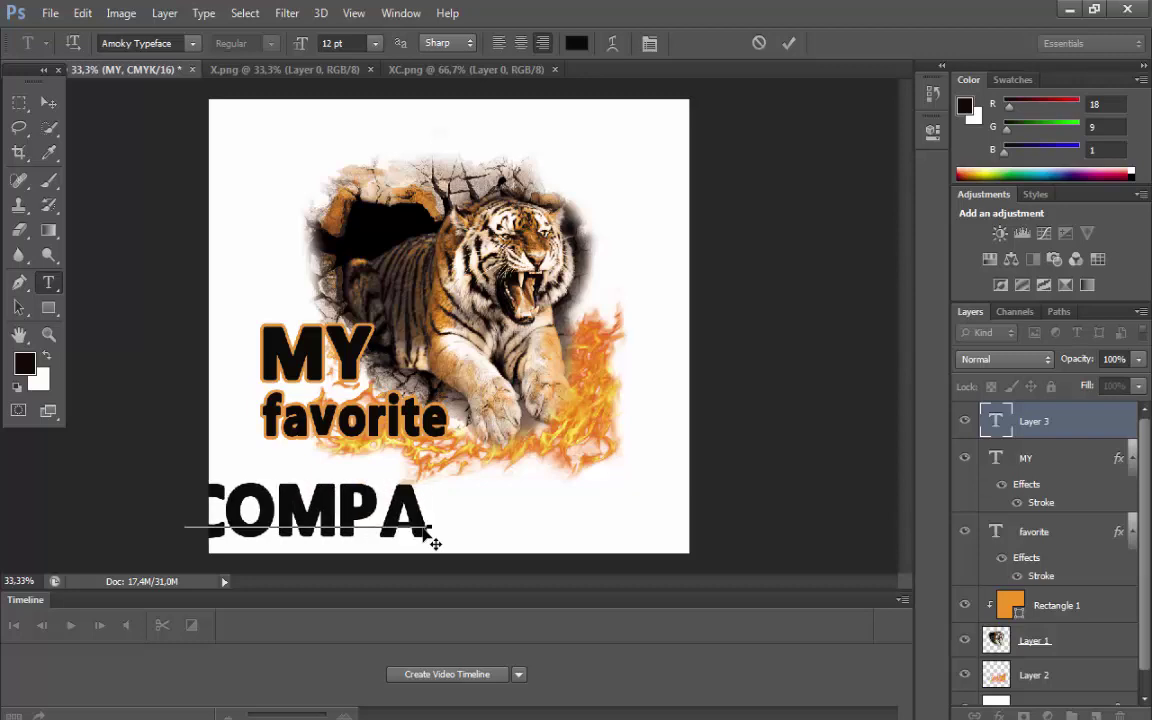
{"action": "type", "text": "NY"}
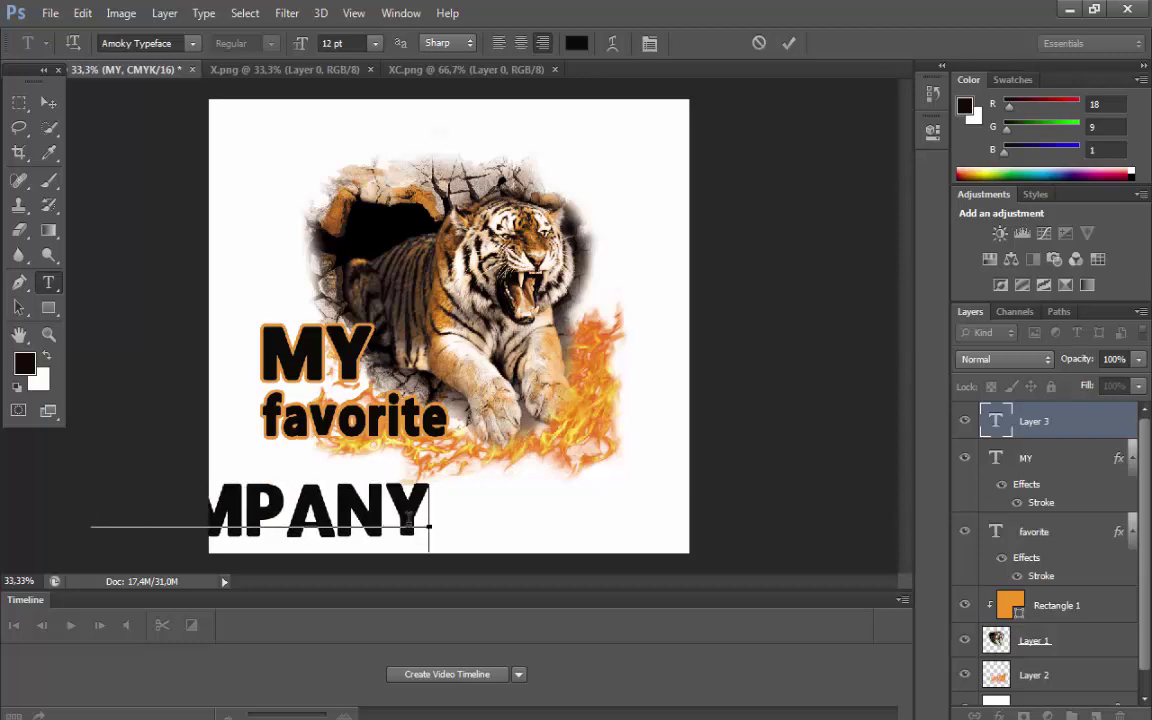
{"action": "key", "text": "ctrl+a"}
- Scale 'COMPANY' to about 73% × 71%, centred below 'favorite'
{"action": "left_click", "coordinate": [82, 12]}
{"action": "left_click", "coordinate": [160, 376]}
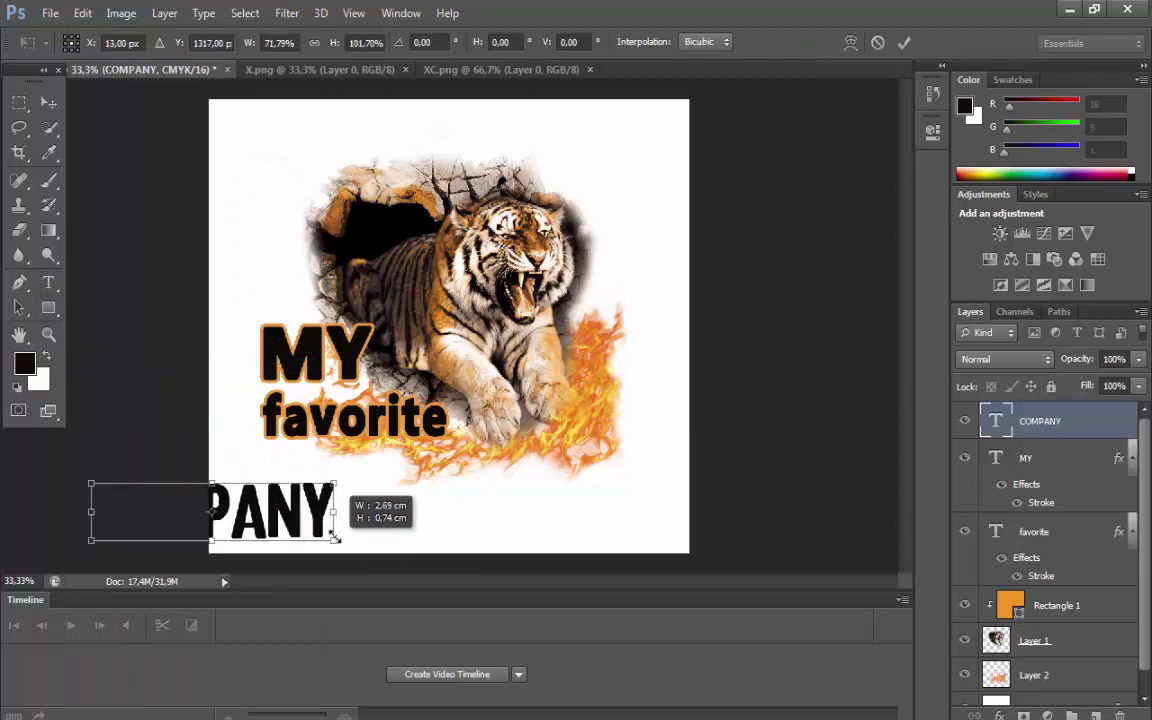
{"action": "mouse_move", "coordinate": [430, 551]}
{"action": "left_mouse_down"}
{"action": "mouse_move", "coordinate": [333, 528]}
{"action": "mouse_move", "coordinate": [538, 516]}
{"action": "left_mouse_up"}
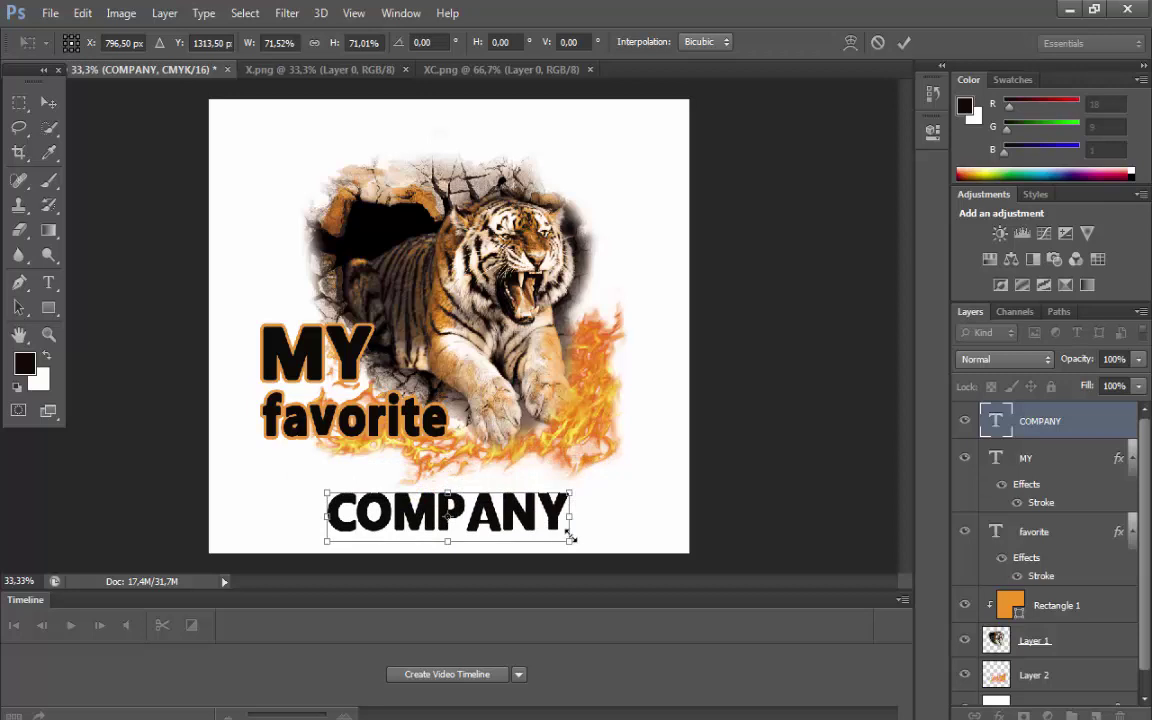
{"action": "left_click_drag", "start_coordinate": [570, 538], "coordinate": [578, 543]}
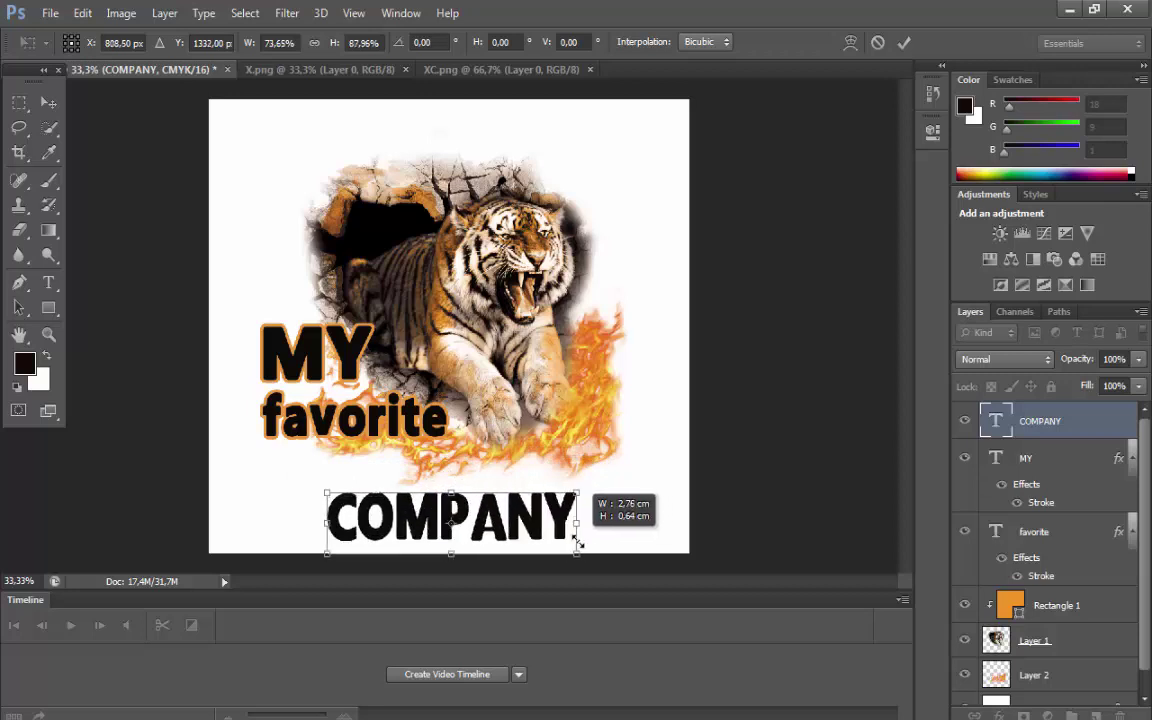
{"action": "left_click_drag", "start_coordinate": [578, 543], "coordinate": [576, 539]}
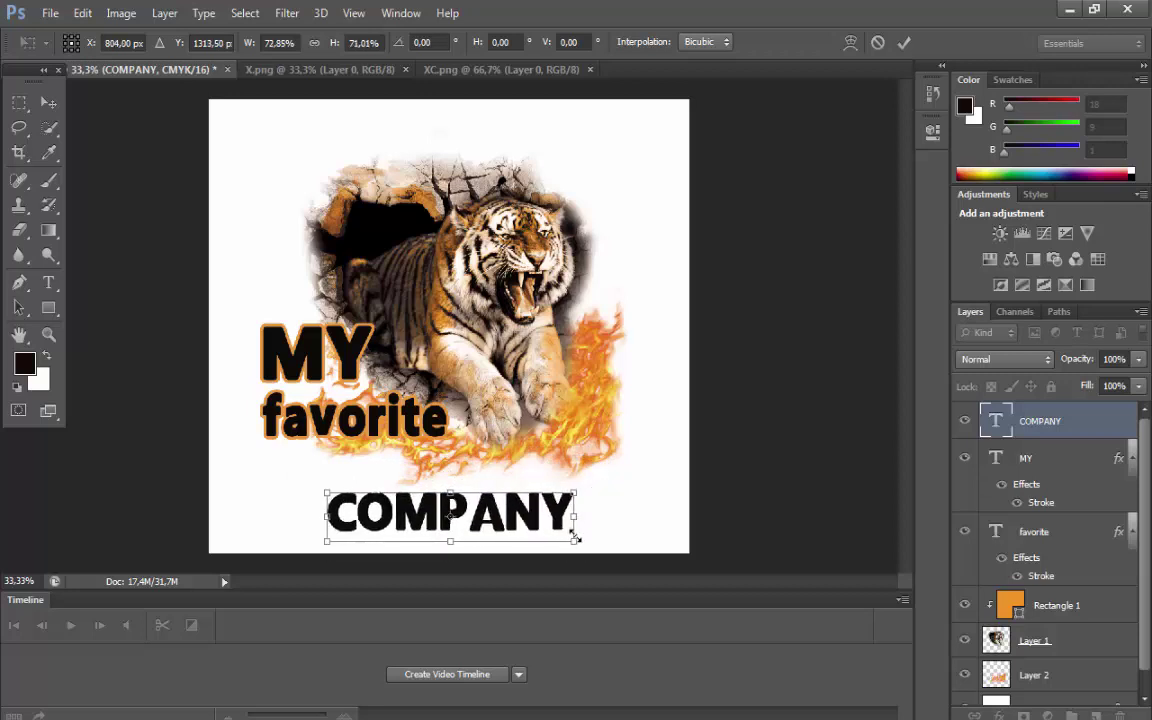
{"action": "key", "text": "Return"}
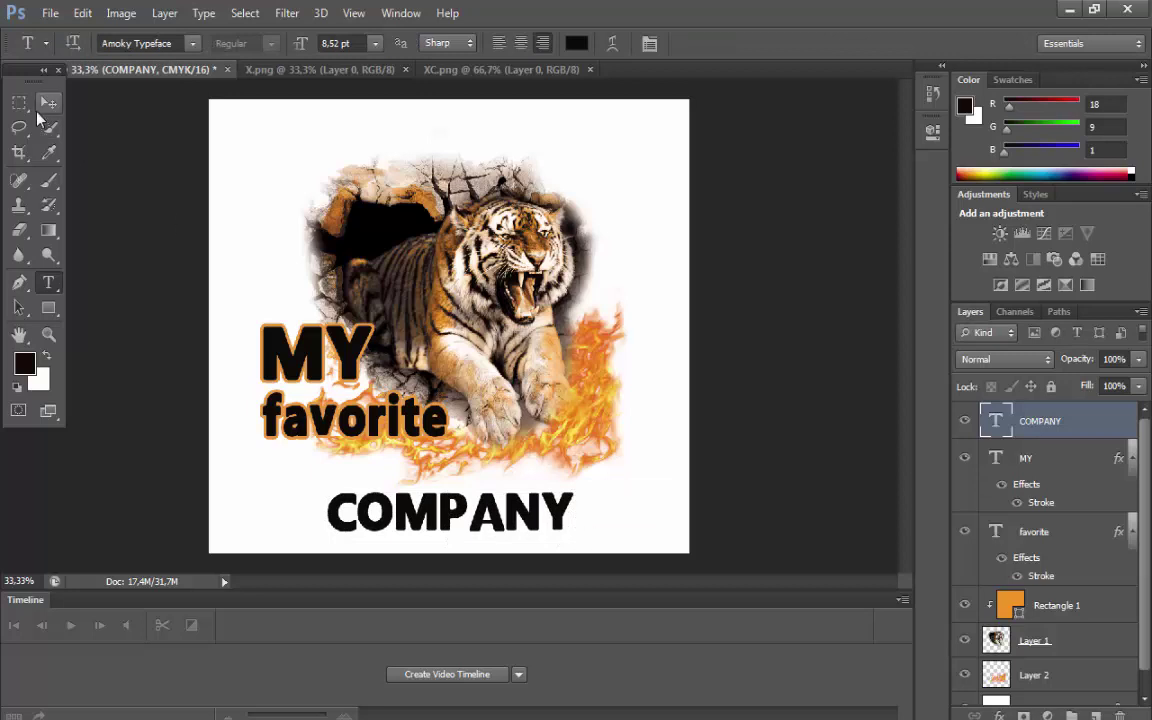
- Draw a rectangular selection around the 'COMPANY' text
{"action": "left_click", "coordinate": [42, 108]}
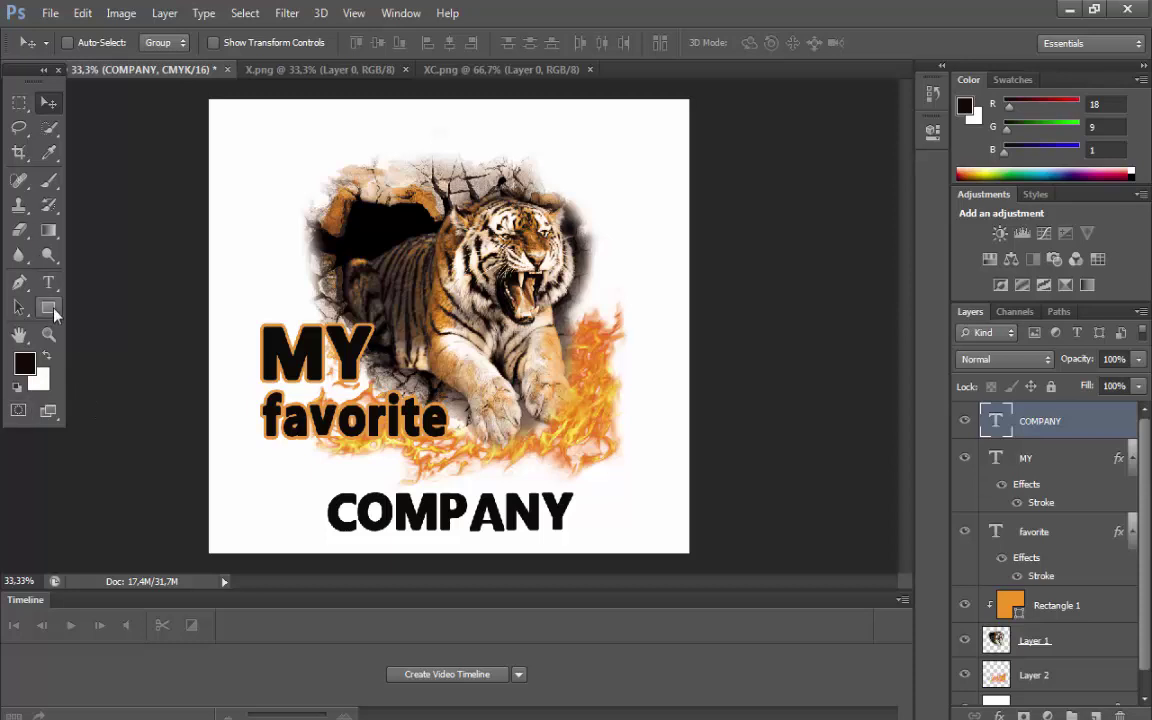
{"action": "left_click", "coordinate": [19, 102]}
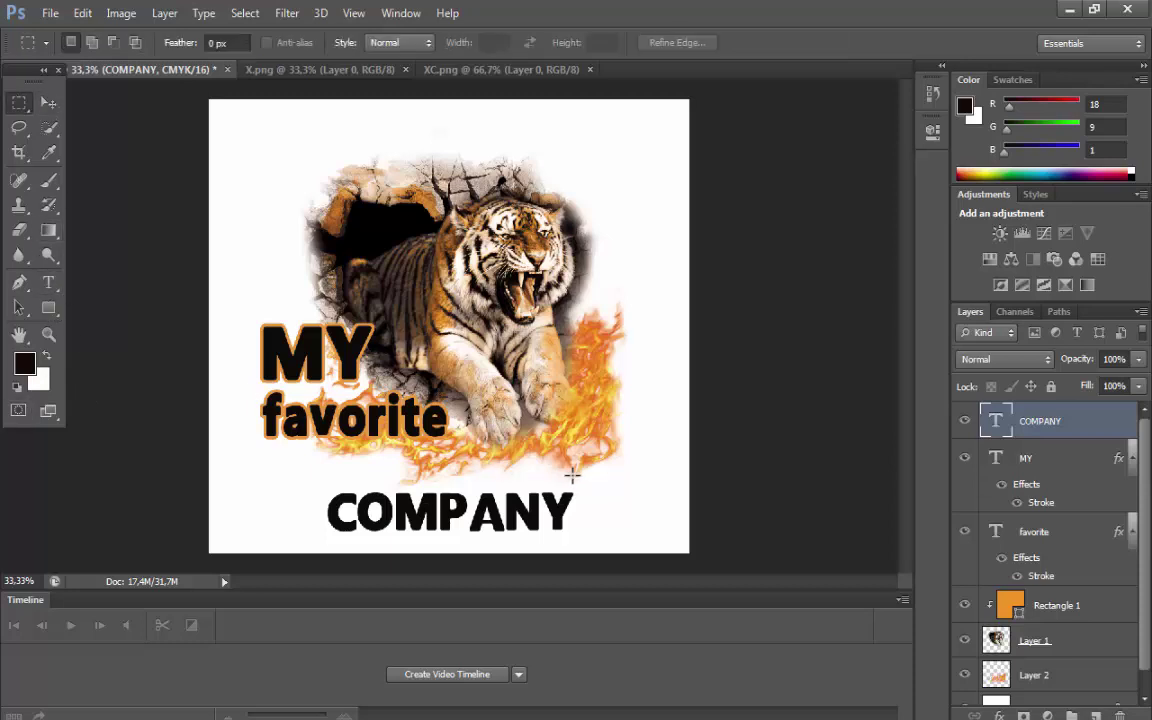
{"action": "left_click_drag", "start_coordinate": [576, 478], "coordinate": [316, 552]}
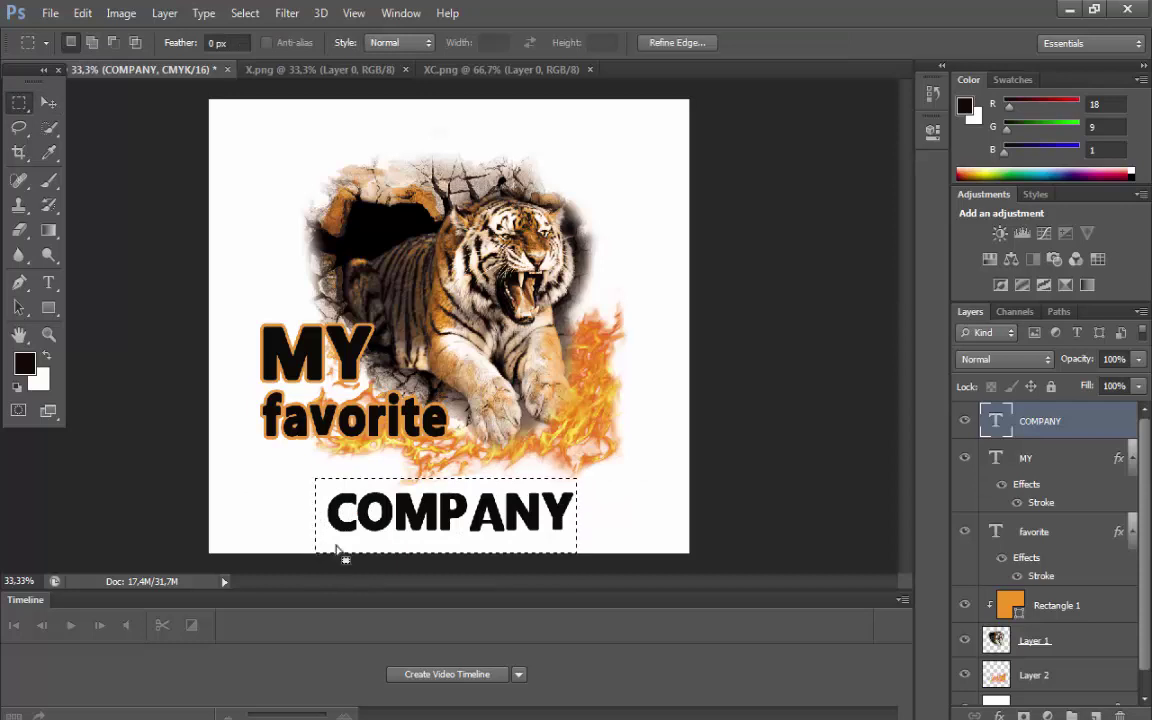
- Sample two oranges from the artwork as colours: RGB 234/152/59 and 197/114/30
{"action": "left_click", "coordinate": [48, 127]}
{"action": "left_click", "coordinate": [48, 152]}
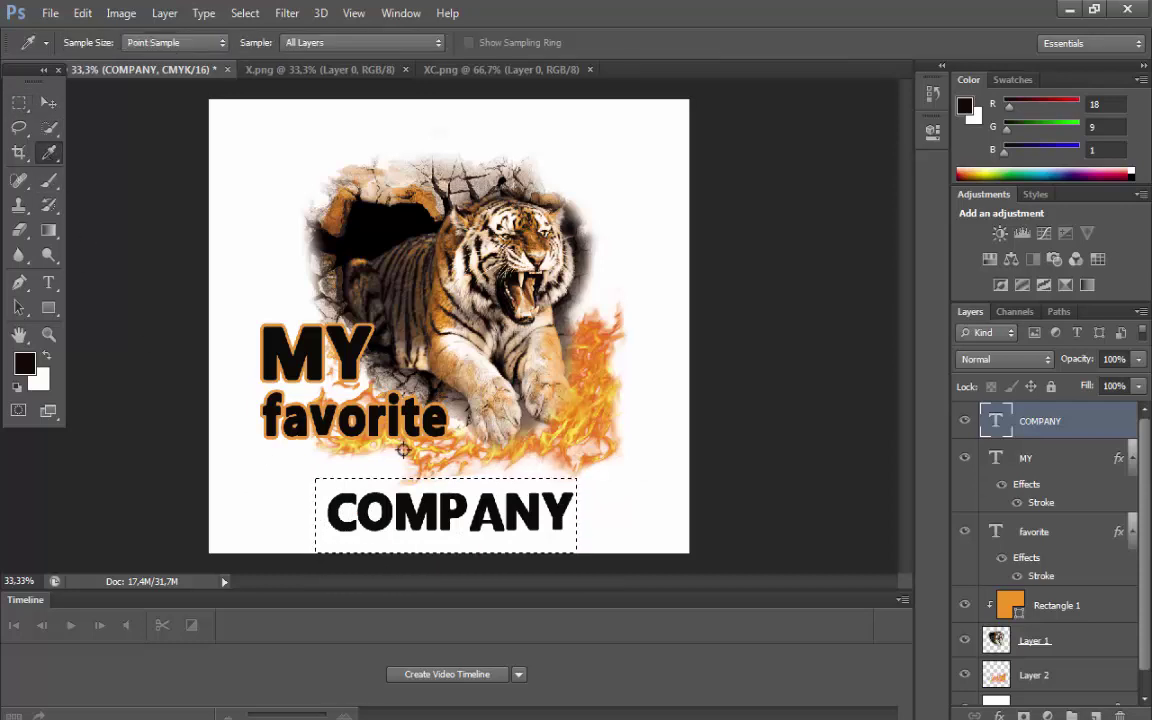
{"action": "left_click", "coordinate": [402, 431]}
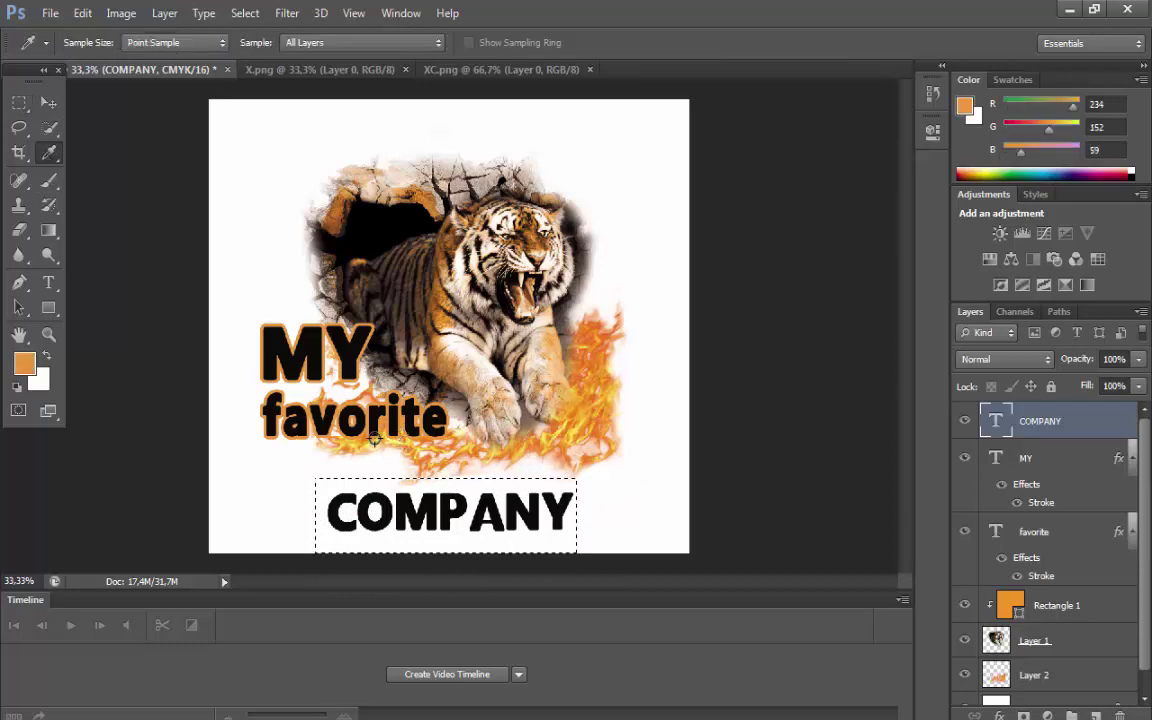
{"action": "left_click", "coordinate": [45, 357]}
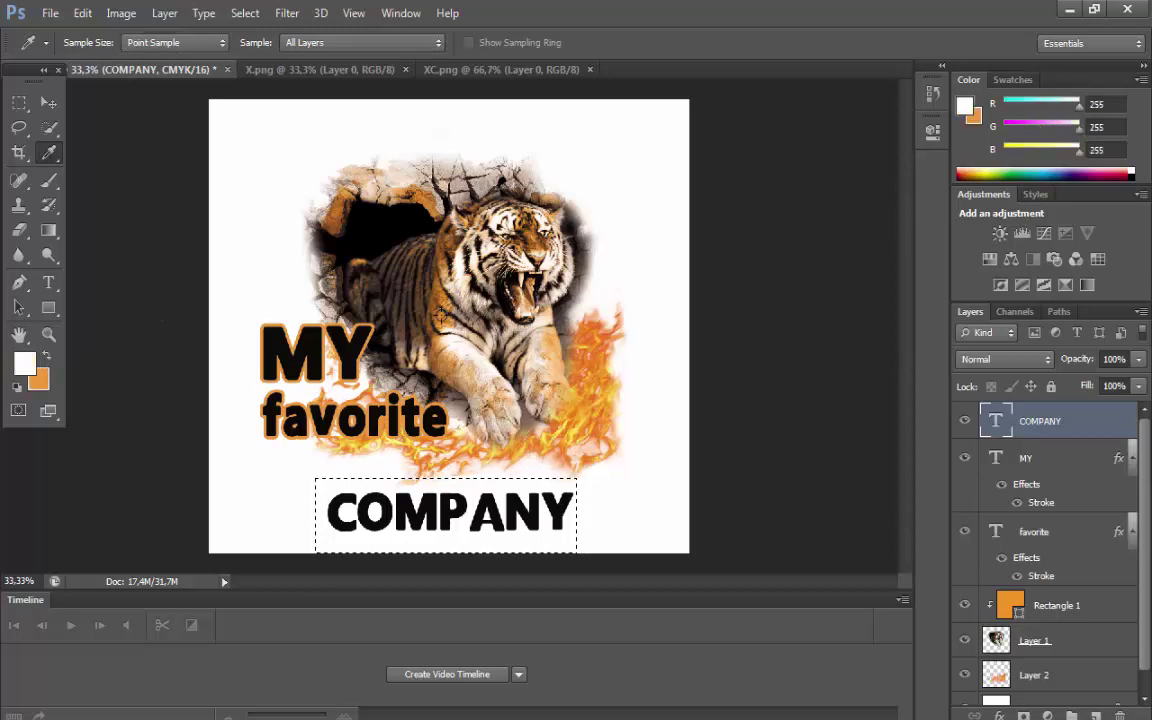
{"action": "left_click", "coordinate": [400, 278]}
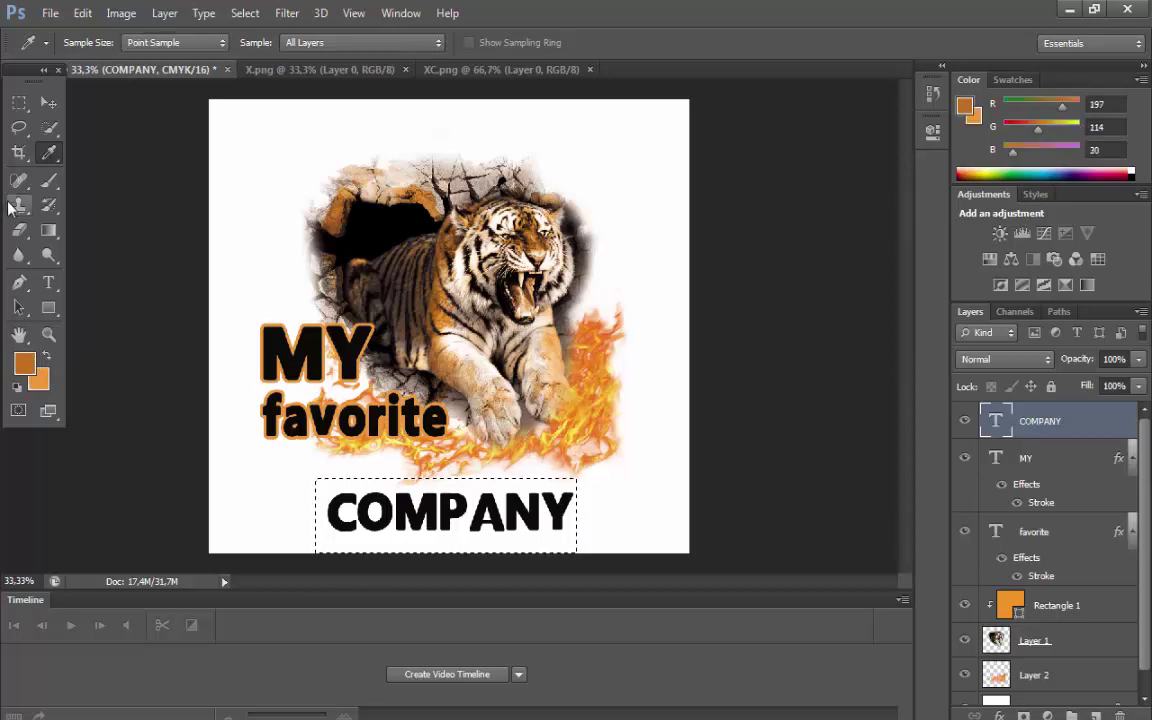
{"action": "left_click", "coordinate": [48, 230]}
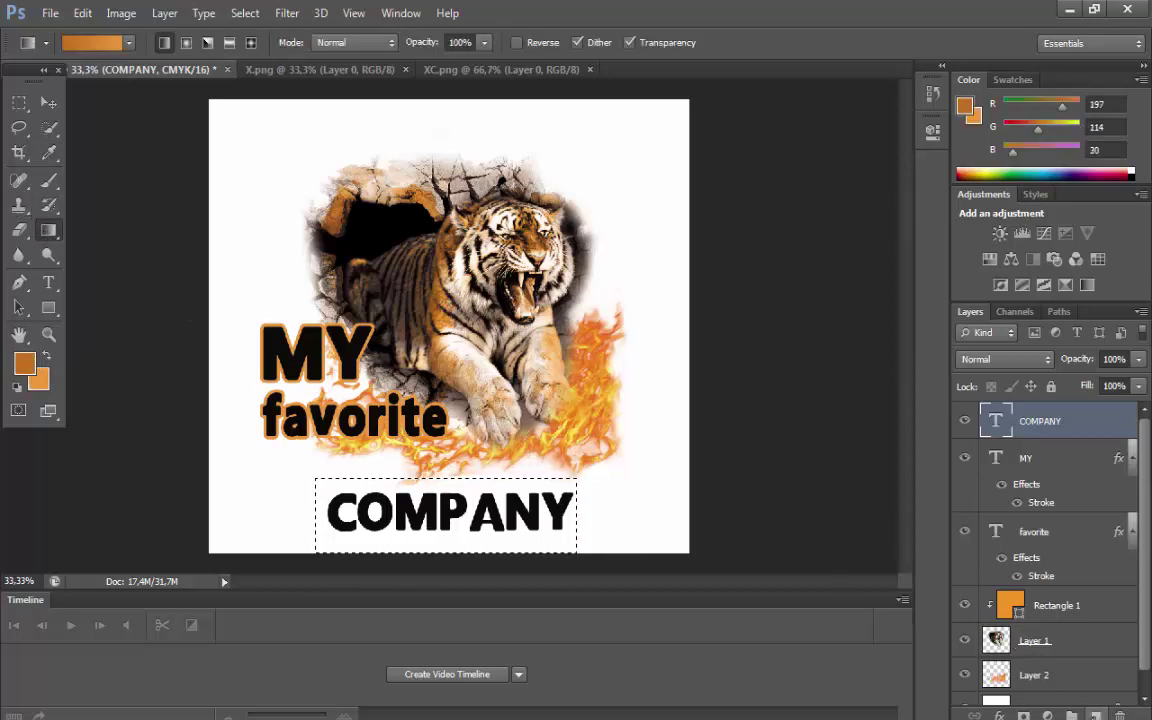
- Fill a new layer with an orange gradient clipped to 'COMPANY'
{"action": "key", "text": "ctrl+shift+alt+n"}
{"action": "left_click_drag", "start_coordinate": [505, 497], "coordinate": [330, 500]}
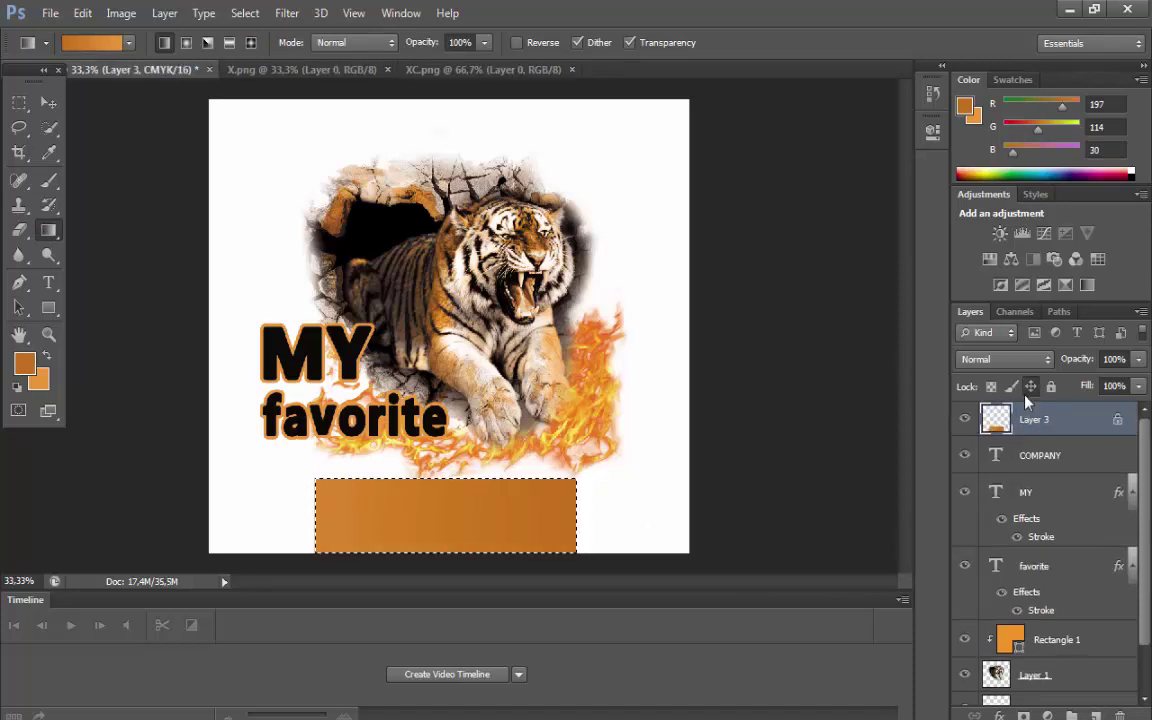
{"action": "right_click", "coordinate": [1030, 420]}
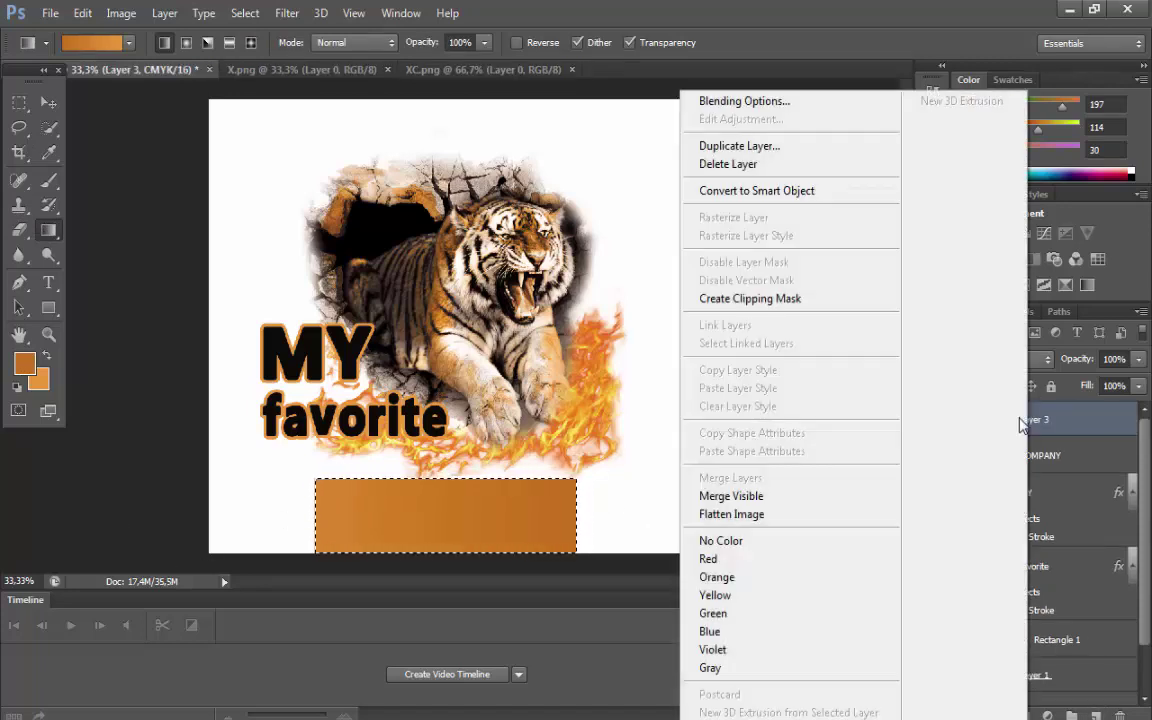
{"action": "left_click", "coordinate": [835, 298]}
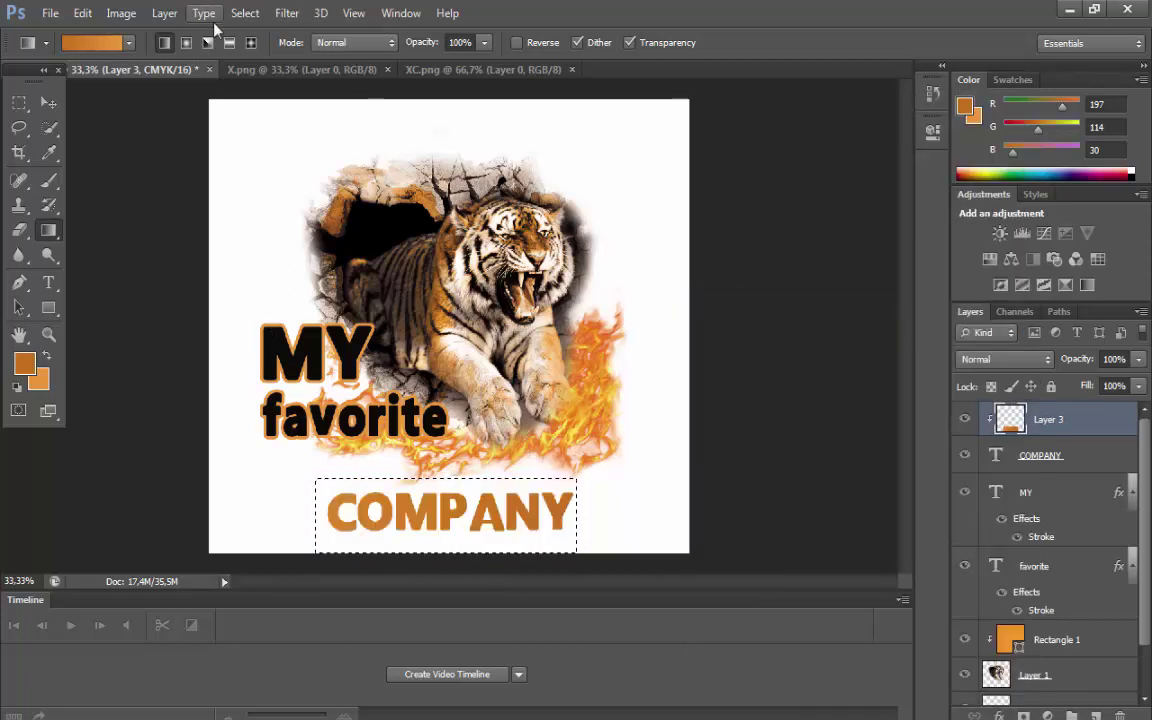
- Deselect and shift the gradient left so only 'COMP' is orange
{"action": "left_click", "coordinate": [245, 13]}
{"action": "left_click", "coordinate": [262, 51]}
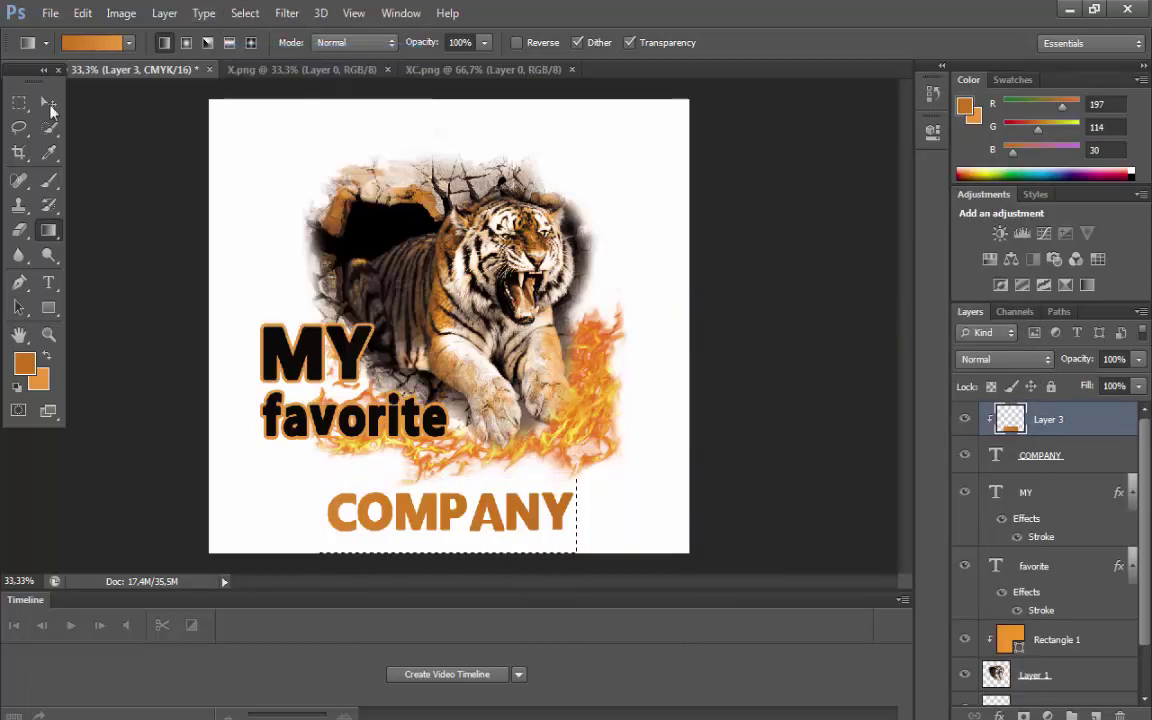
{"action": "left_click", "coordinate": [47, 103]}
{"action": "left_click_drag", "start_coordinate": [442, 468], "coordinate": [322, 459]}
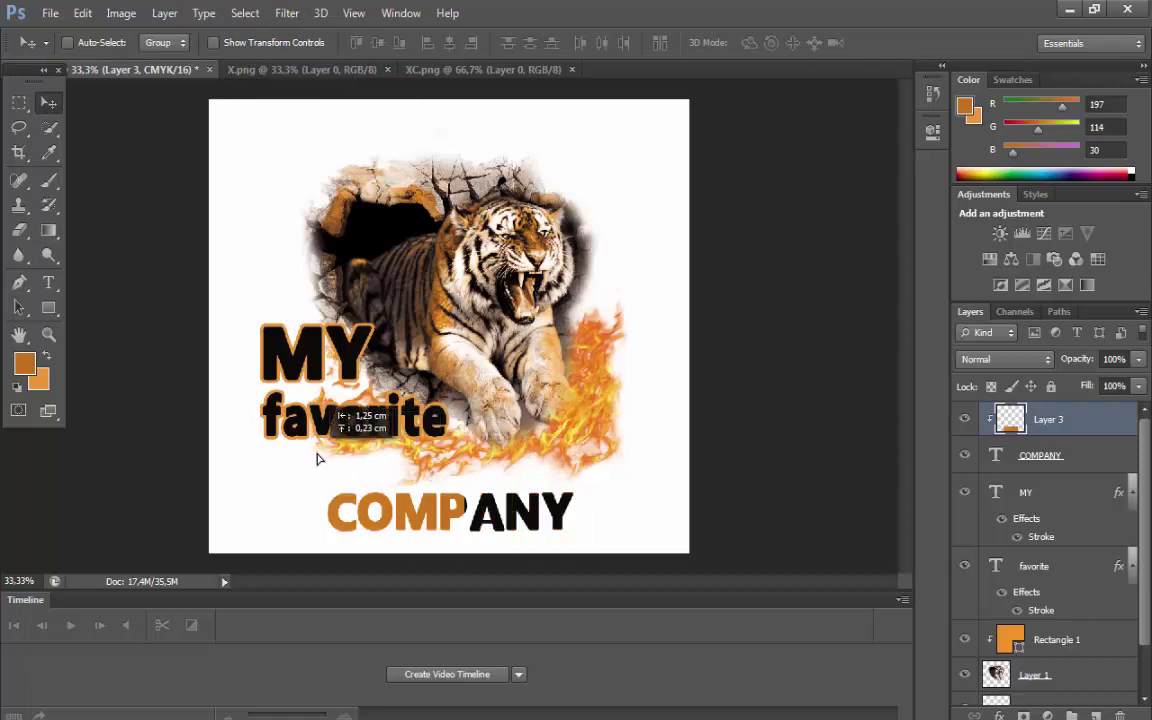
{"action": "left_click_drag", "start_coordinate": [322, 459], "coordinate": [303, 463]}
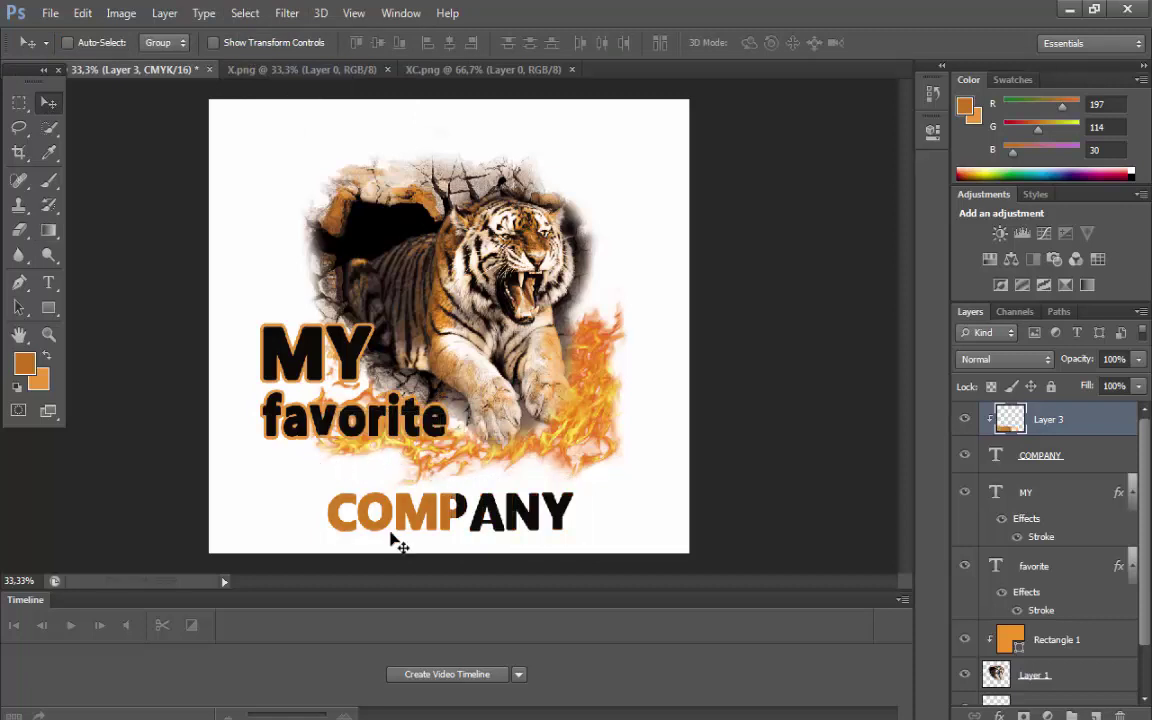